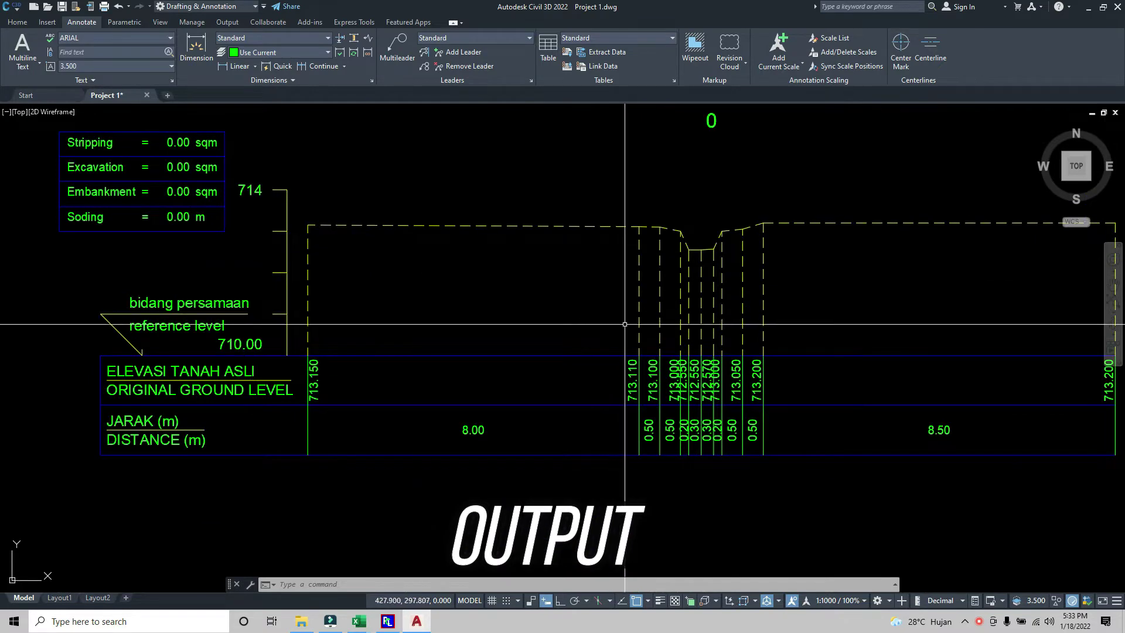
Look through the finished cross sections at stations 0, 50 and 100 in the Project 1 drawing
mouse_move(841, 486)
middle_down()
mouse_move(773, 498)
mouse_move(793, 518)
mouse_move(798, 289)
middle_up()
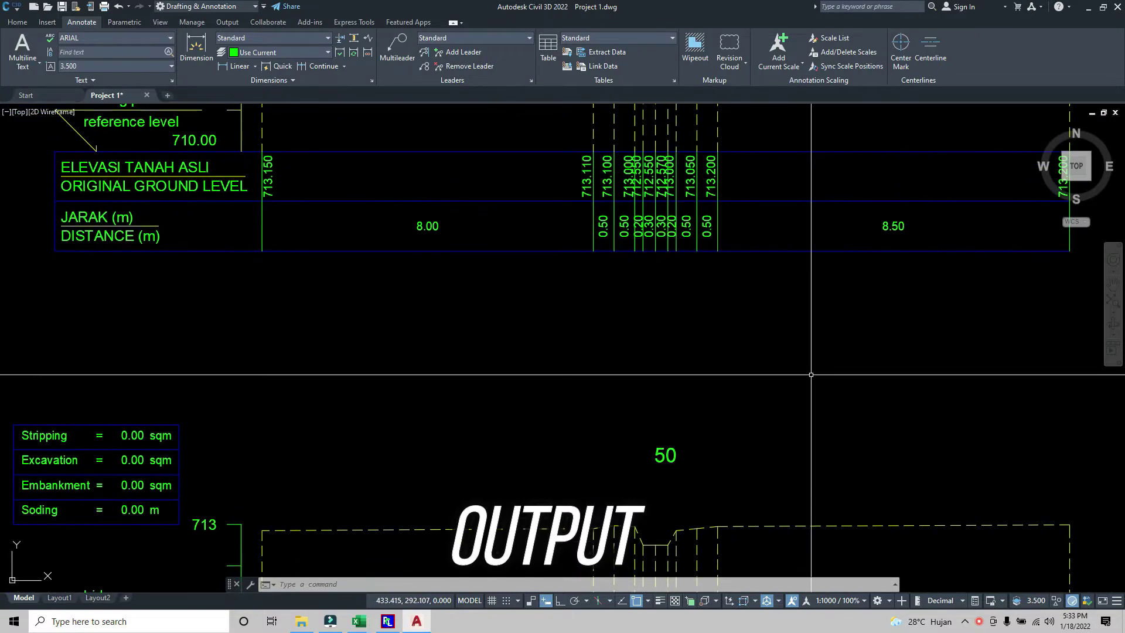
middle_drag(821, 465, 826, 229)
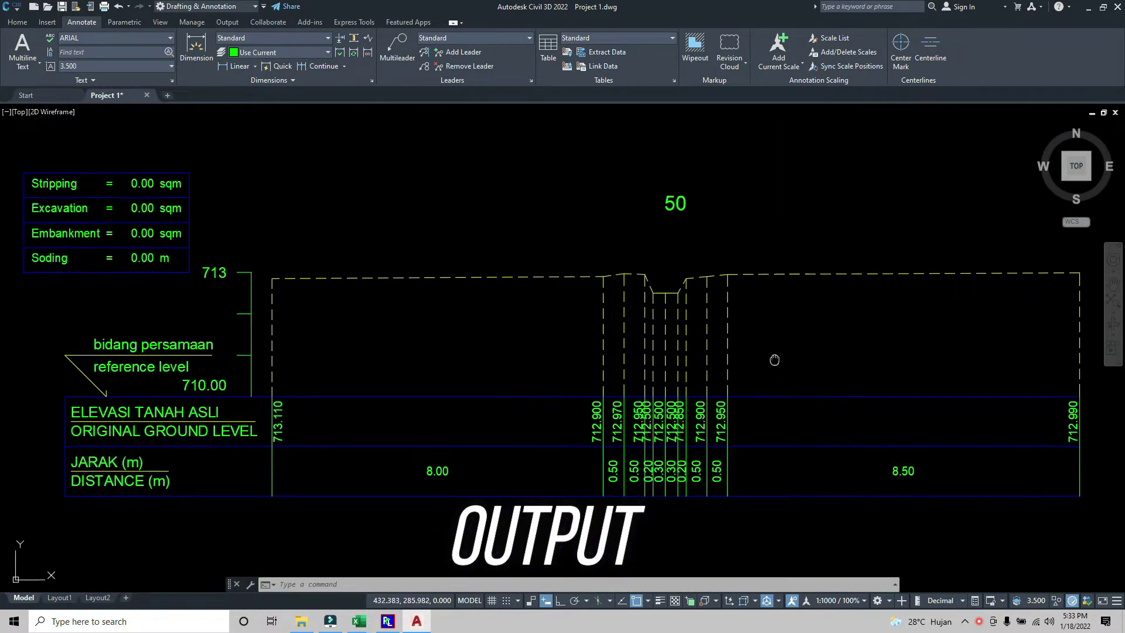
mouse_move(799, 513)
middle_down()
mouse_move(807, 428)
mouse_move(786, 261)
middle_up()
mouse_move(798, 467)
middle_down()
mouse_move(799, 332)
mouse_move(806, 389)
mouse_move(807, 356)
middle_up()
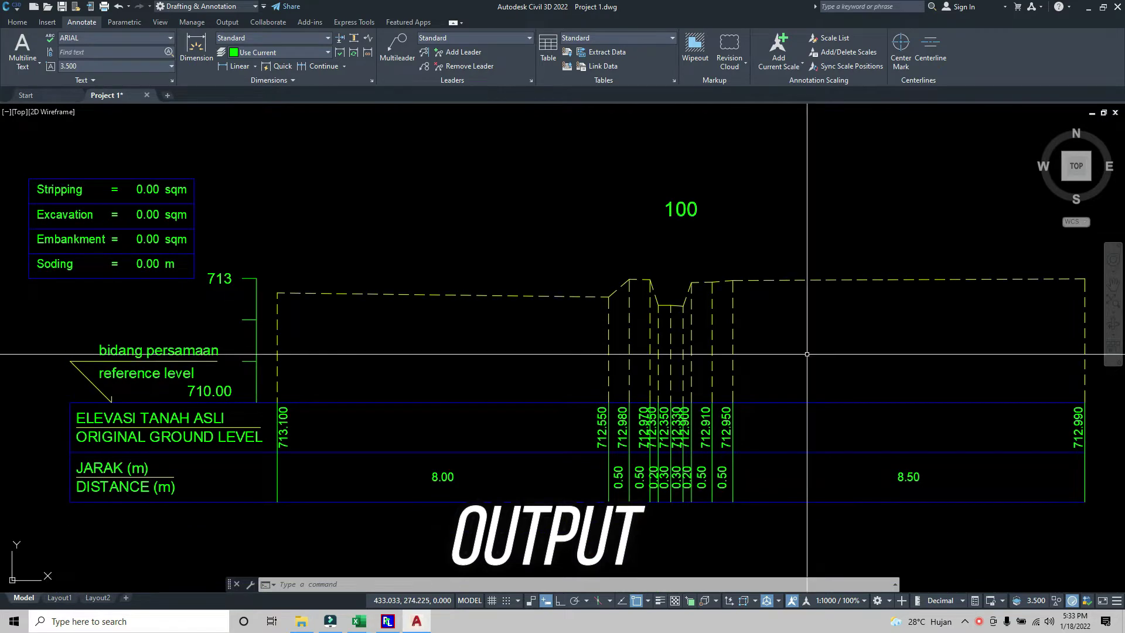
scroll(806, 355, down, 6)
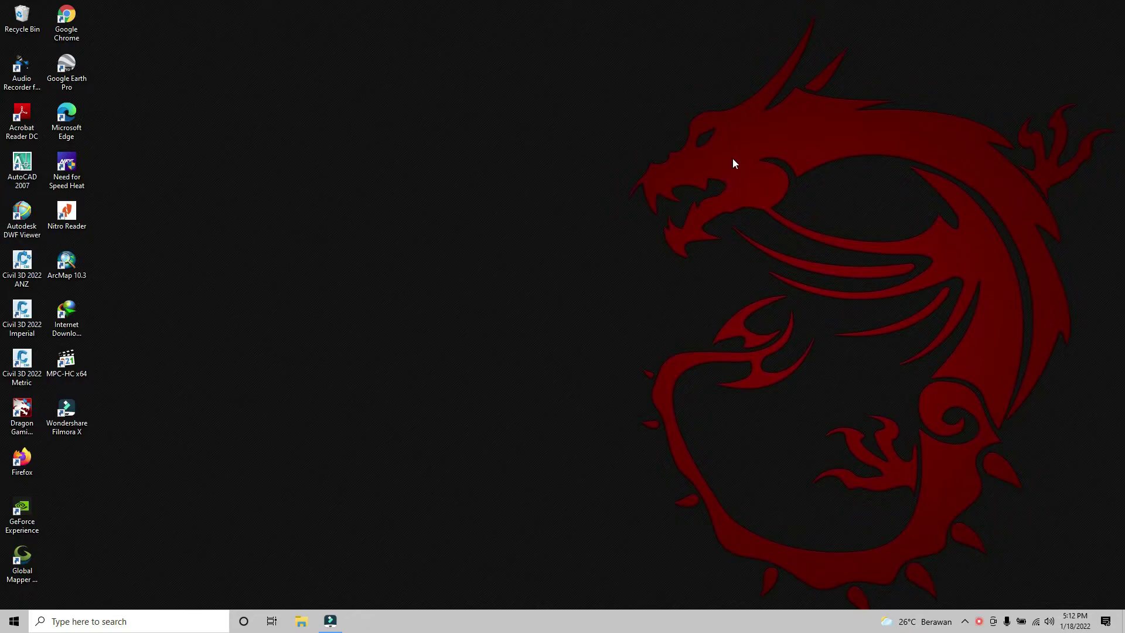
right_click(690, 157)
click(703, 187)
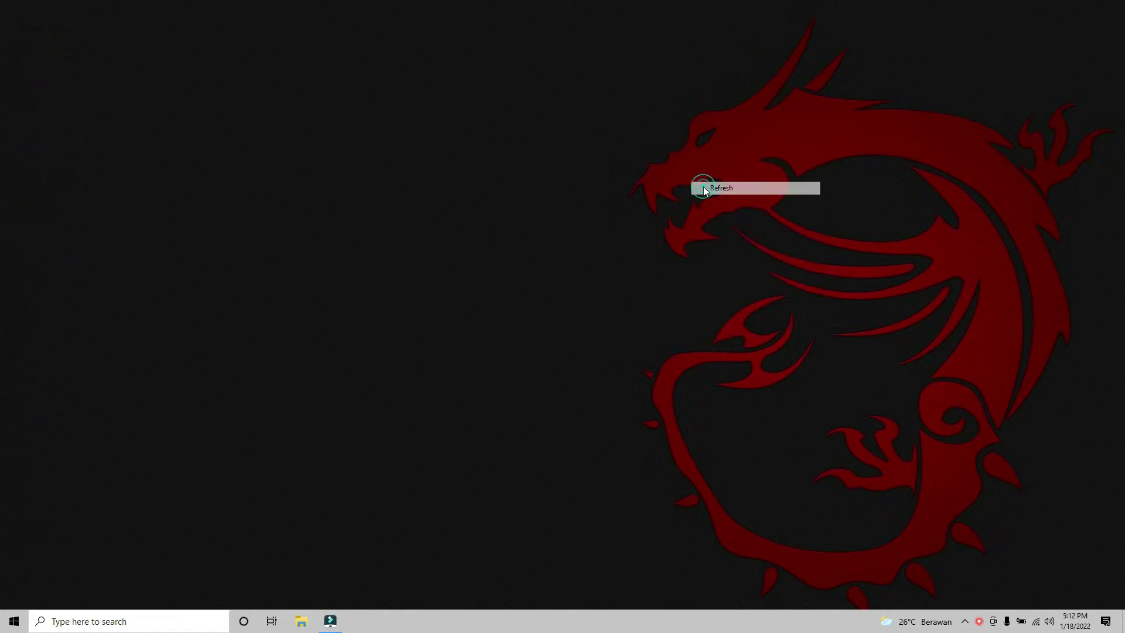
Open the master cross workbook from the PCL Plan Cross Section dan Longitudinal folder on Local Disk (D:) and select cell E5
click(302, 622)
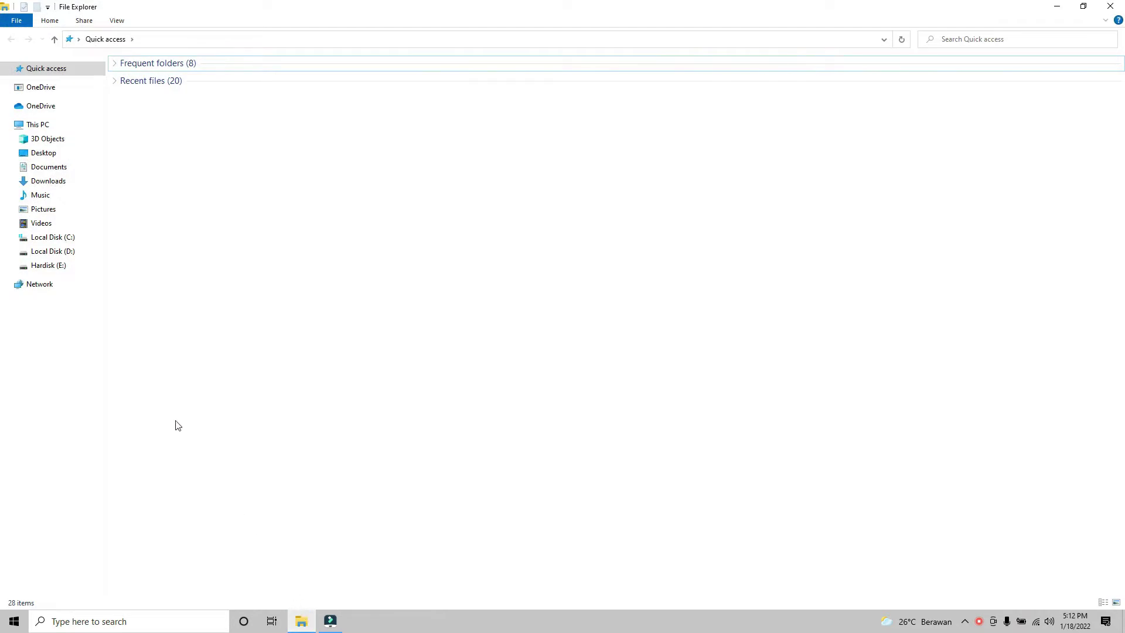
click(63, 255)
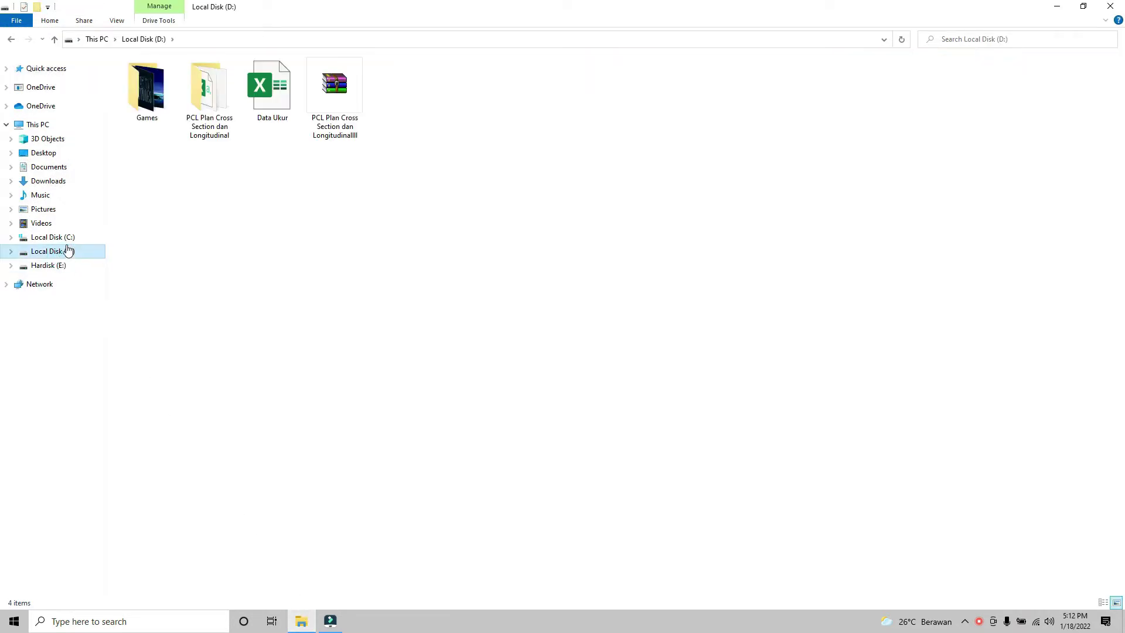
click(201, 129)
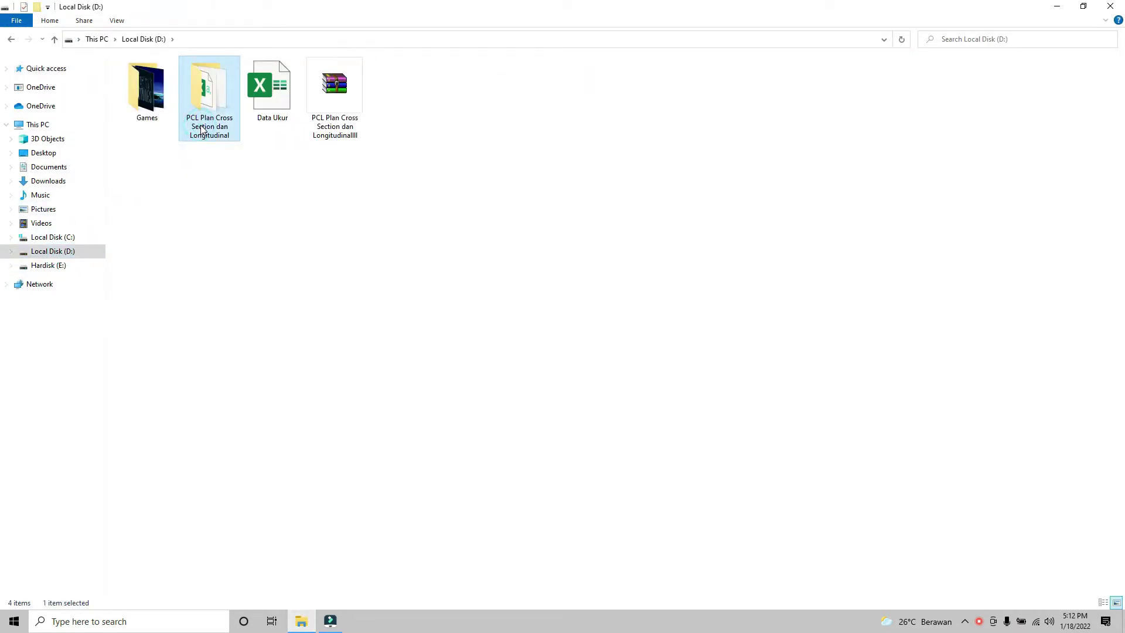
double_click(201, 129)
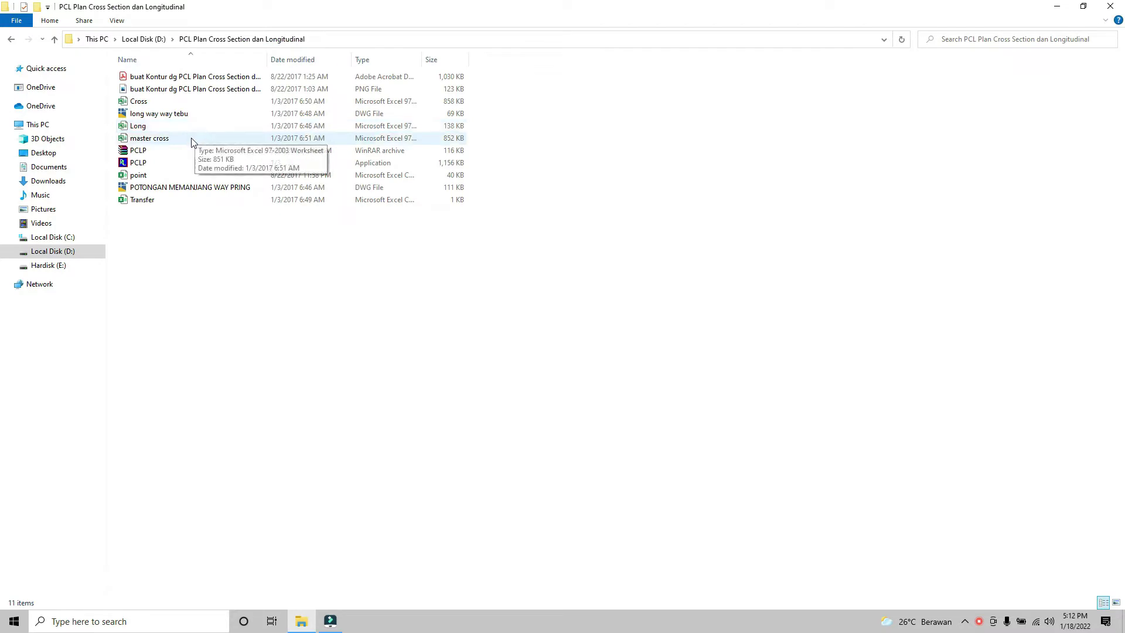
click(193, 141)
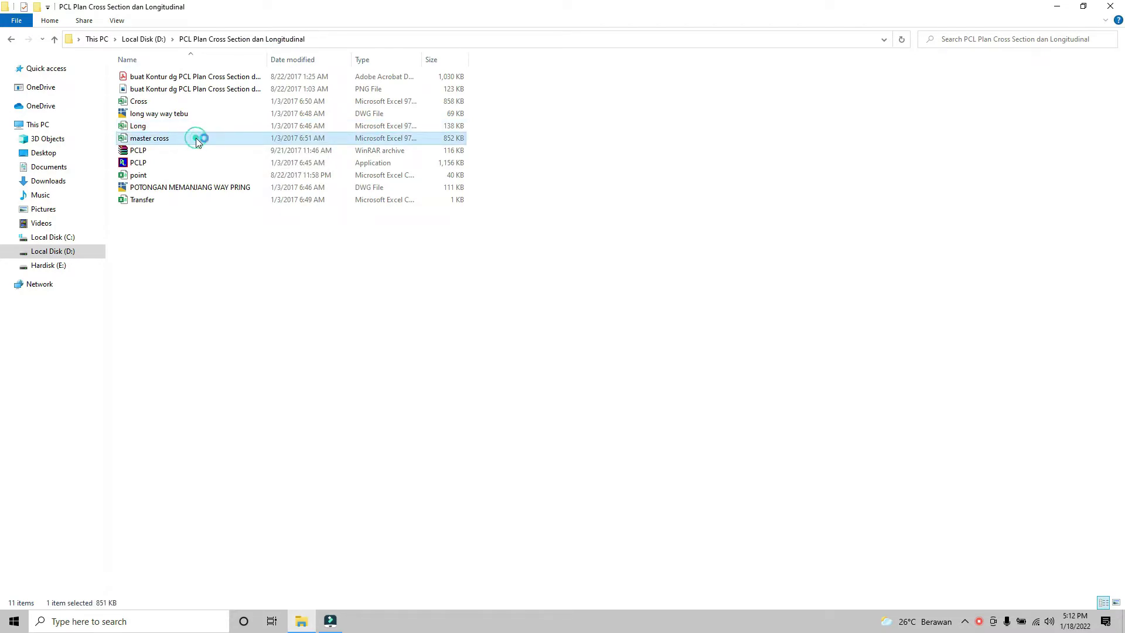
double_click(197, 139)
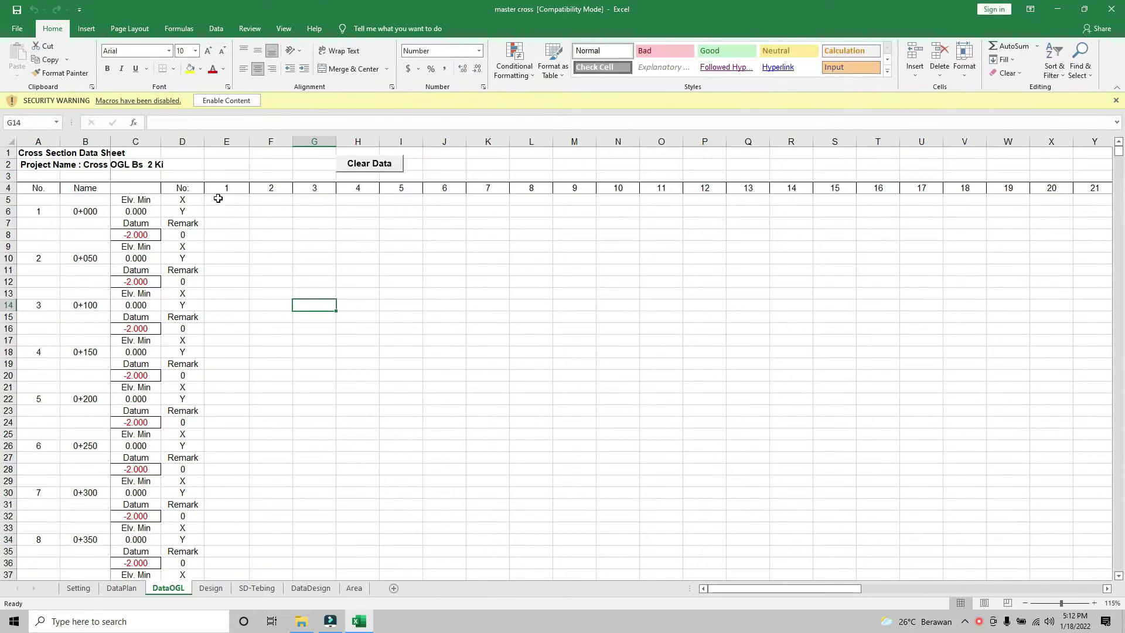
click(219, 200)
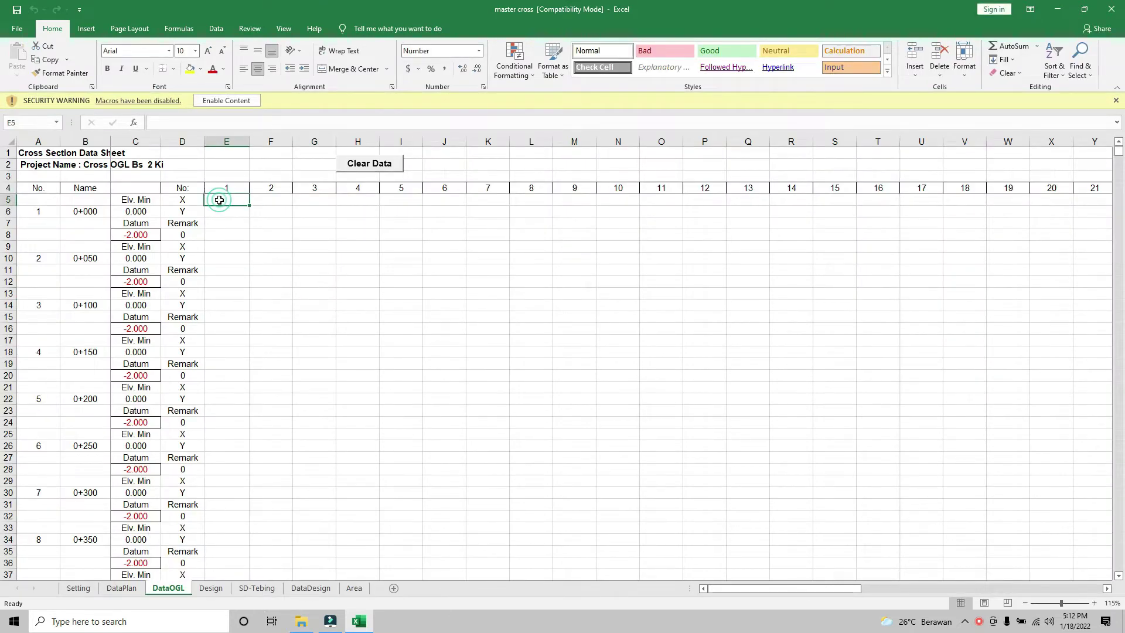
Open the Data Ukur workbook stored directly on Local Disk (D:)
click(301, 621)
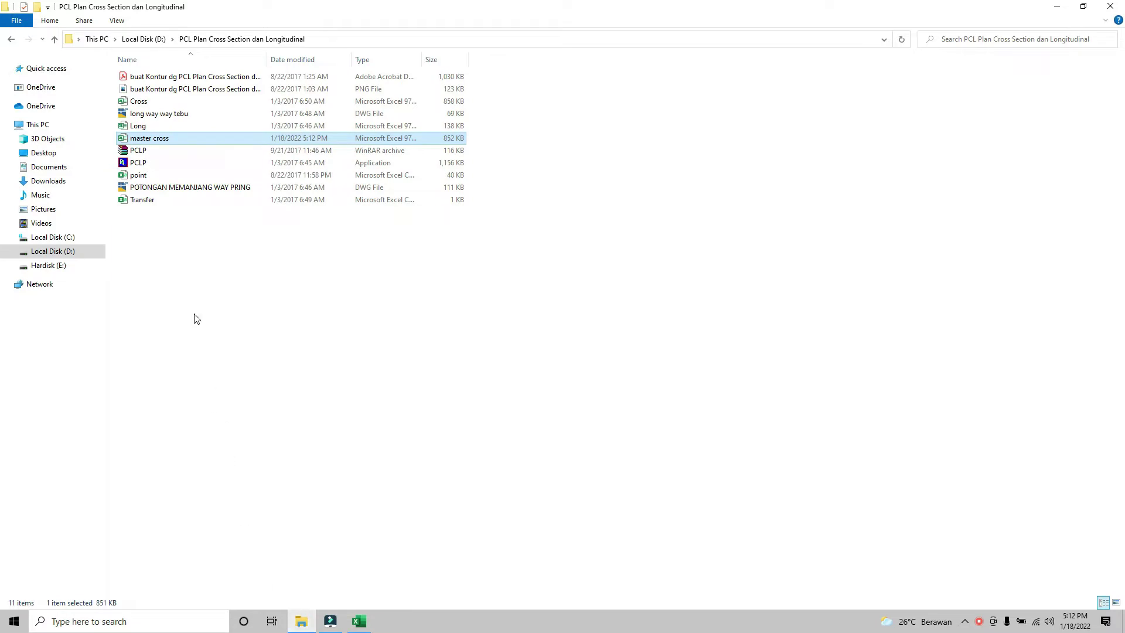
click(10, 40)
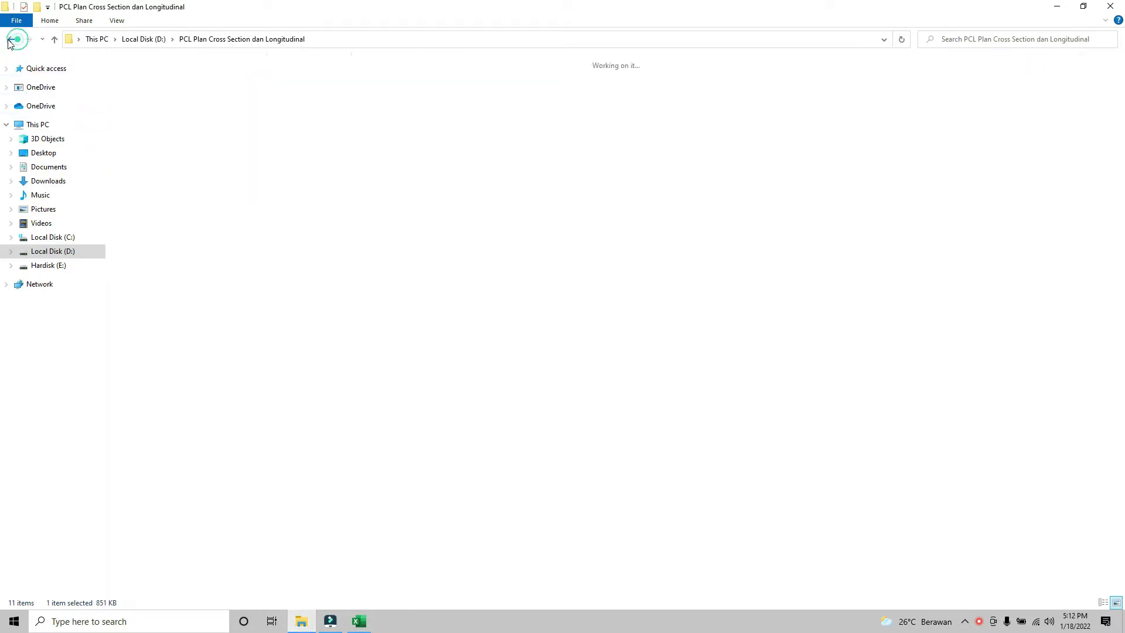
click(282, 100)
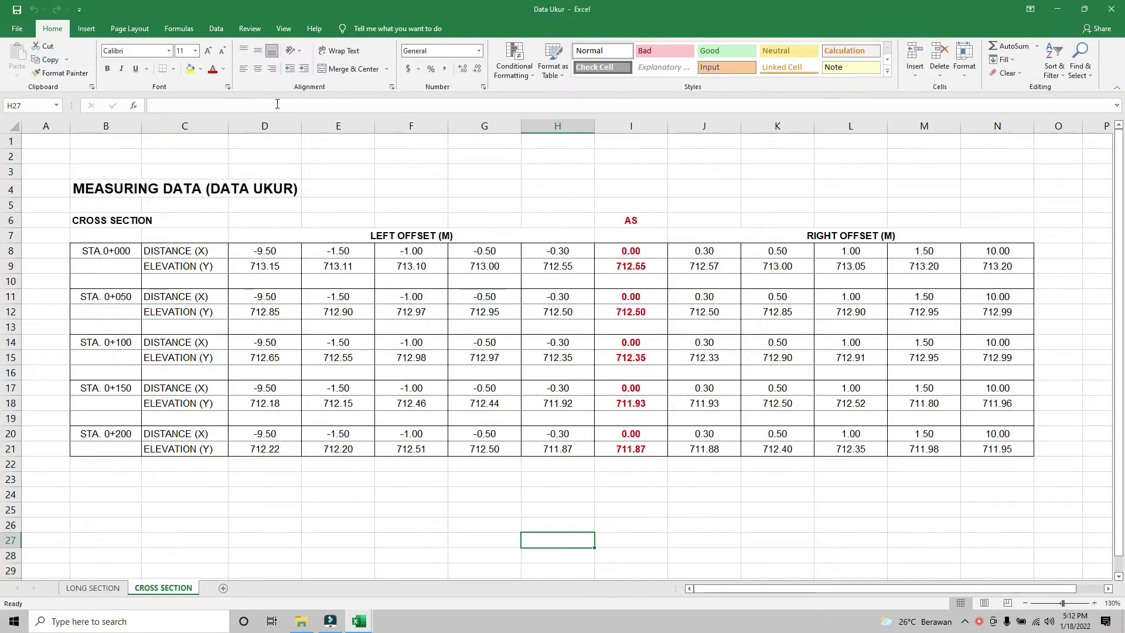
click(330, 207)
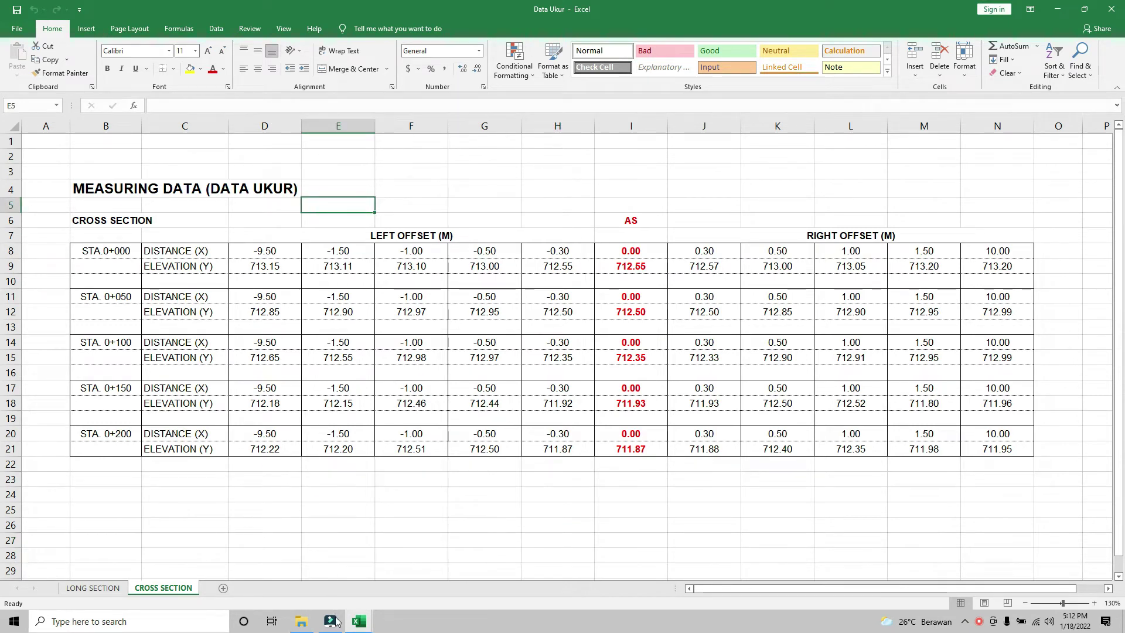
Switch to the master cross workbook and select cell E5, the first X value of station 0+000, on the DataOGL sheet
click(358, 624)
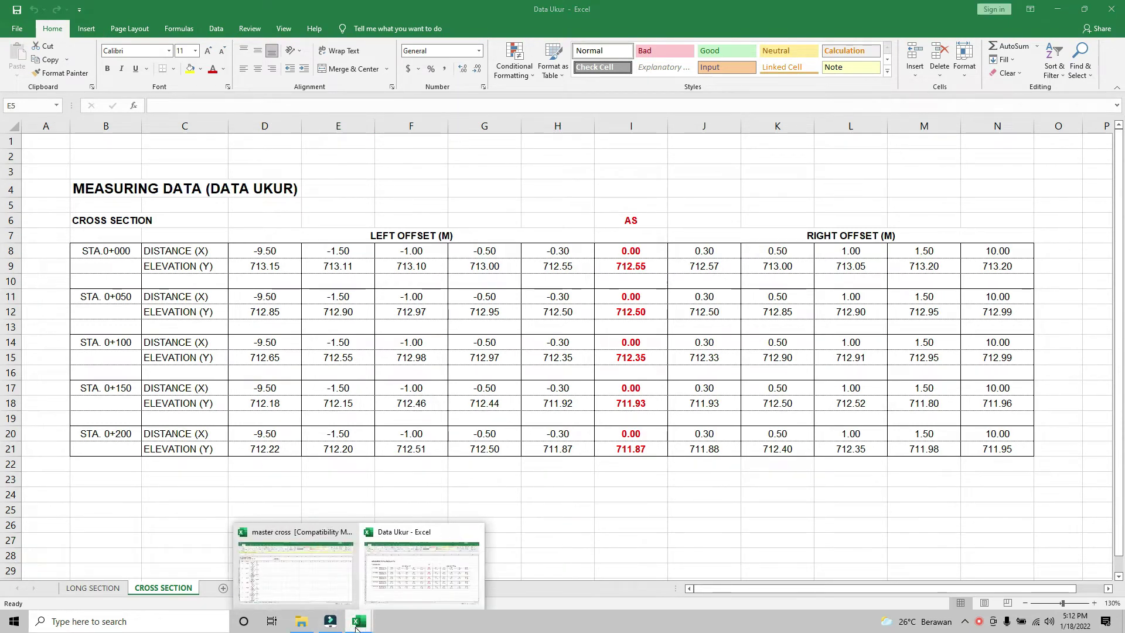
click(303, 569)
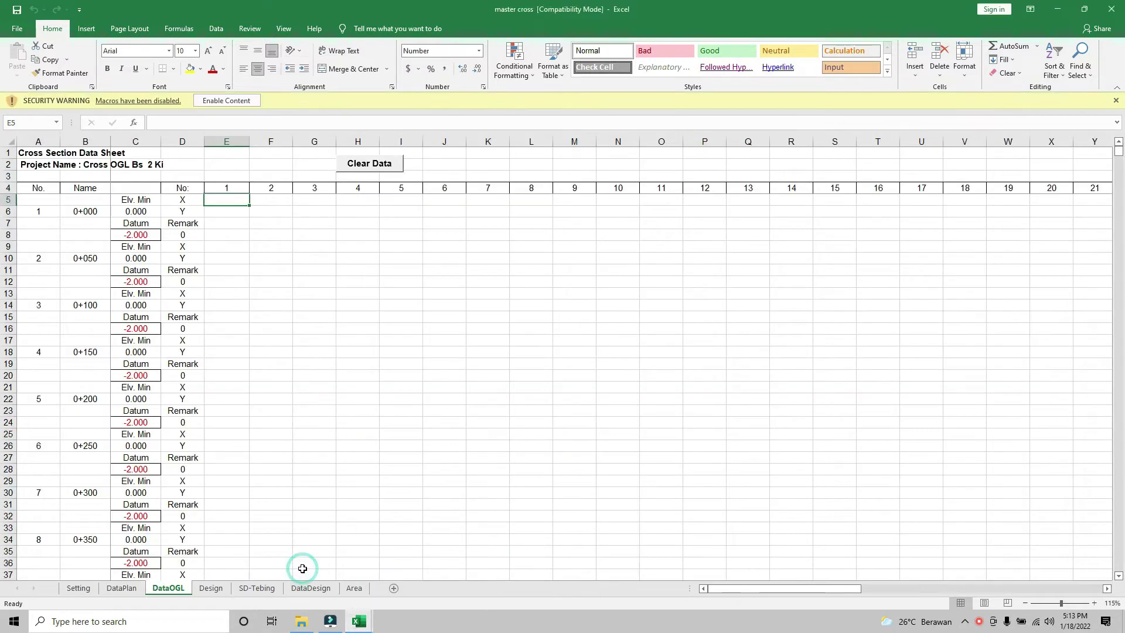
click(218, 592)
click(186, 590)
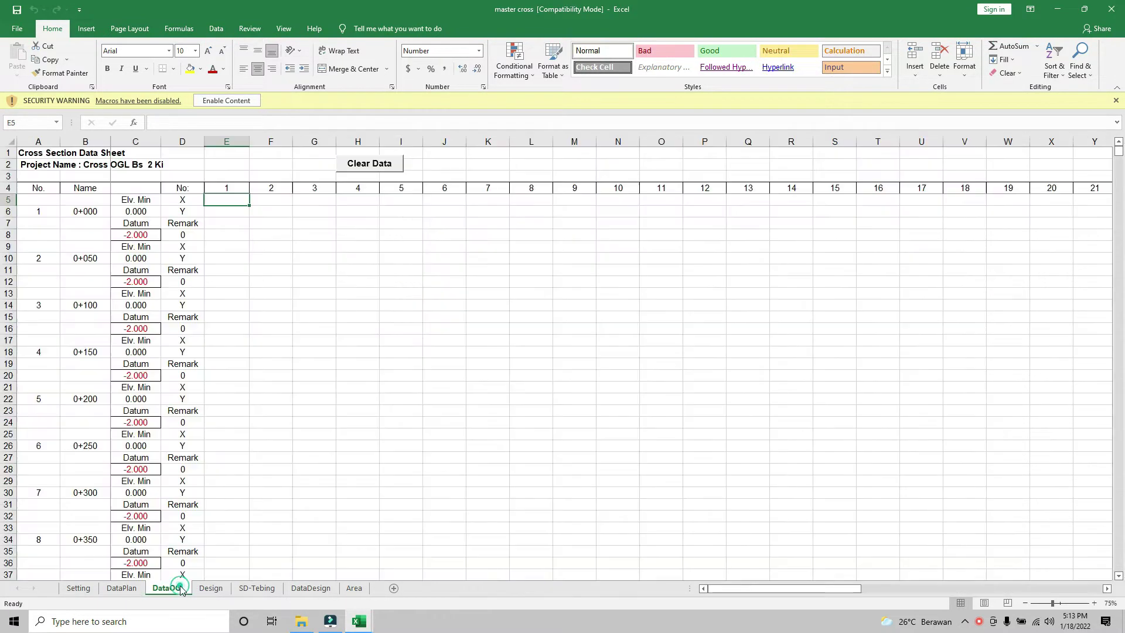
click(242, 248)
click(231, 200)
Copy the left and right offset distances and elevations of STA.0+000, cells D8:N9, in the Data Ukur workbook
click(361, 623)
click(395, 575)
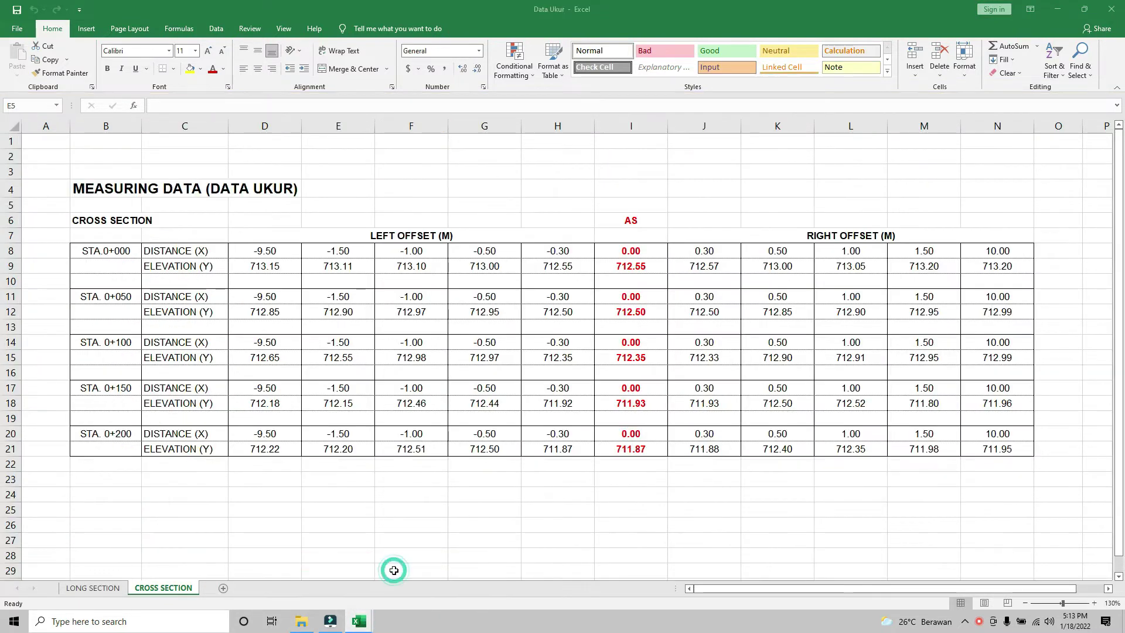
click(344, 239)
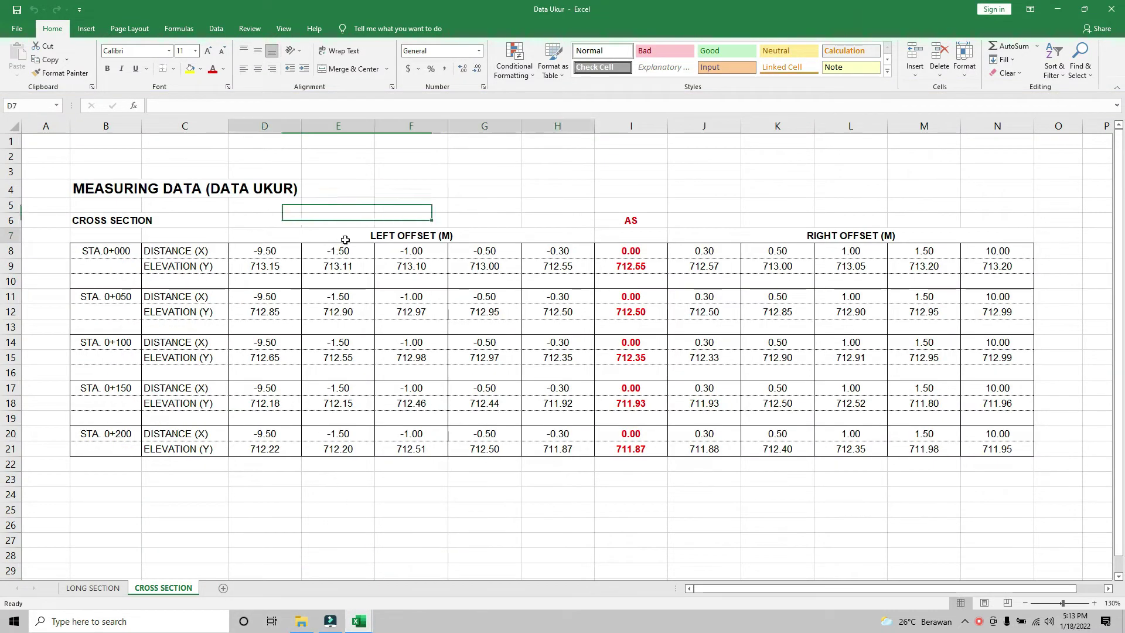
click(845, 235)
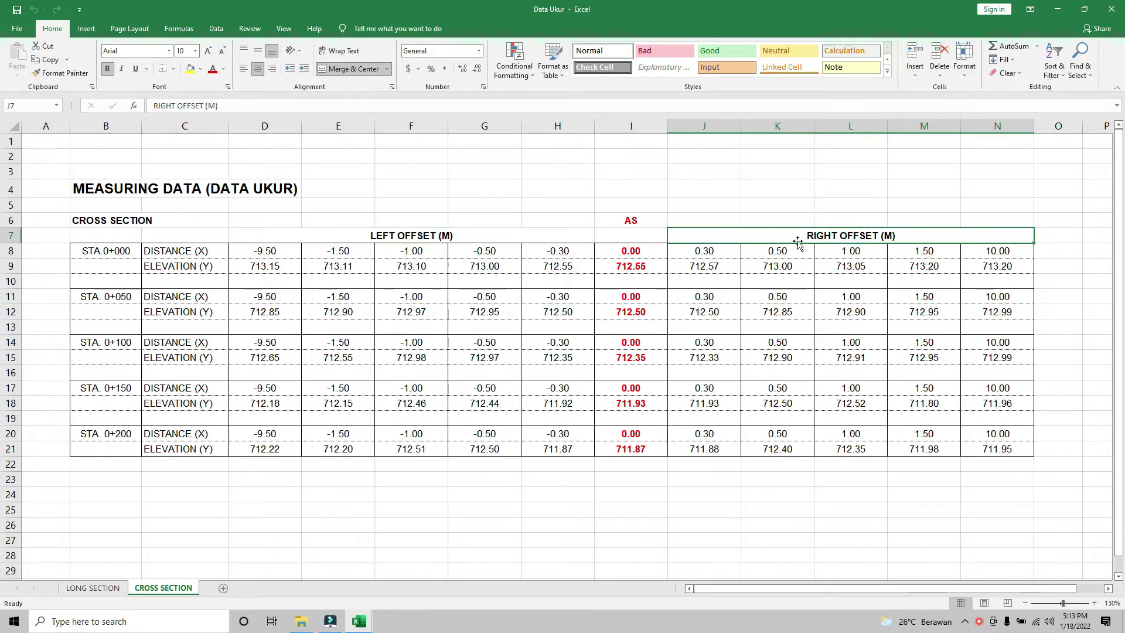
drag(286, 254, 989, 267)
right_click(988, 267)
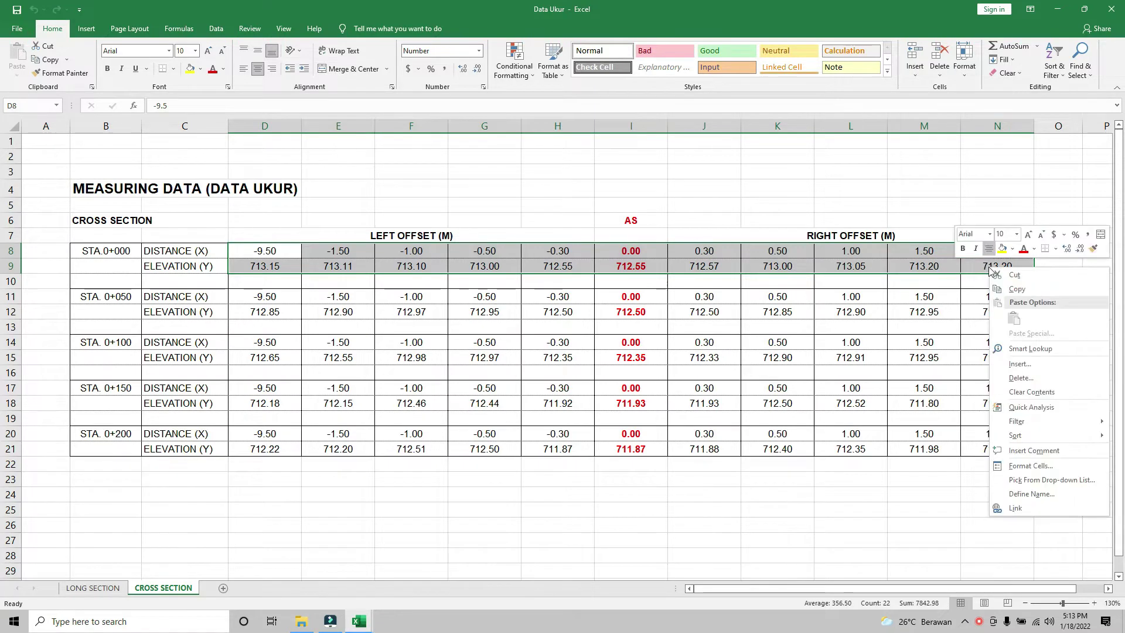
click(1008, 290)
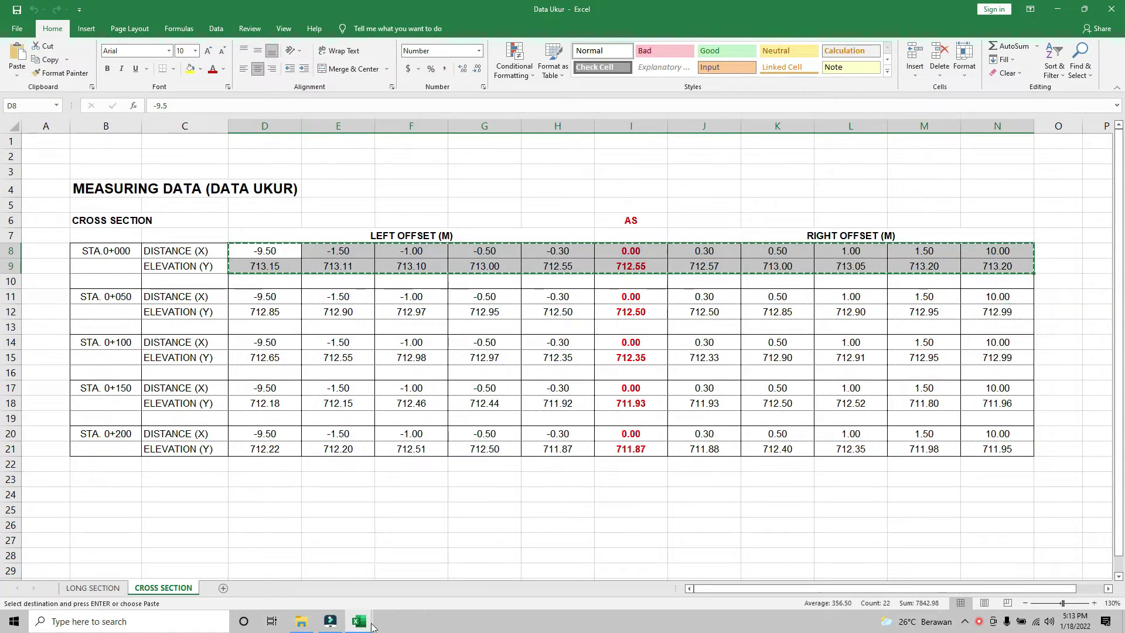
Paste the copied values into the station 0+000 X and Y rows of the master cross workbook, starting at E5
mouse_move(359, 621)
click(295, 579)
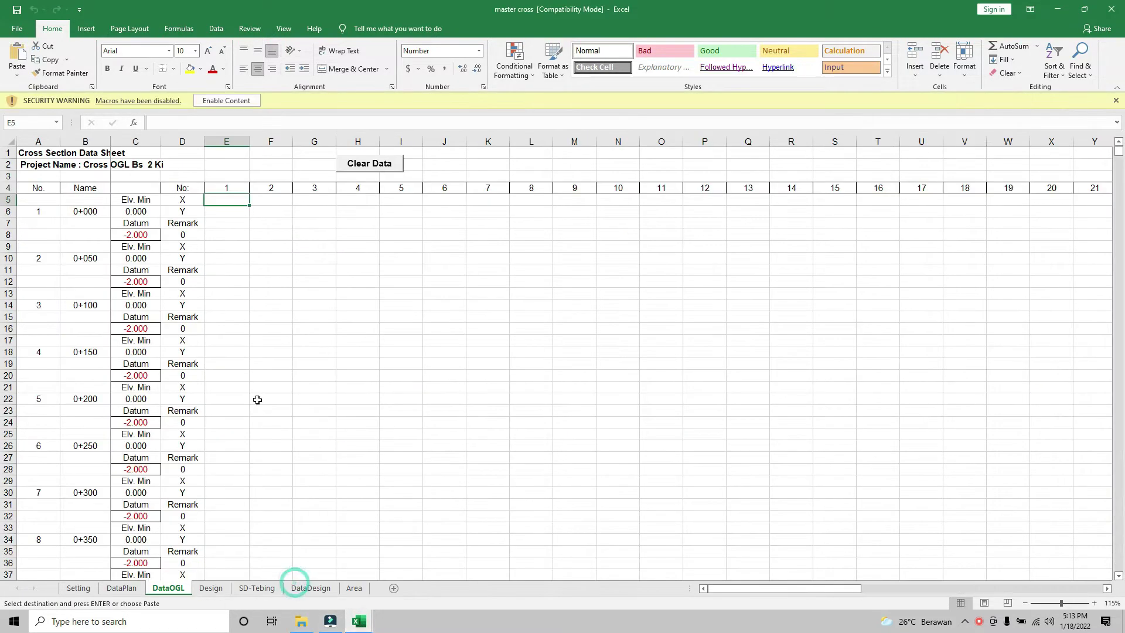
right_click(221, 201)
click(243, 250)
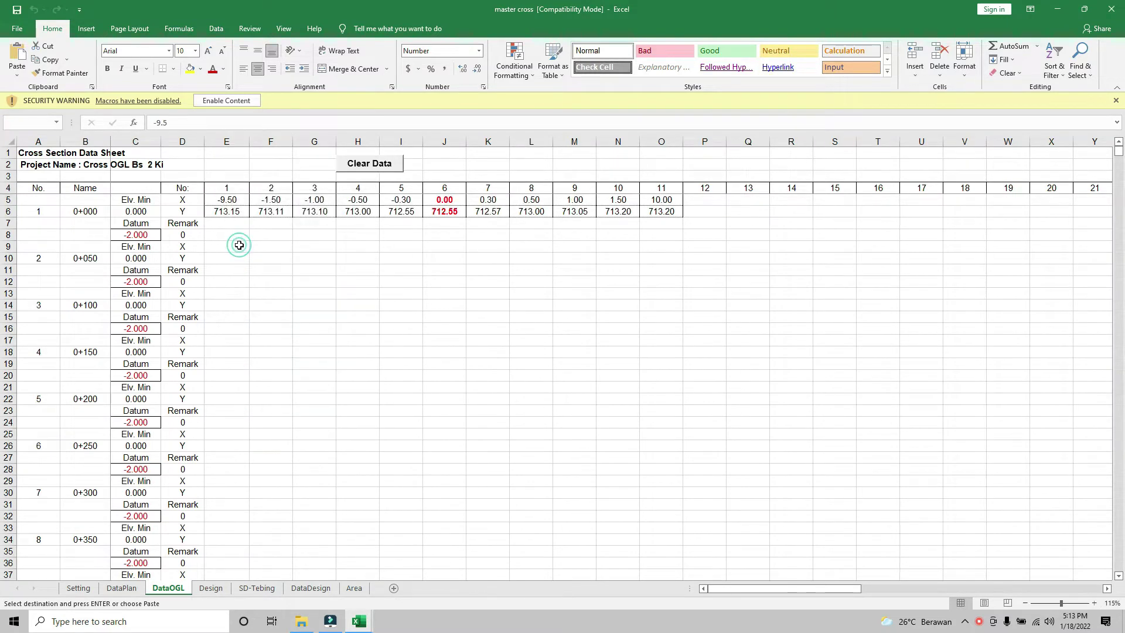
Copy the STA. 0+050 distances and elevations, cells D11:N12, in the Data Ukur workbook
click(225, 248)
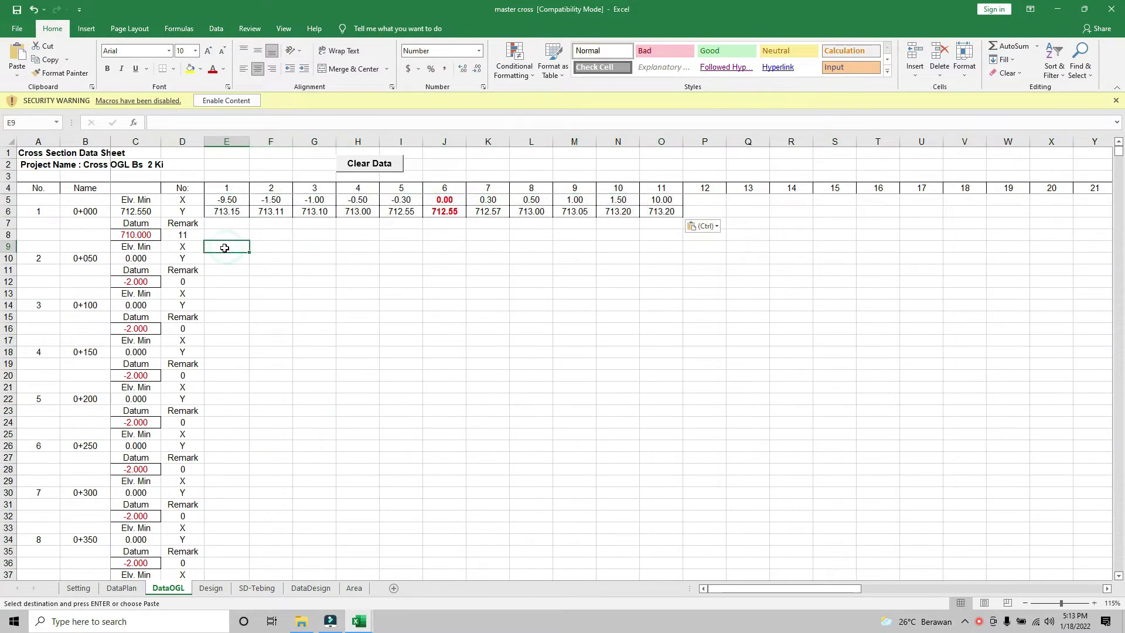
click(358, 626)
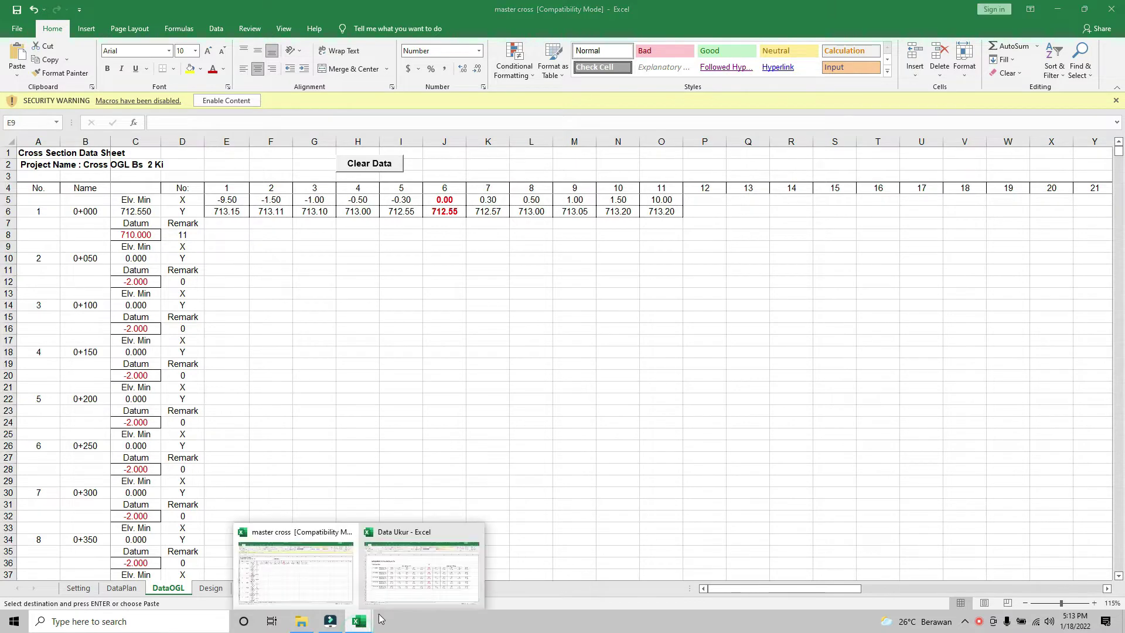
click(405, 584)
drag(265, 296, 996, 315)
right_click(995, 315)
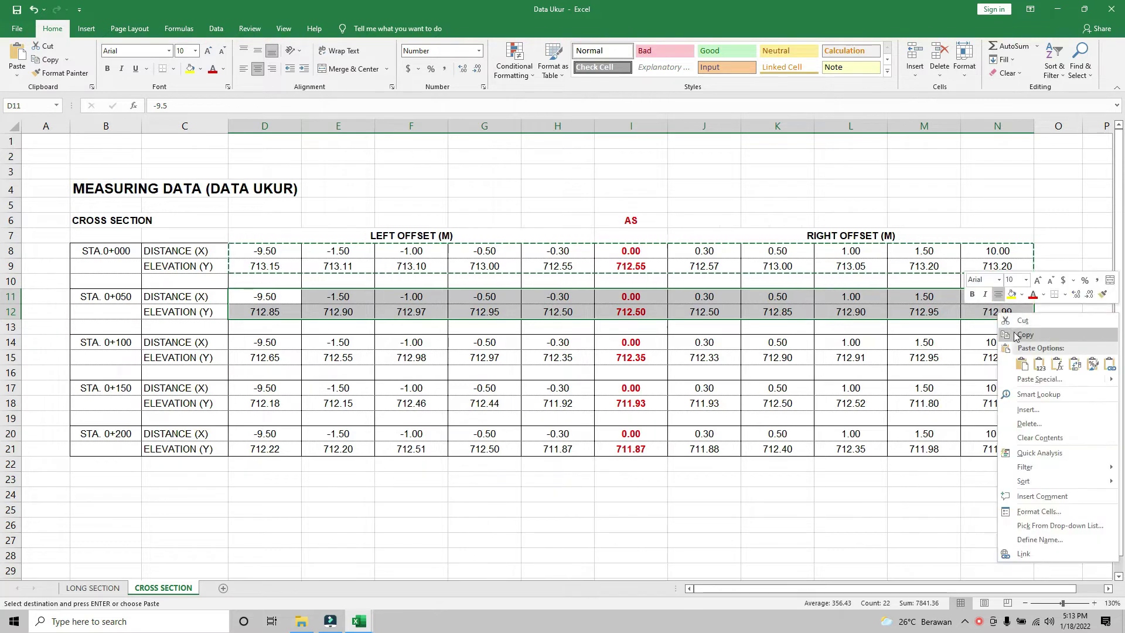
click(1014, 331)
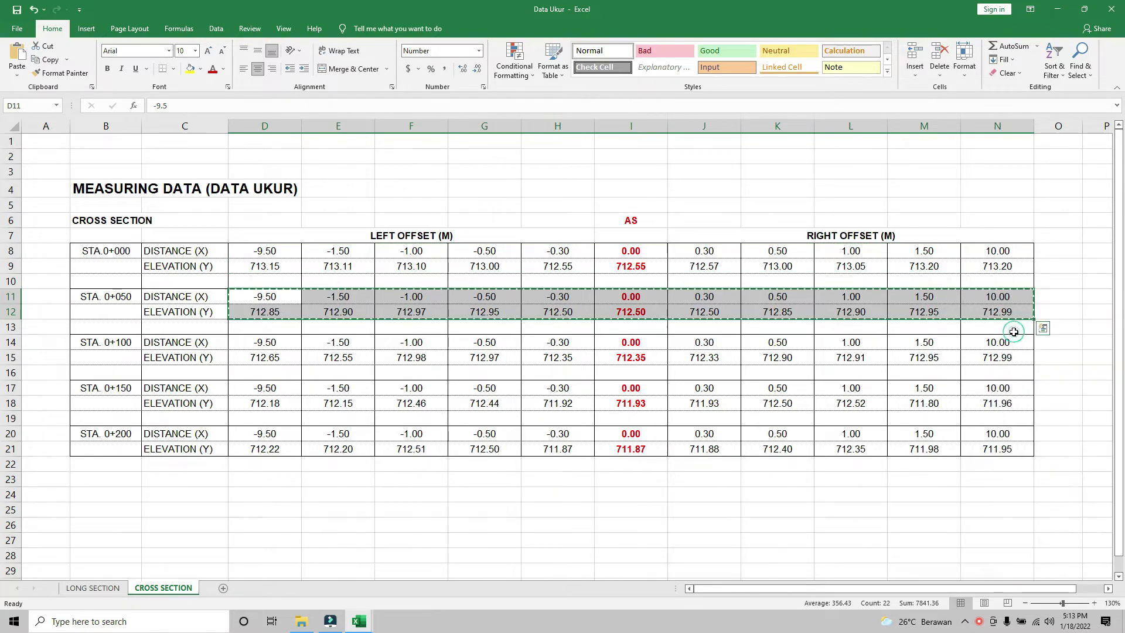
Paste the copied values into the station 0+050 X and Y rows of the master cross workbook, starting at E9
click(364, 620)
click(285, 563)
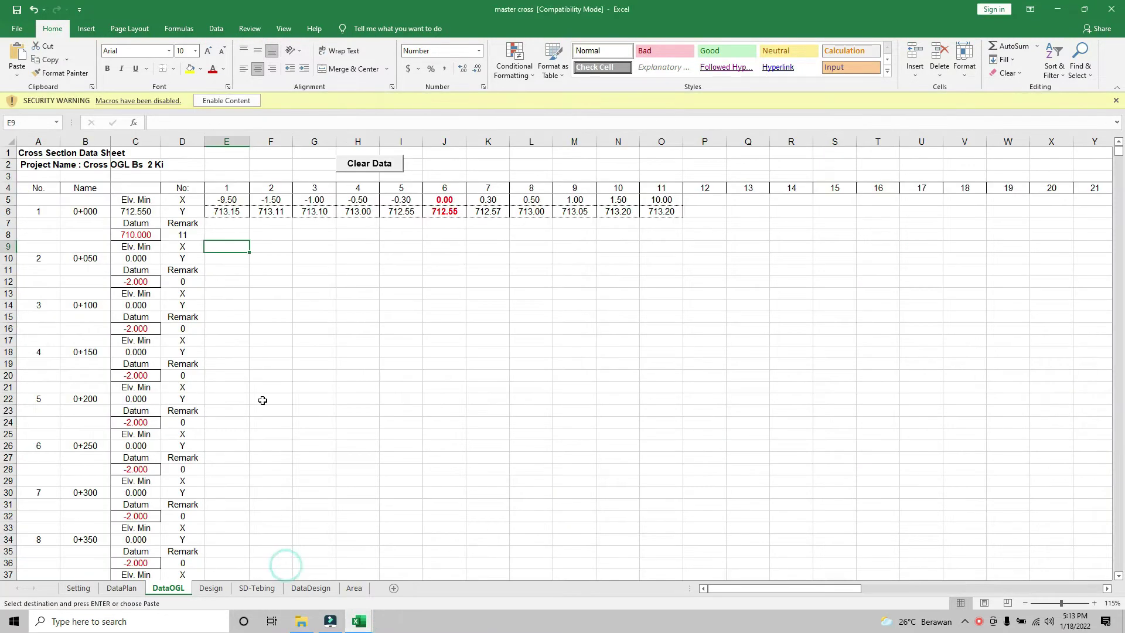
right_click(219, 249)
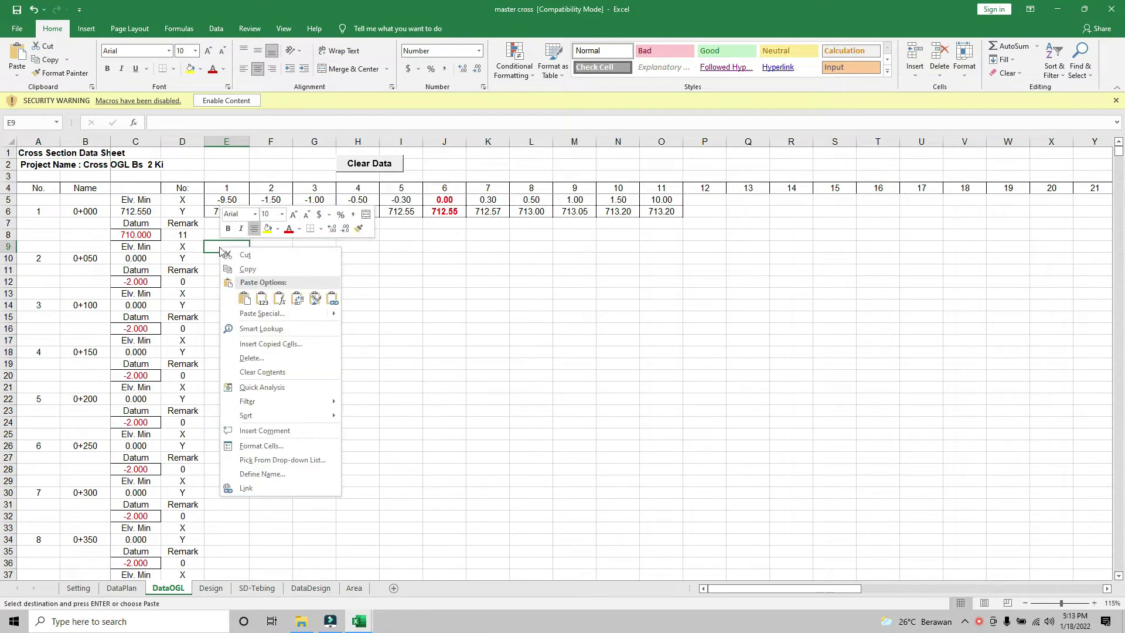
click(245, 299)
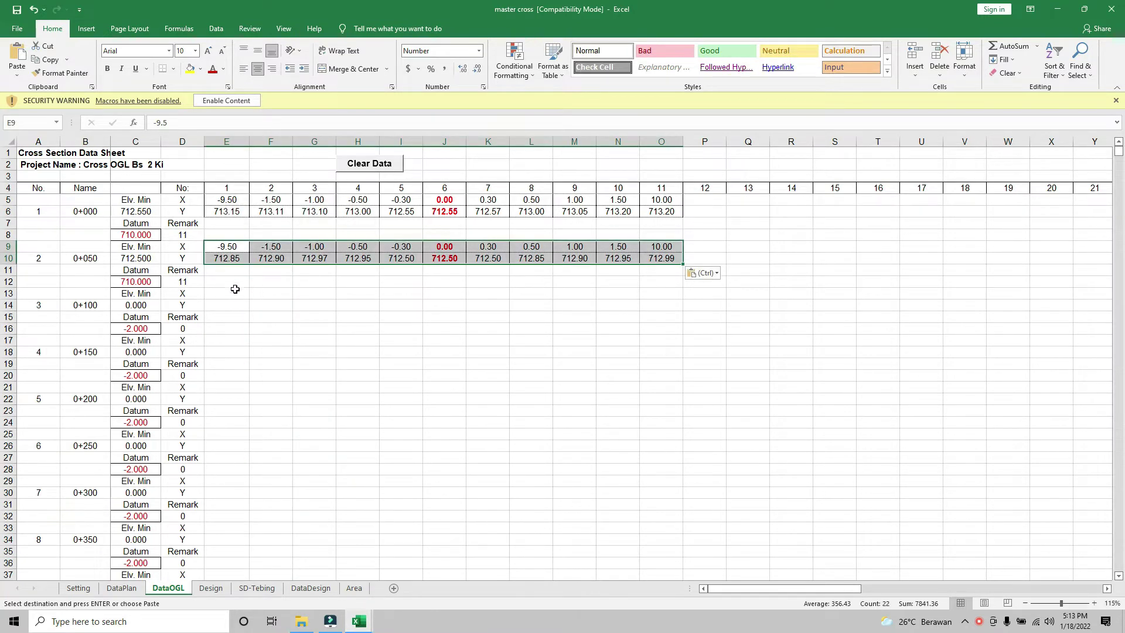
Select destination cell E13 in the master cross workbook and copy the STA. 0+100 distances and elevations, cells D14:N15, in Data Ukur
click(219, 293)
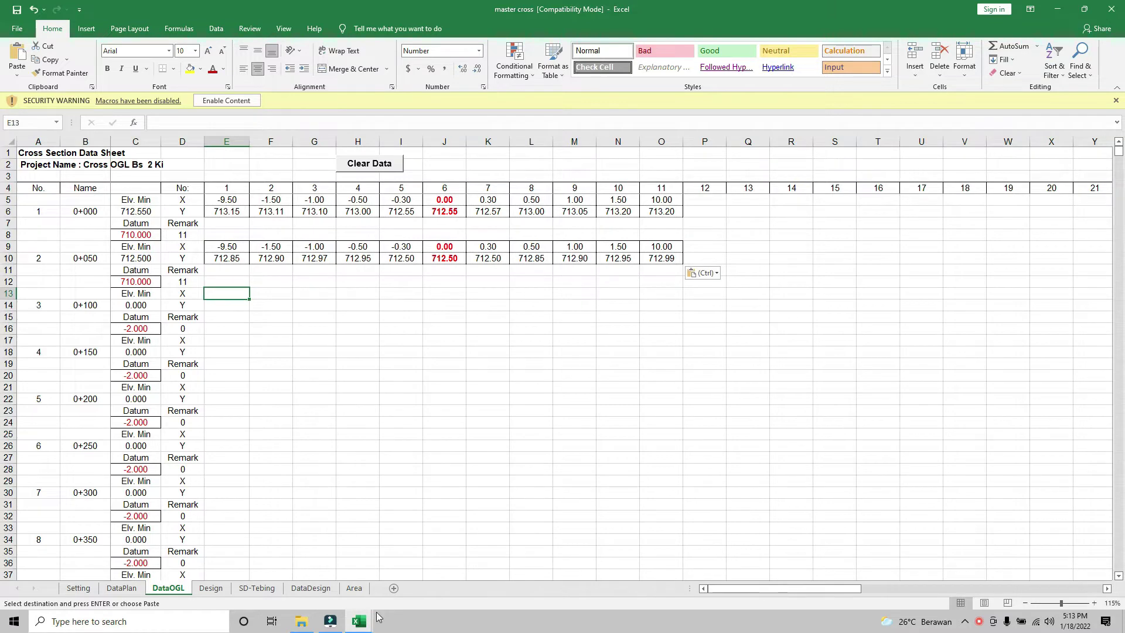
click(361, 624)
click(428, 561)
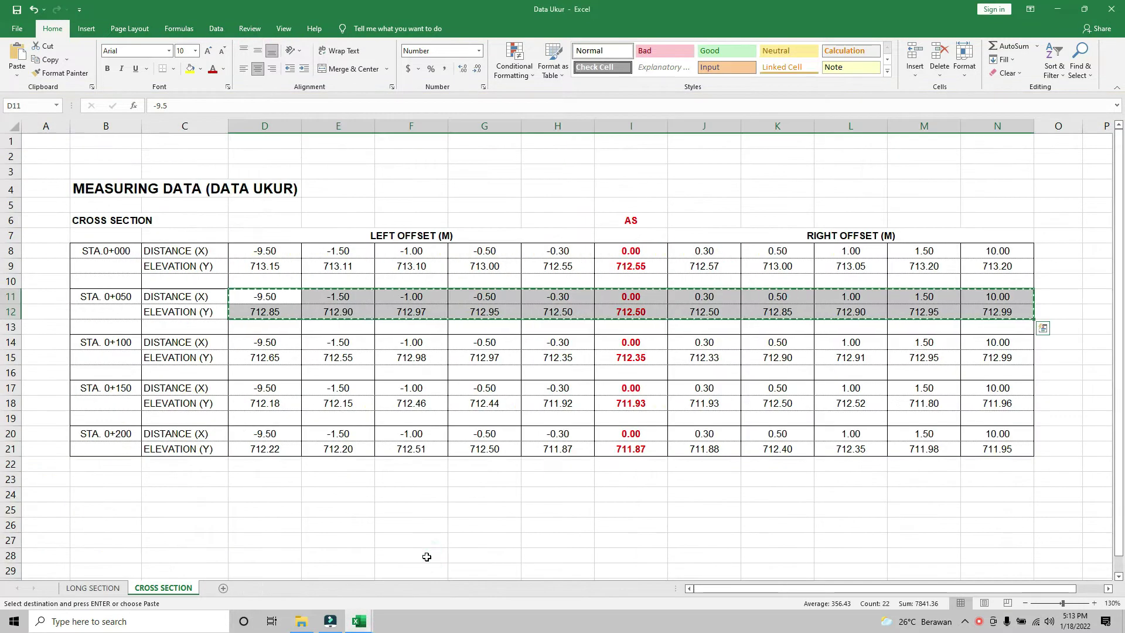
drag(263, 344, 991, 359)
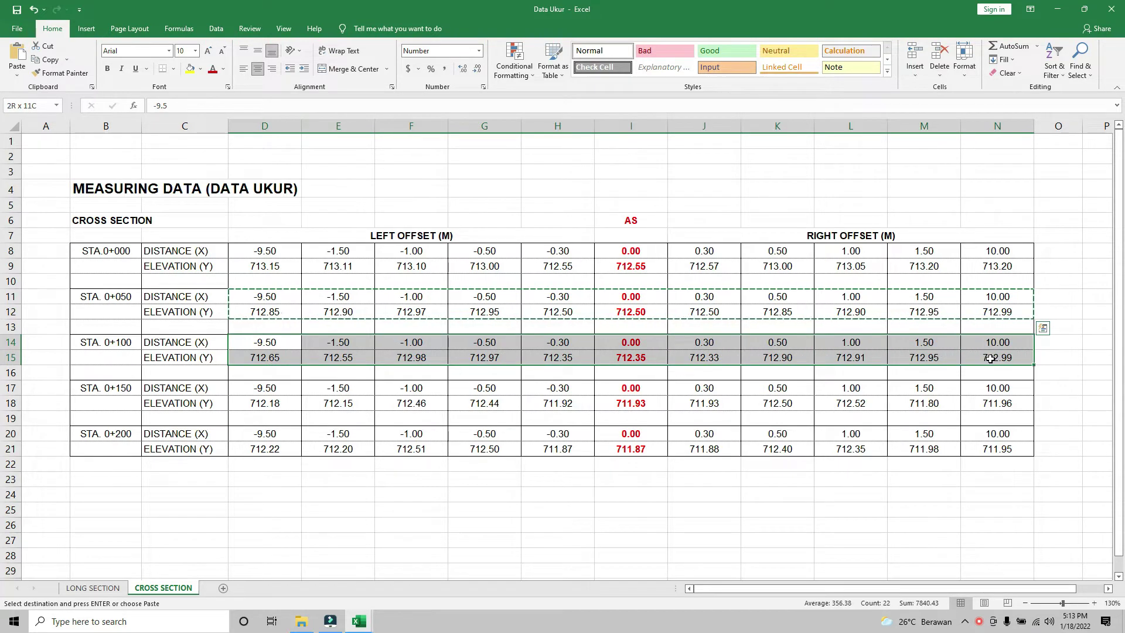
right_click(260, 347)
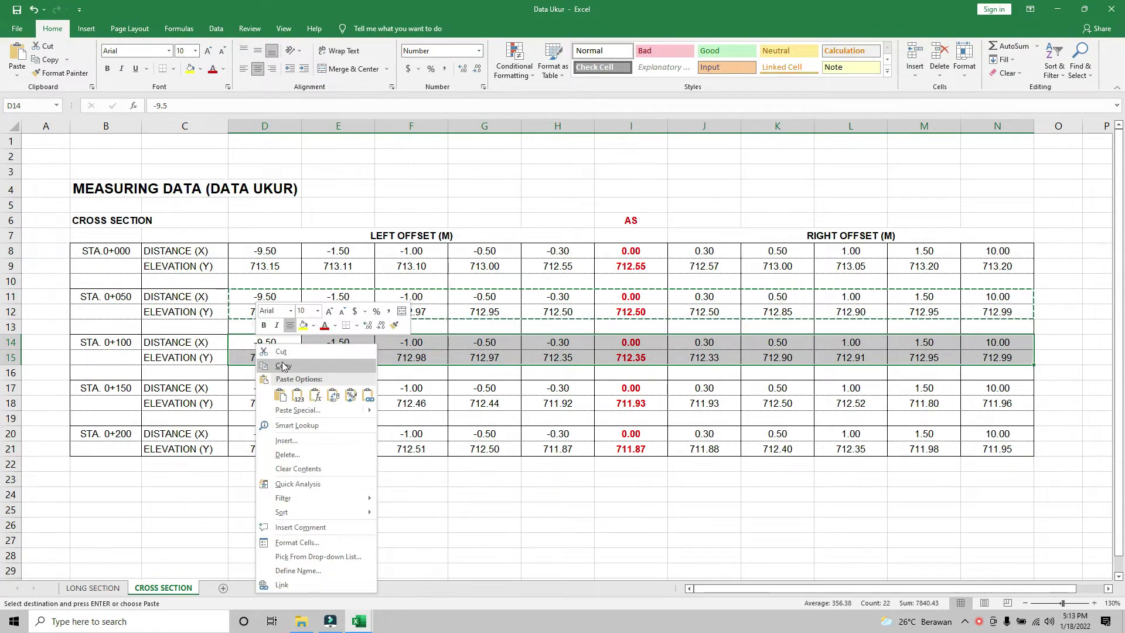
click(282, 362)
Paste the copied values into the station 0+100 X and Y rows of the master cross workbook, starting at E13
mouse_move(365, 626)
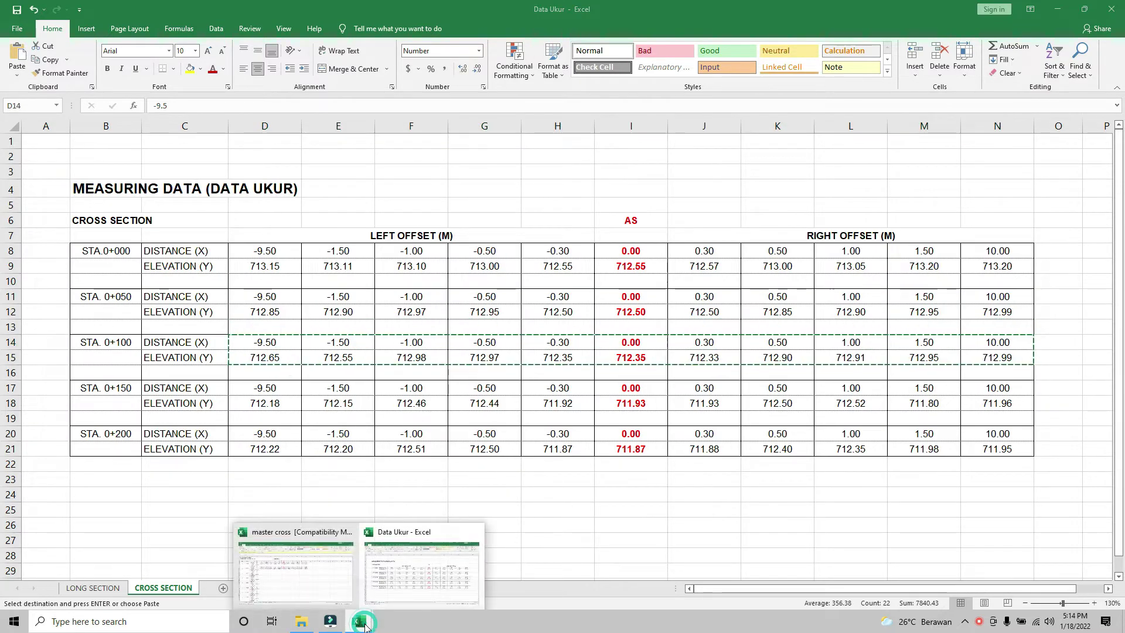
click(302, 551)
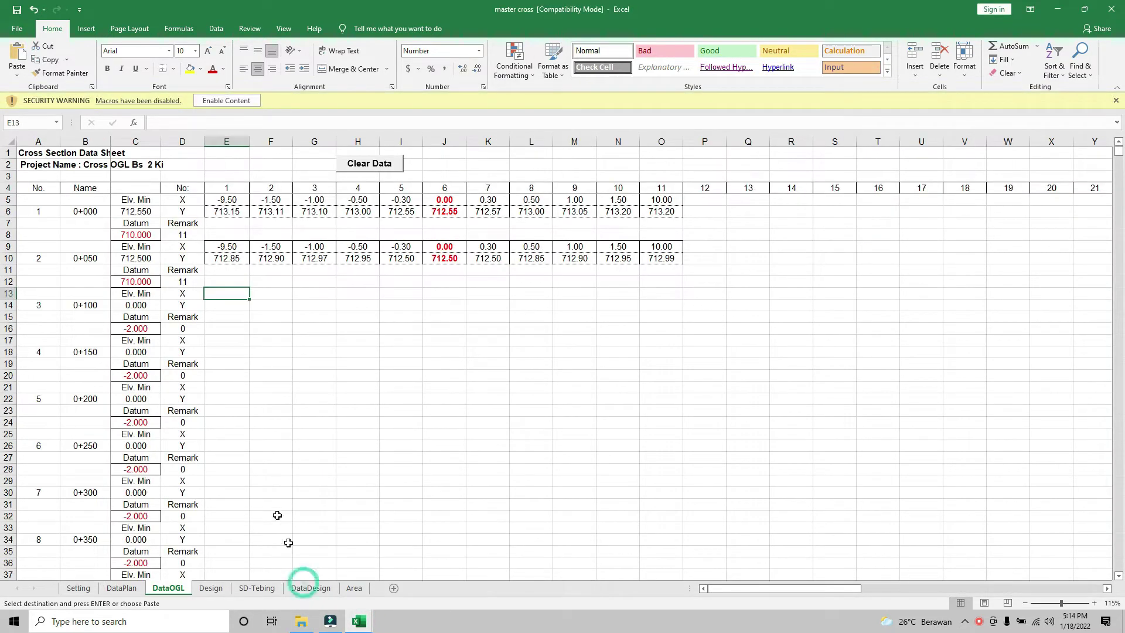
right_click(216, 296)
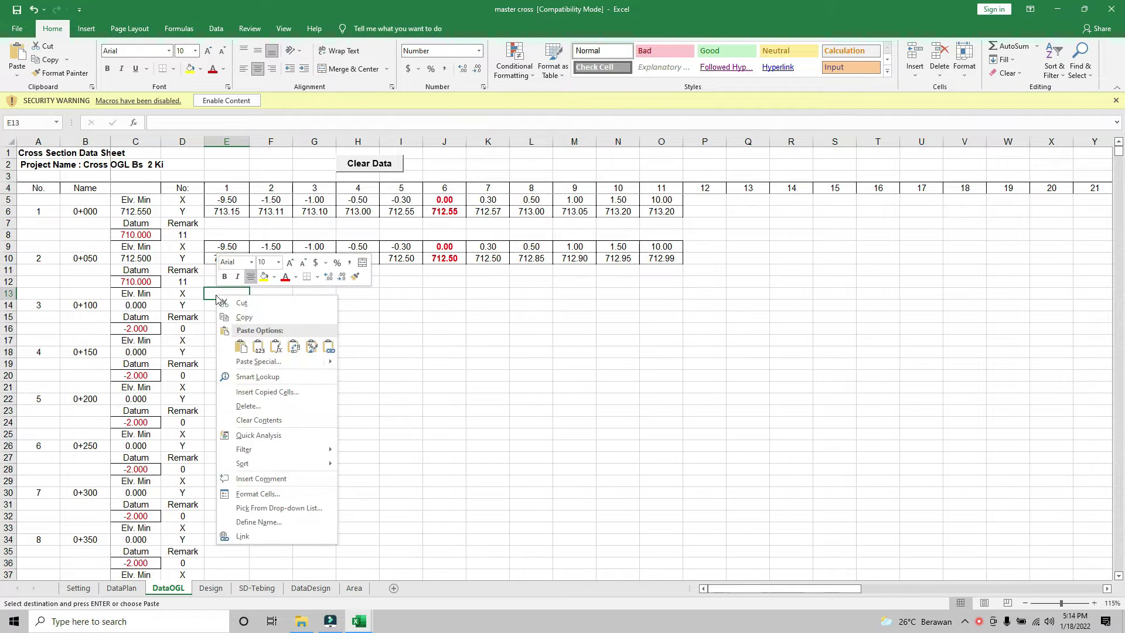
click(241, 348)
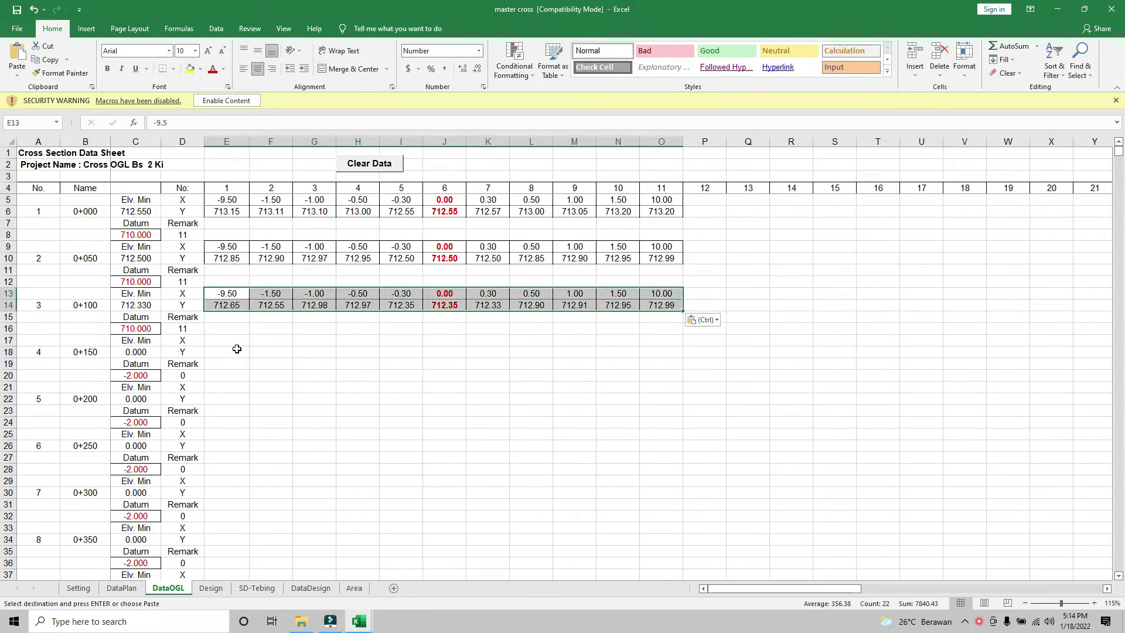
Select destination cell E17 in the master cross workbook and copy the STA. 0+150 distances and elevations, cells D17:N18, in Data Ukur
click(216, 341)
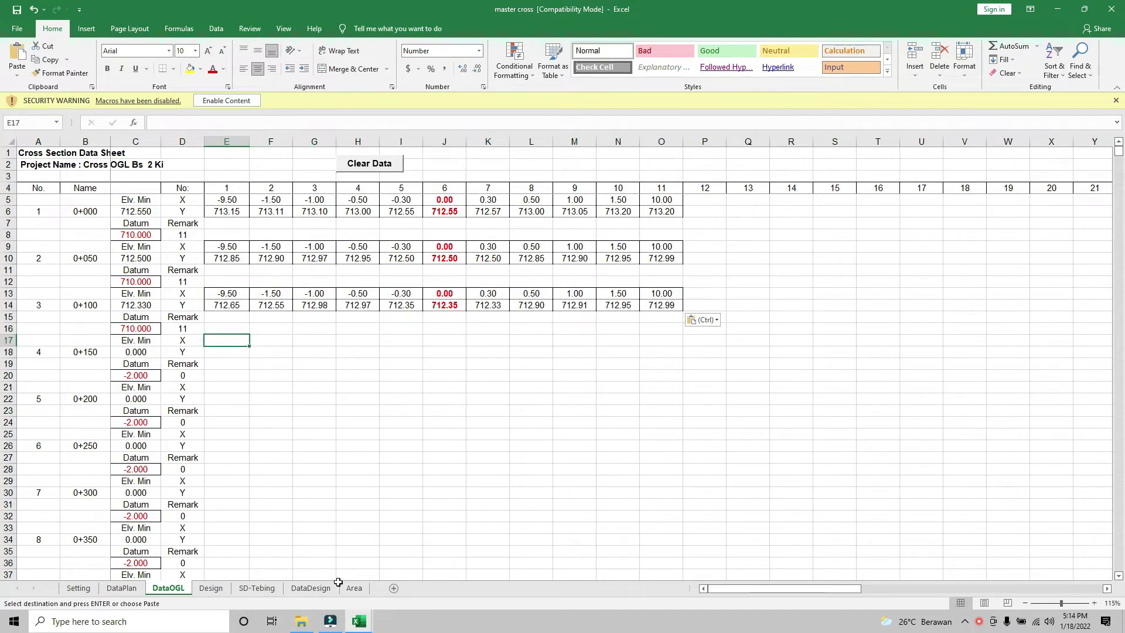
click(370, 627)
click(414, 574)
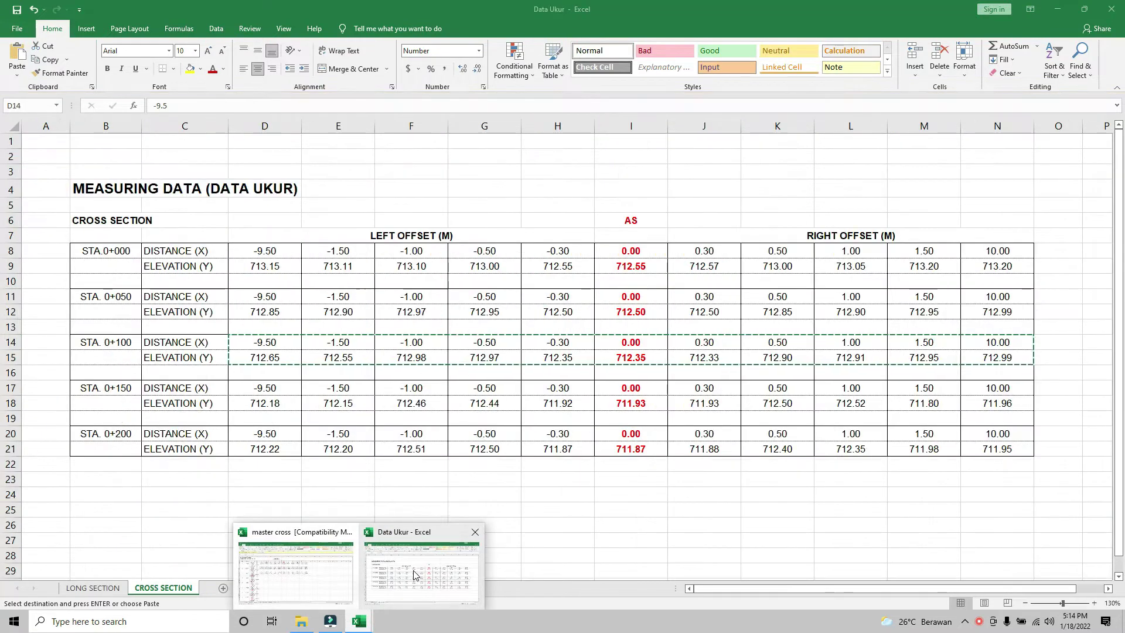
drag(264, 342, 997, 358)
key(ctrl+c)
click(254, 388)
drag(253, 388, 980, 405)
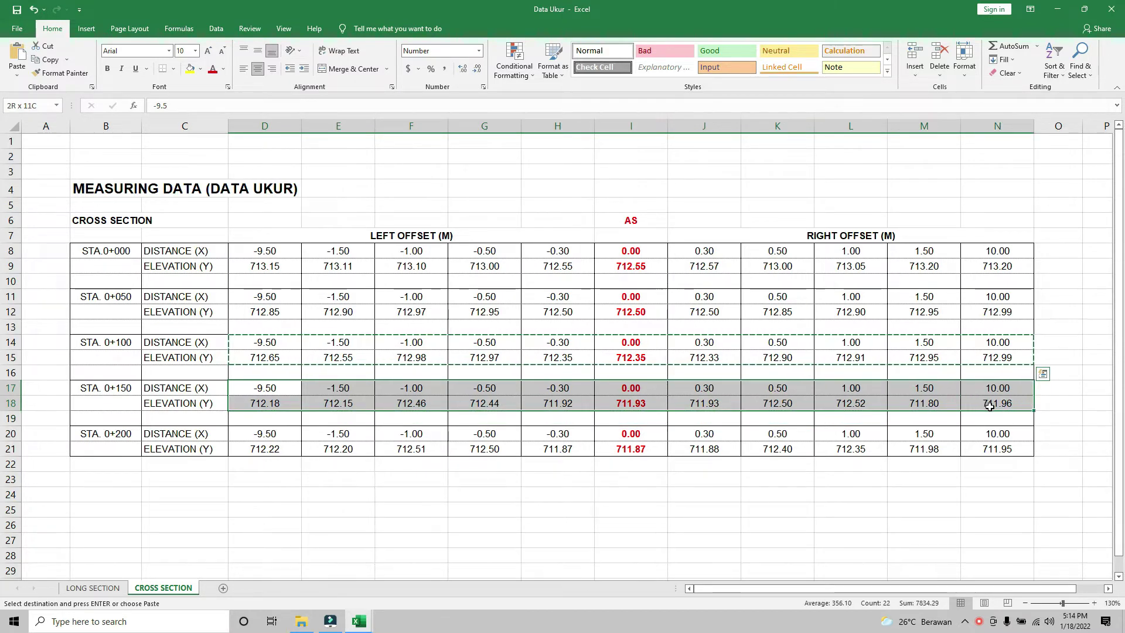
right_click(264, 385)
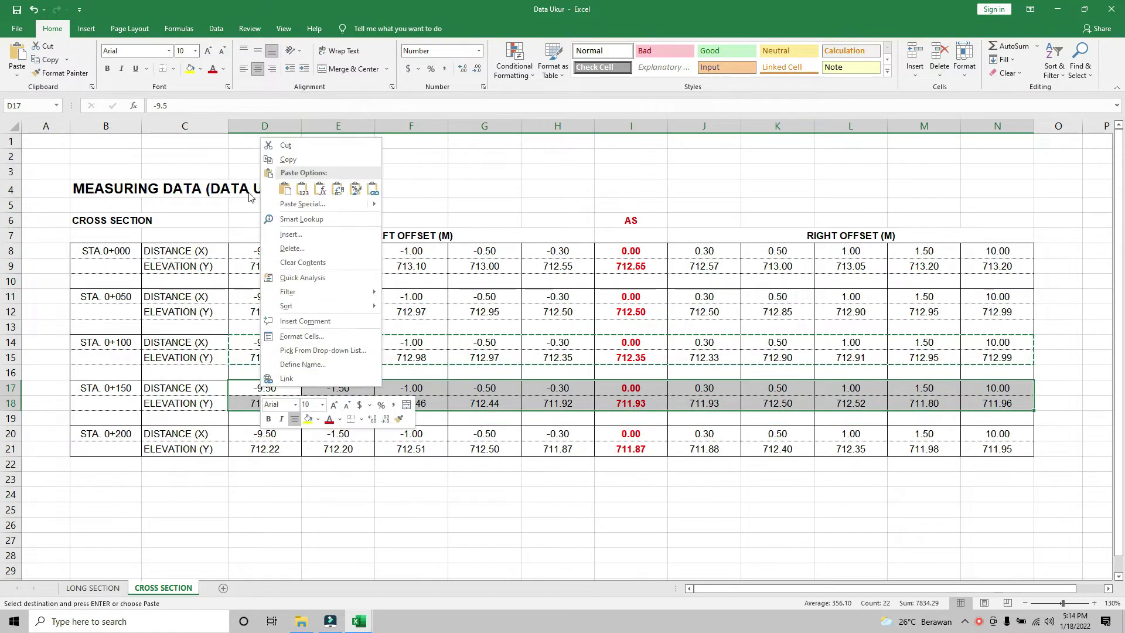
click(288, 159)
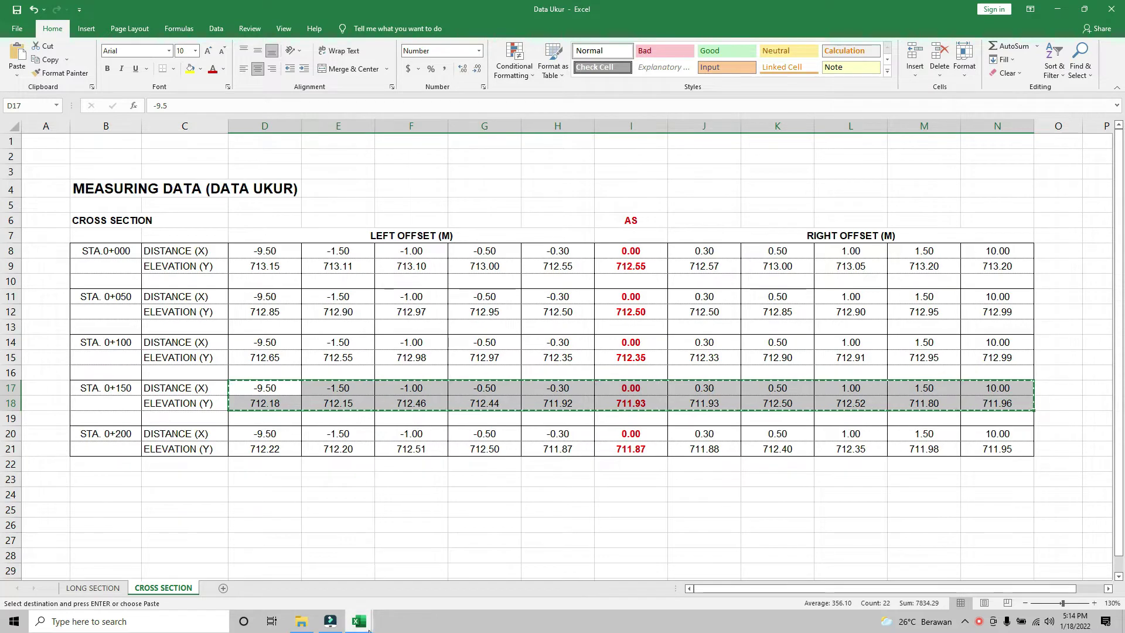
Paste the copied values into the station 0+150 X and Y rows of the master cross workbook, starting at E17
mouse_move(360, 621)
click(292, 585)
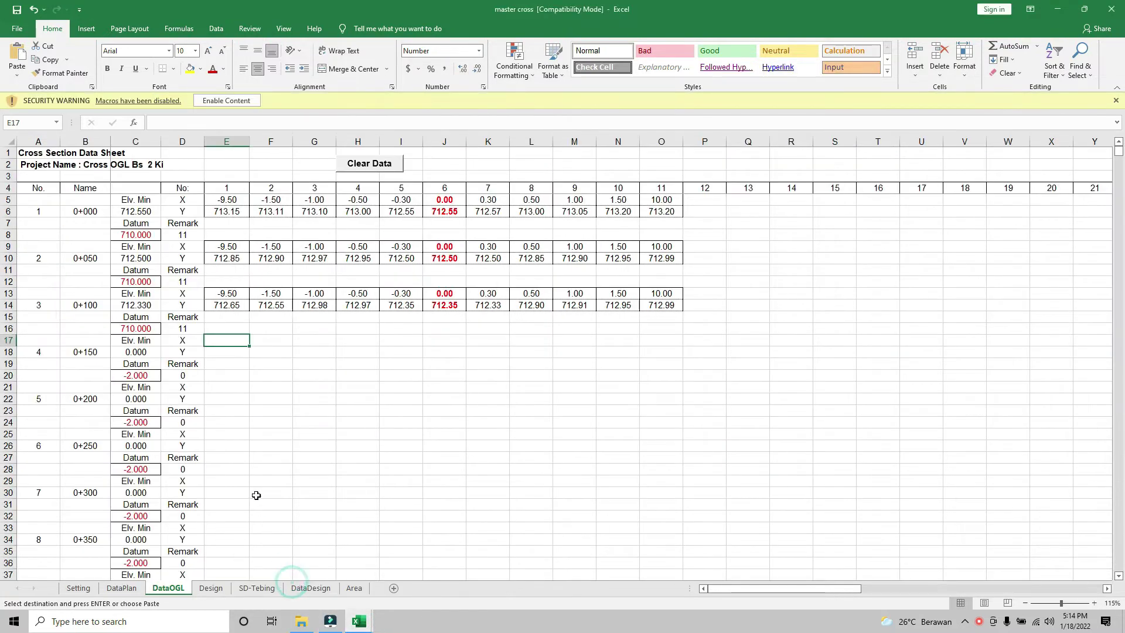
right_click(231, 343)
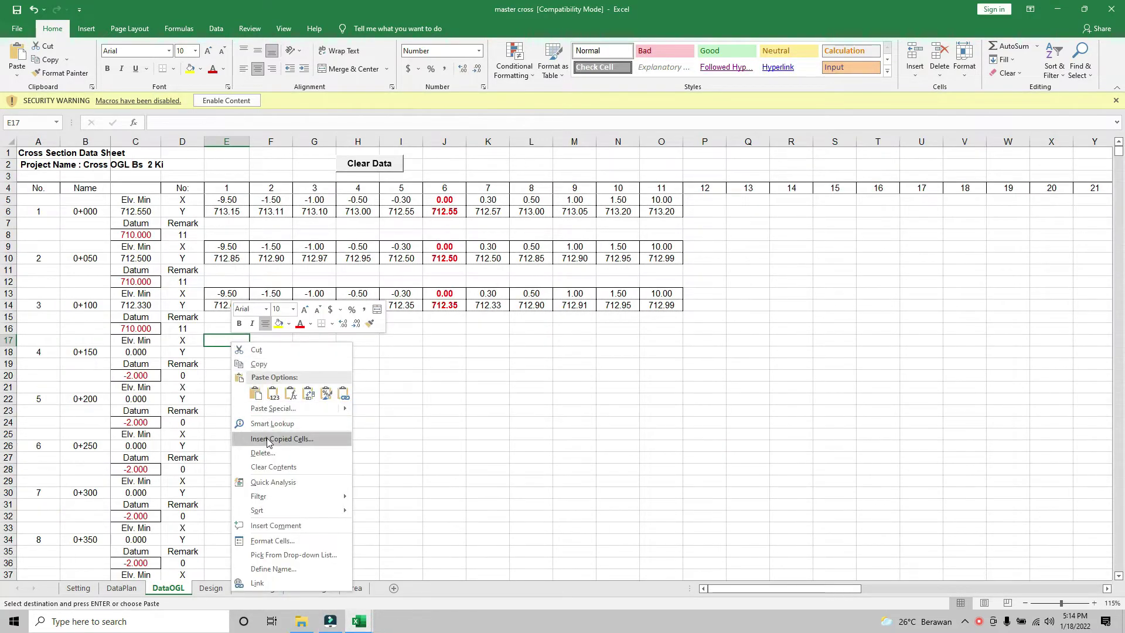
click(256, 397)
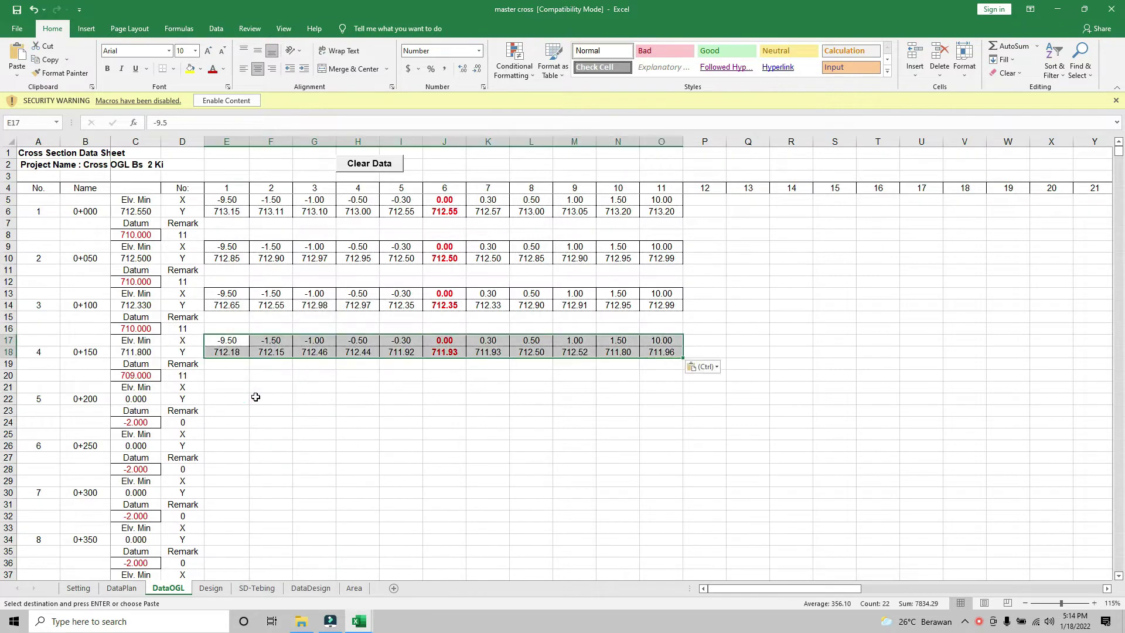
Select destination cell E21 in the master cross workbook and copy the STA. 0+200 distances and elevations, cells D20:N21, in Data Ukur
click(226, 387)
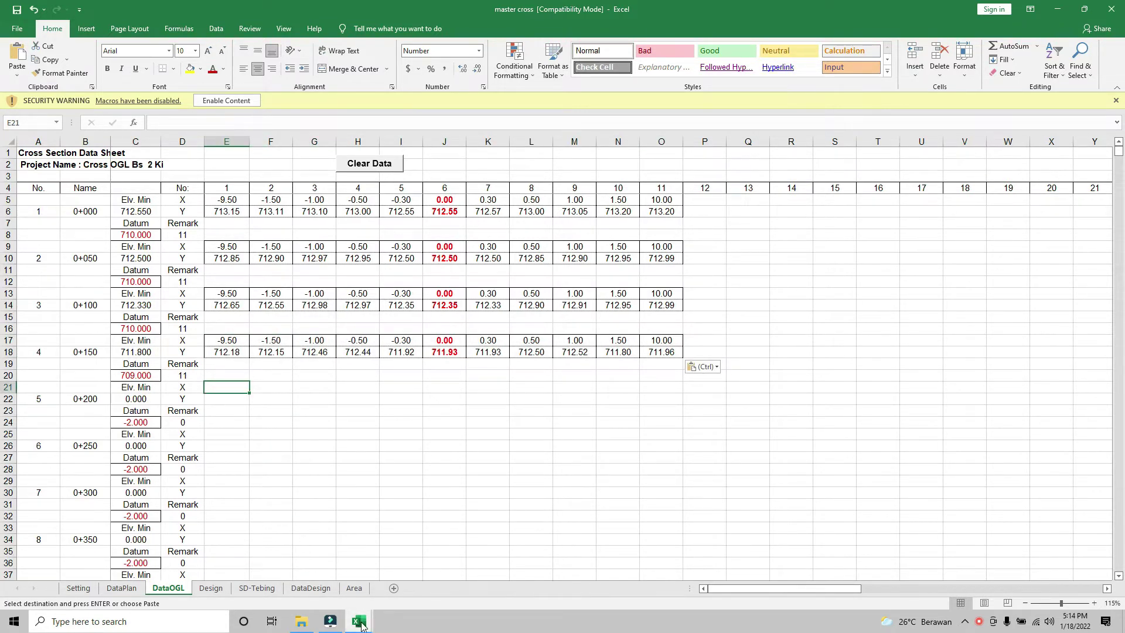
mouse_move(361, 625)
click(430, 576)
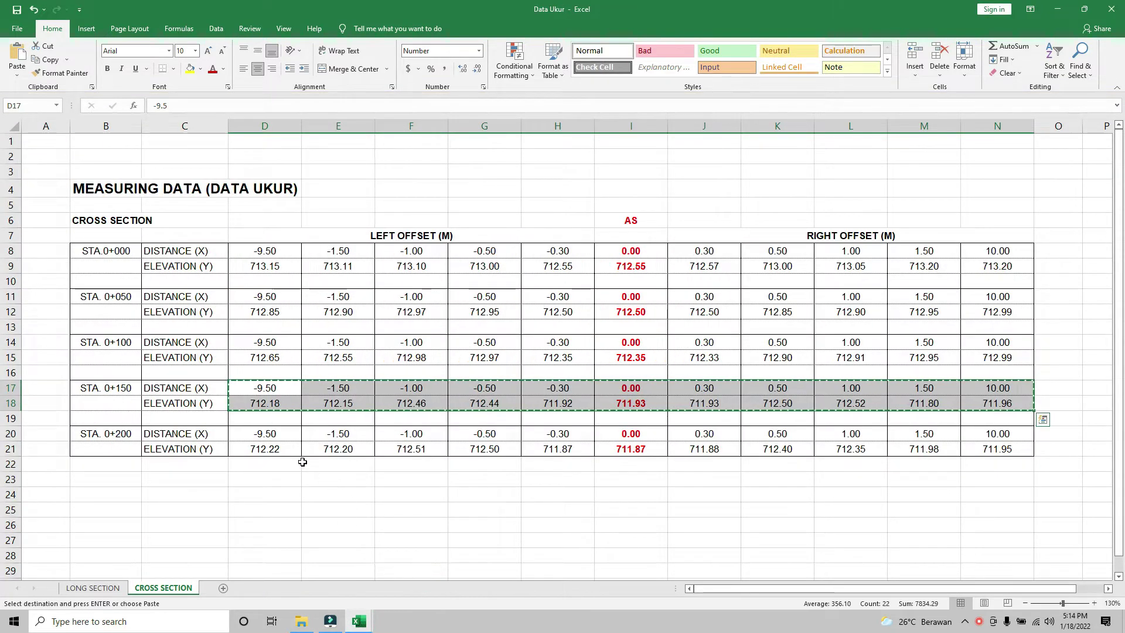
drag(269, 434, 995, 449)
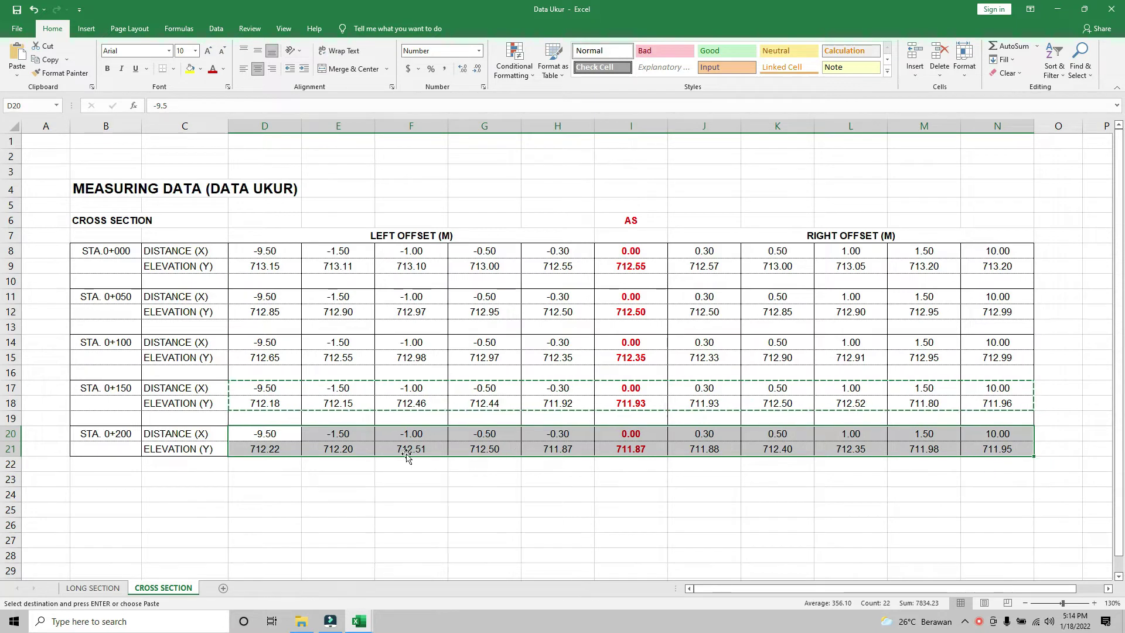
right_click(268, 438)
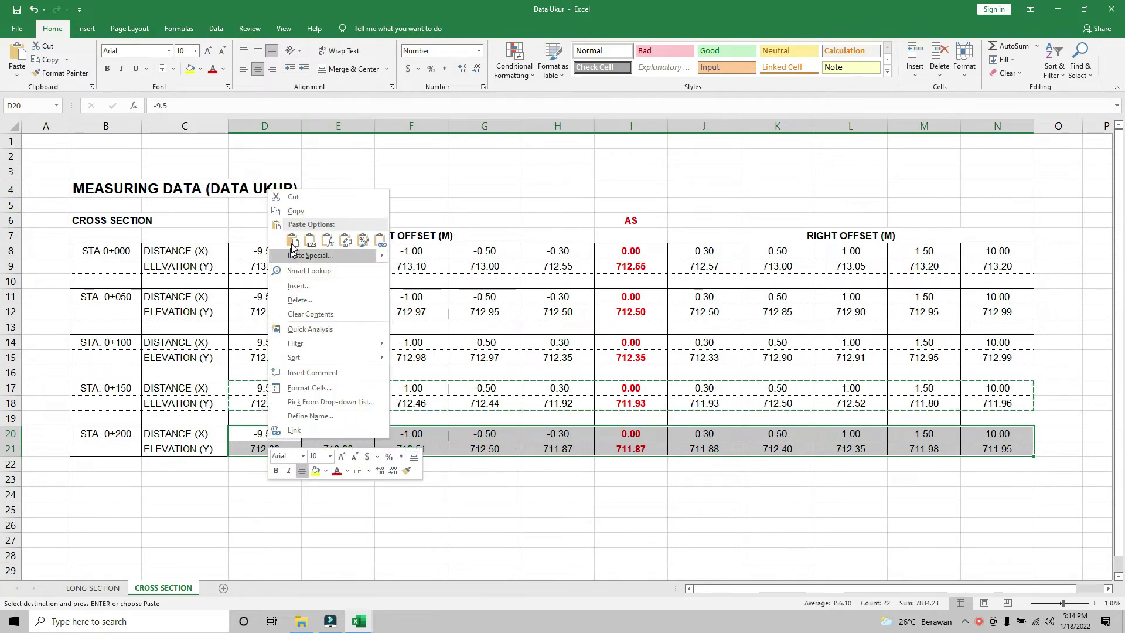
click(296, 211)
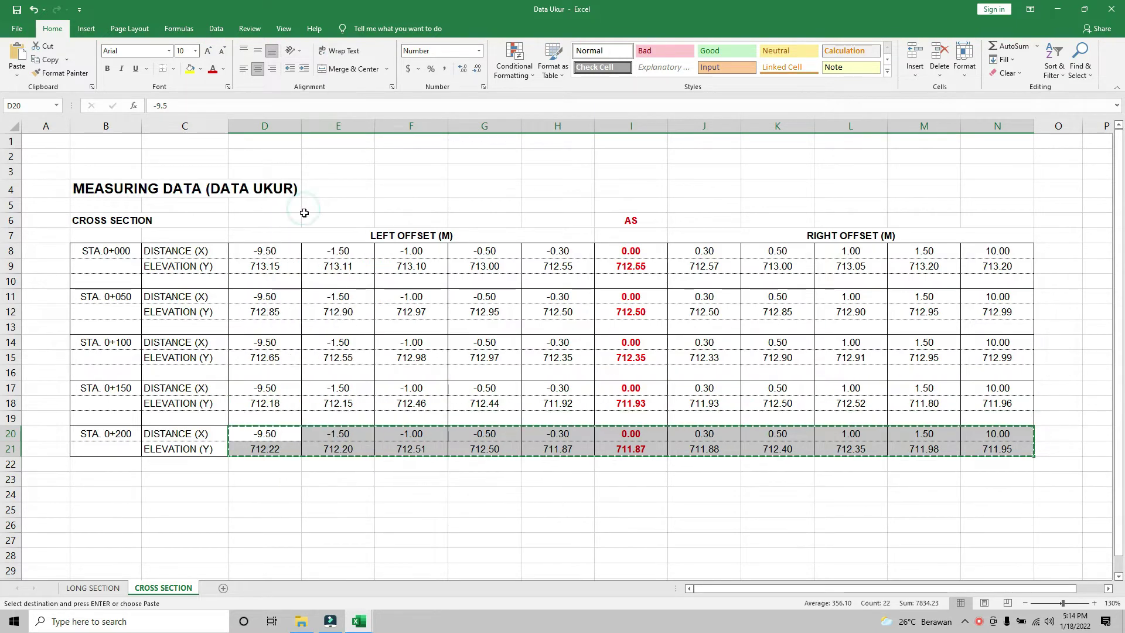
Paste the copied values into the station 0+200 X and Y rows of the master cross workbook, starting at E21
click(360, 621)
click(293, 588)
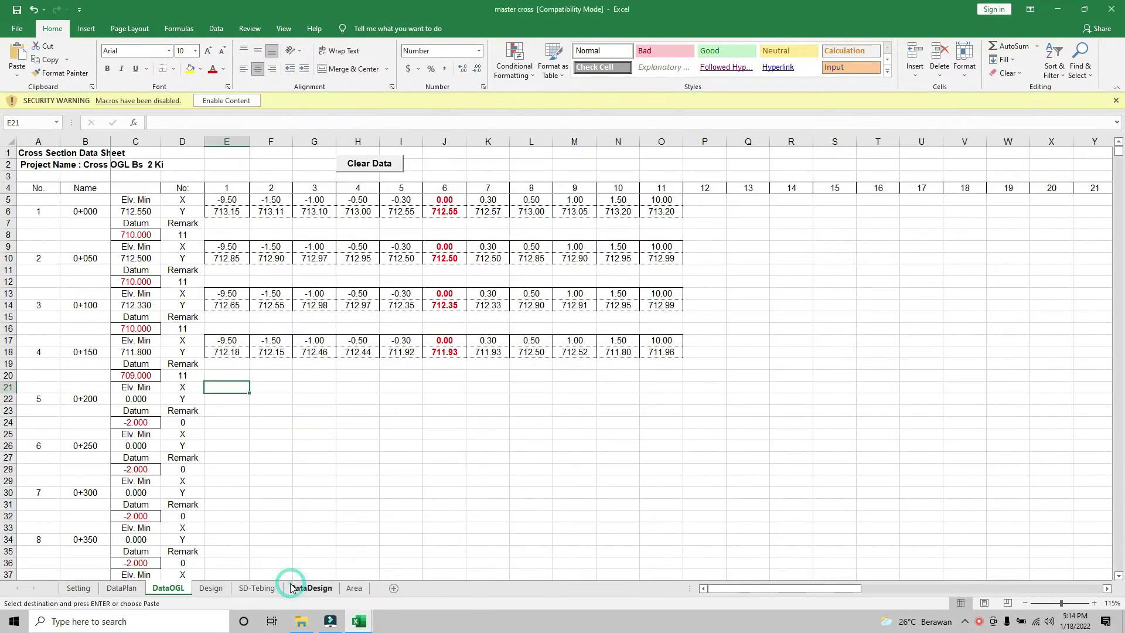
right_click(220, 388)
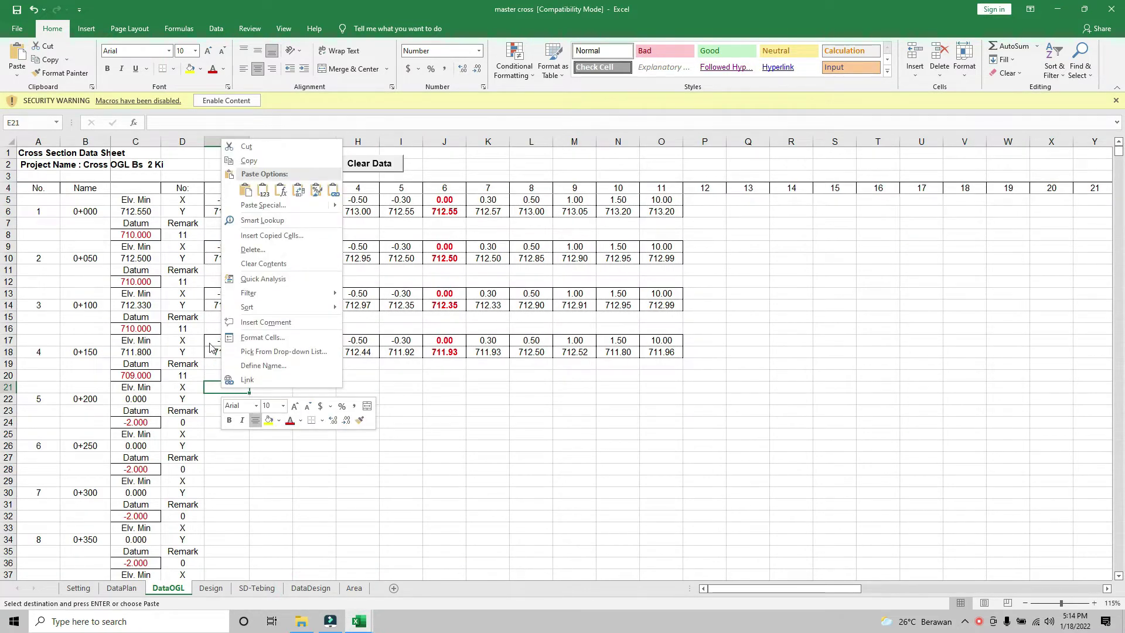
click(246, 190)
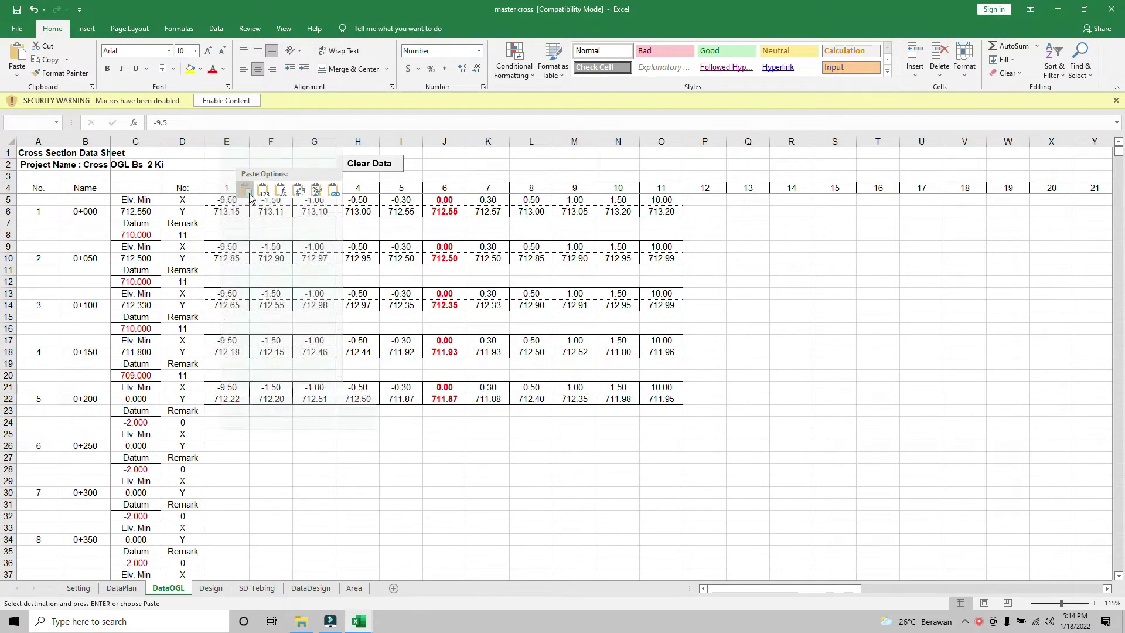
click(311, 470)
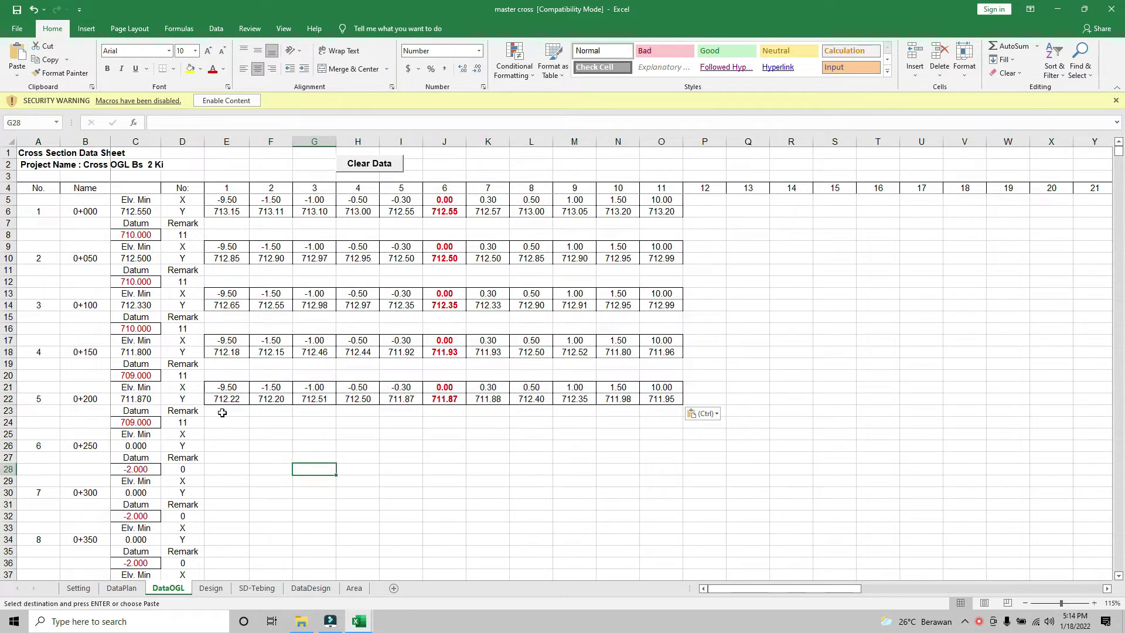
click(220, 390)
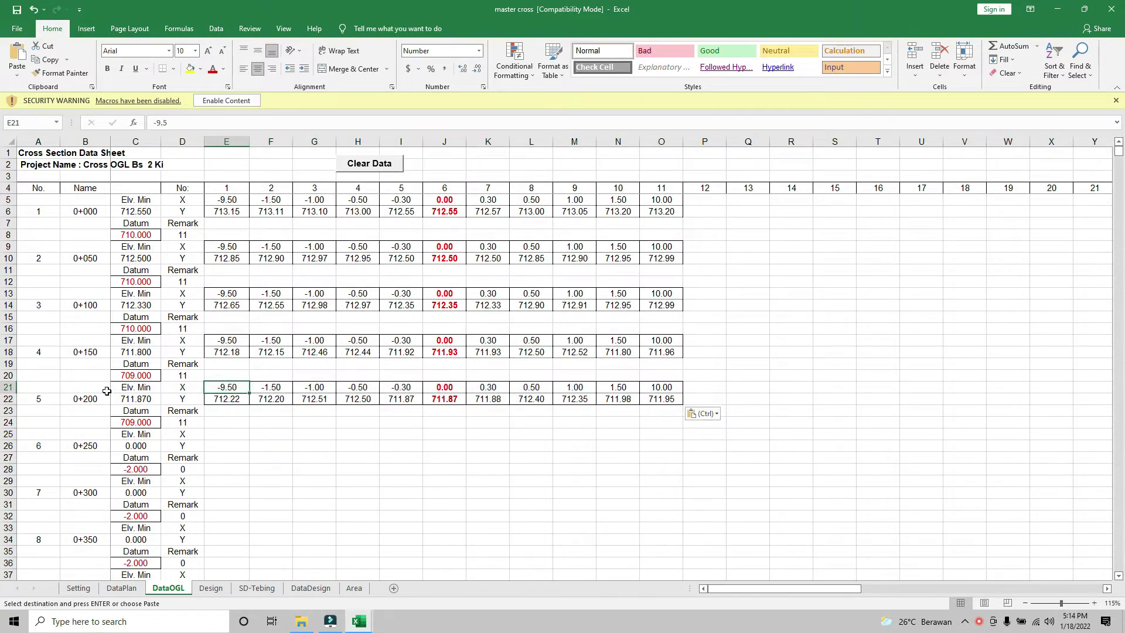
click(38, 404)
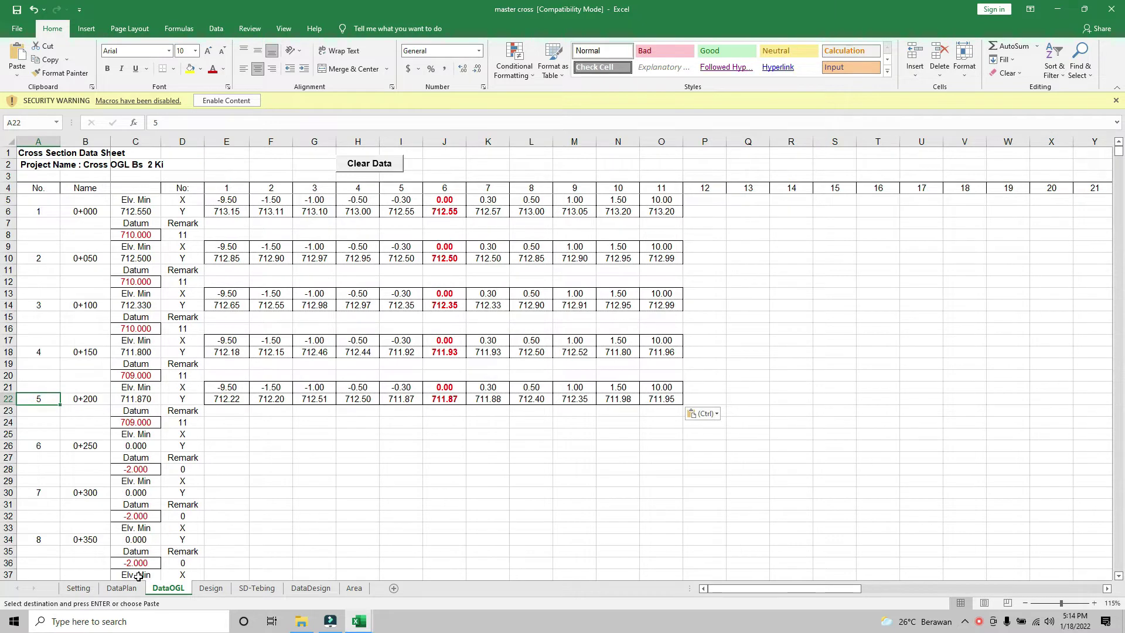
On the Setting sheet, set the ending Cross Section No. in C7 to 5 for the cross-section plot range
click(79, 588)
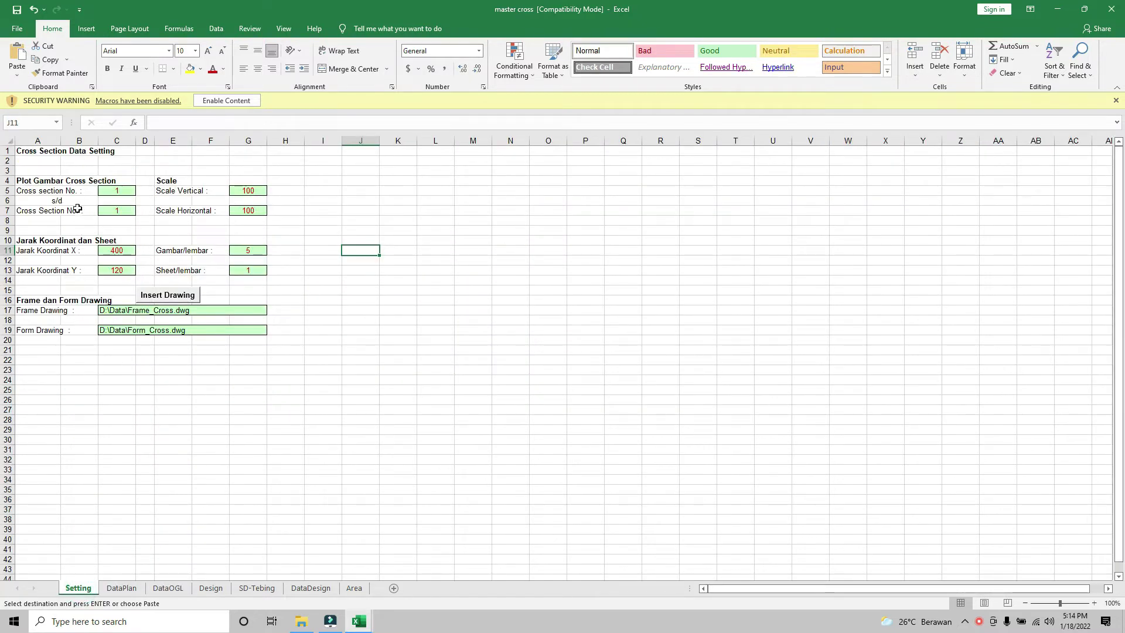
click(118, 193)
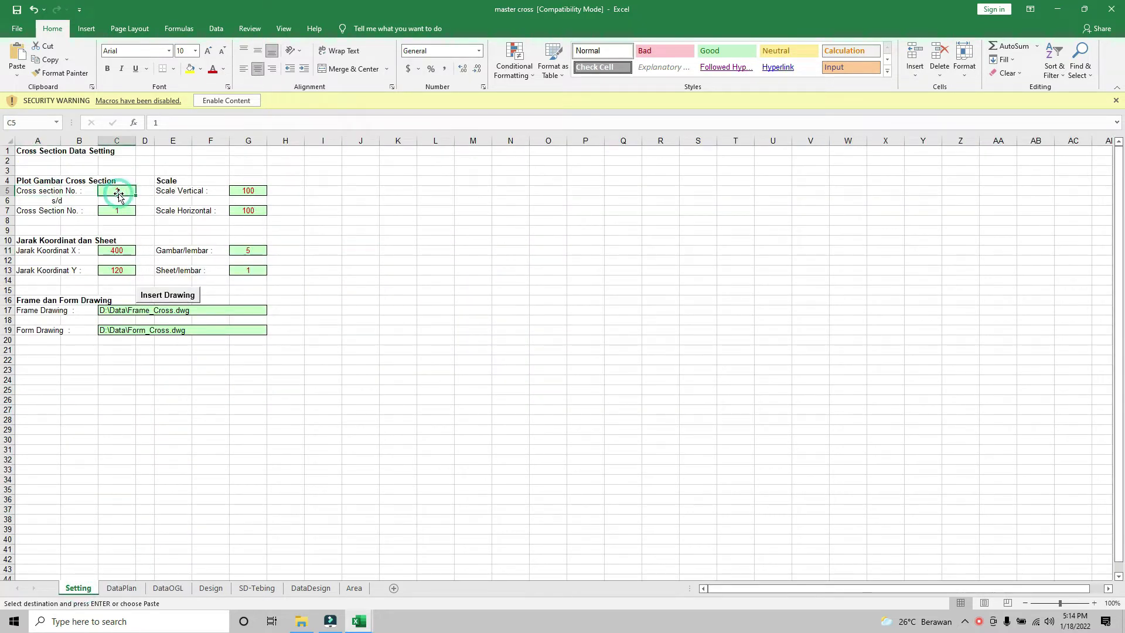
click(119, 211)
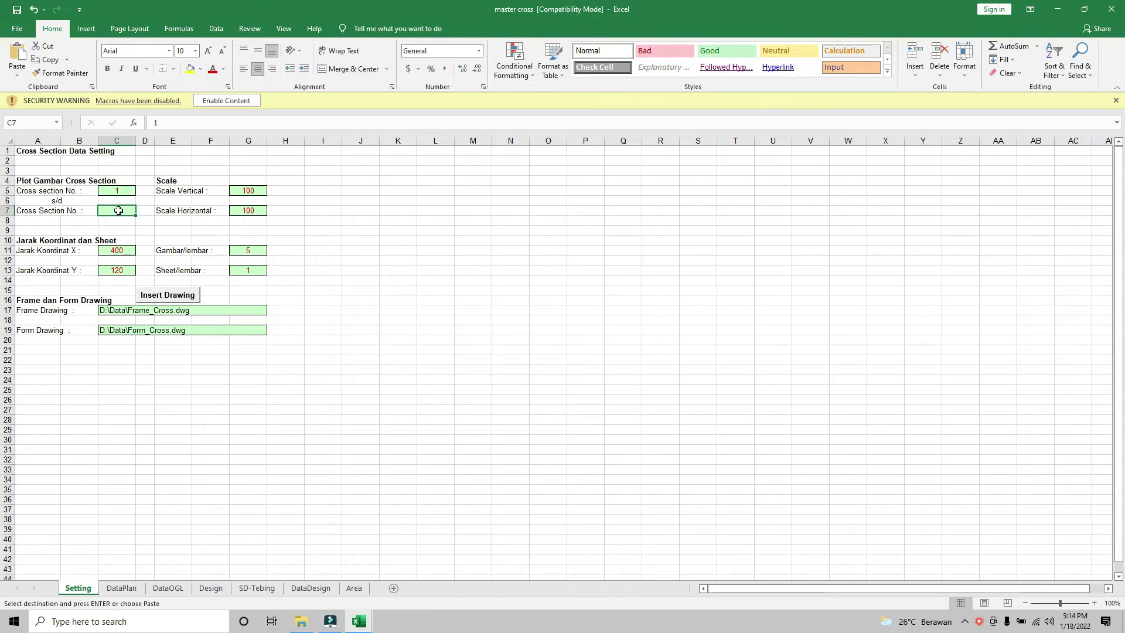
text(5)
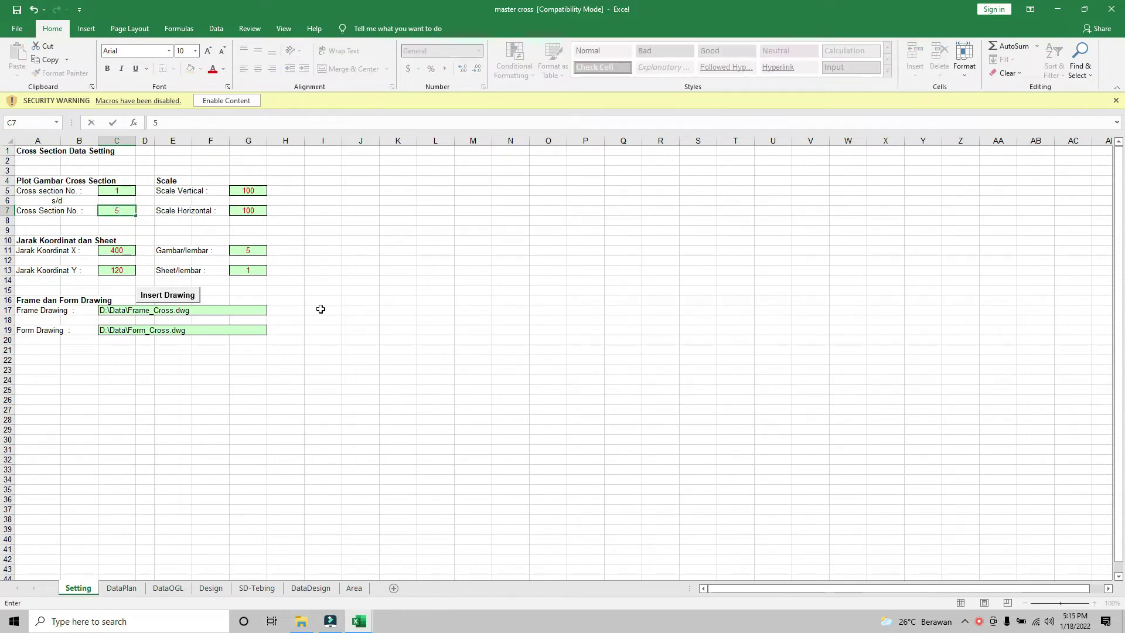
key(Return)
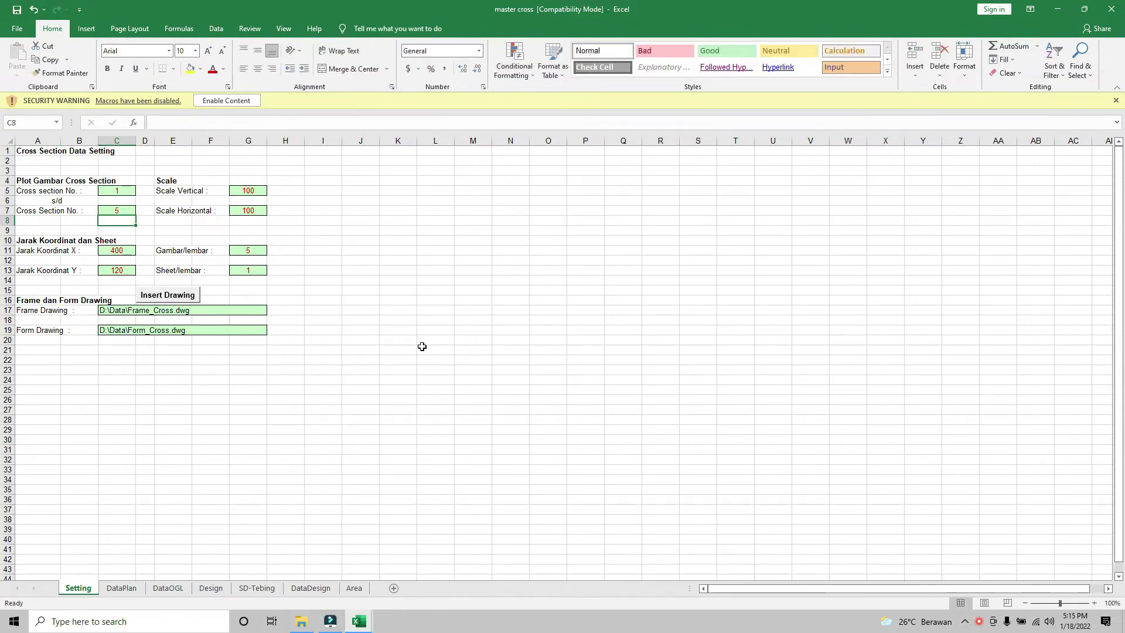
click(258, 252)
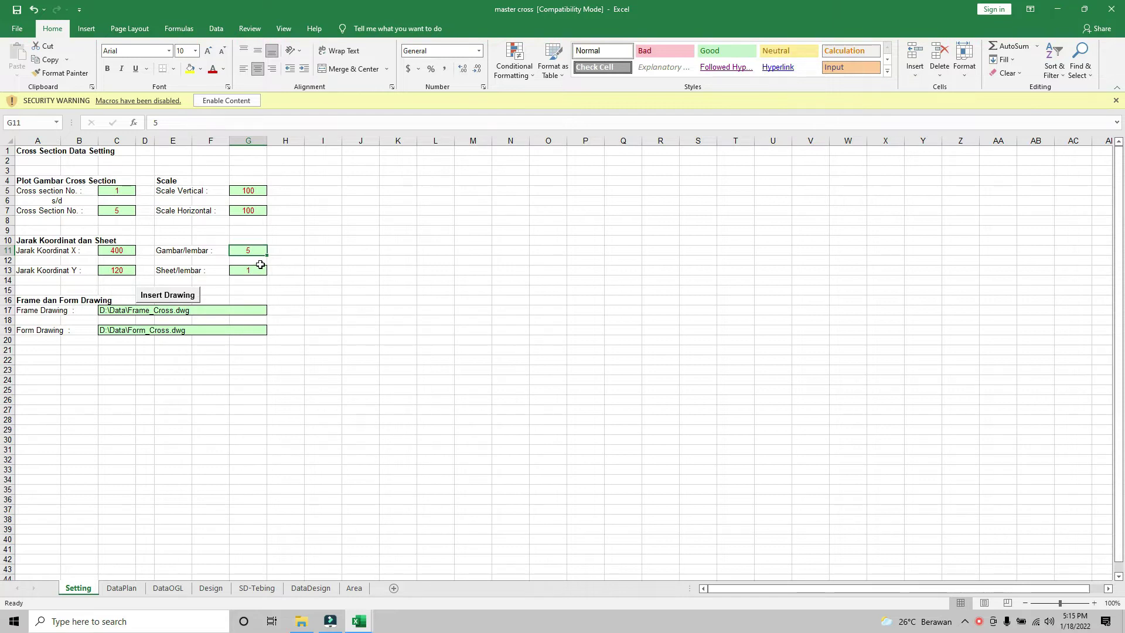
click(260, 267)
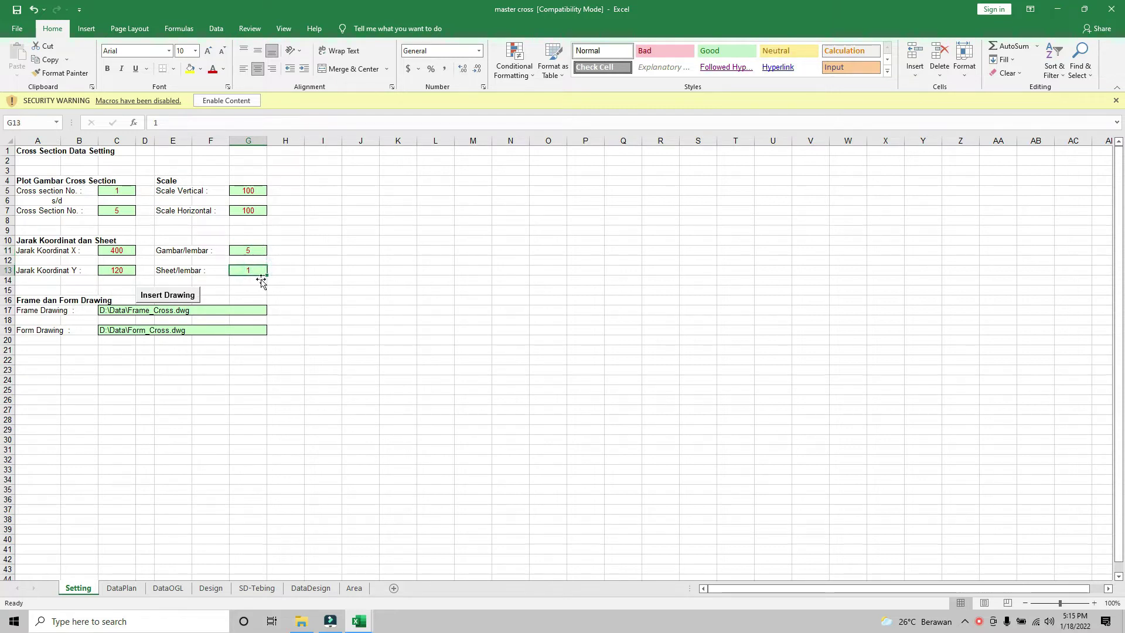
click(369, 329)
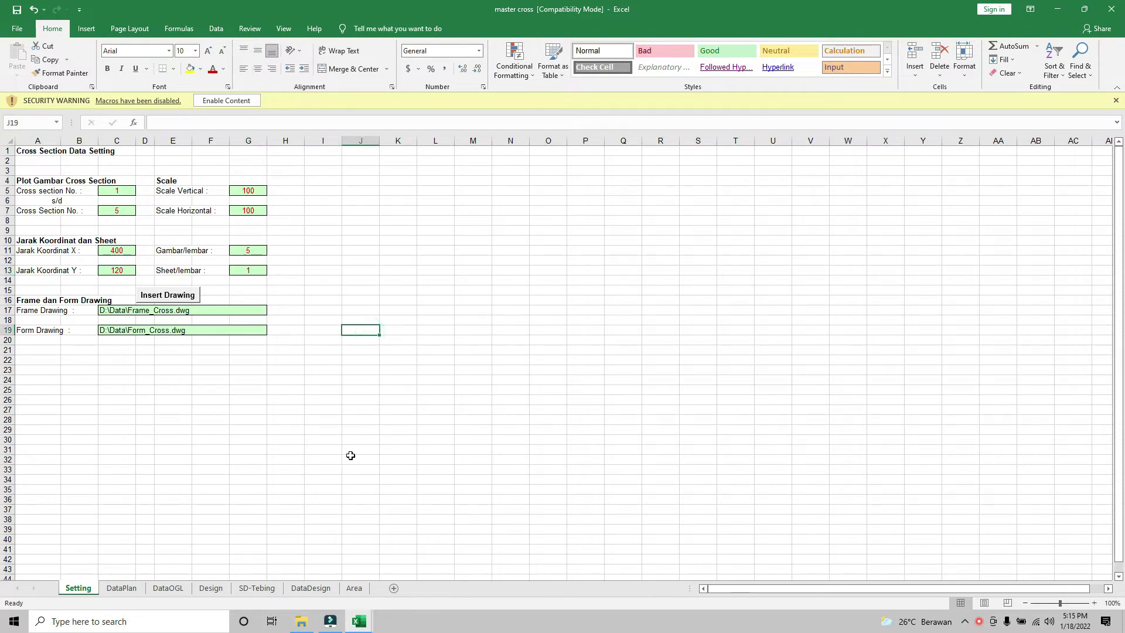
Save the master cross workbook and launch the PCLP application from the PCL Plan Cross Section dan Longitudinal folder on drive D
click(17, 29)
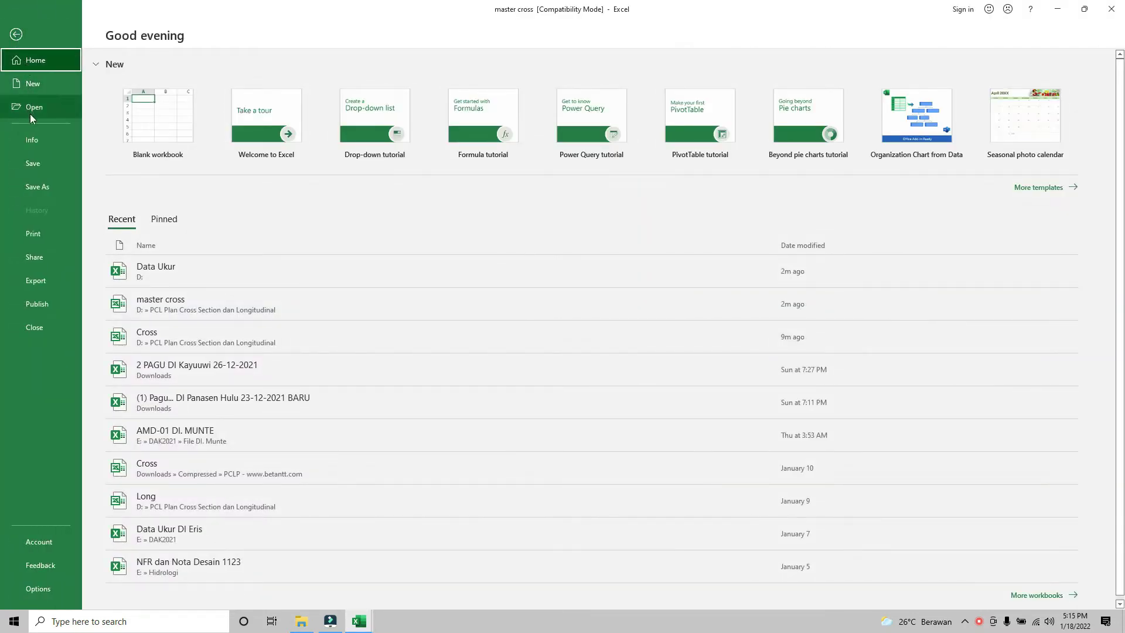
click(29, 162)
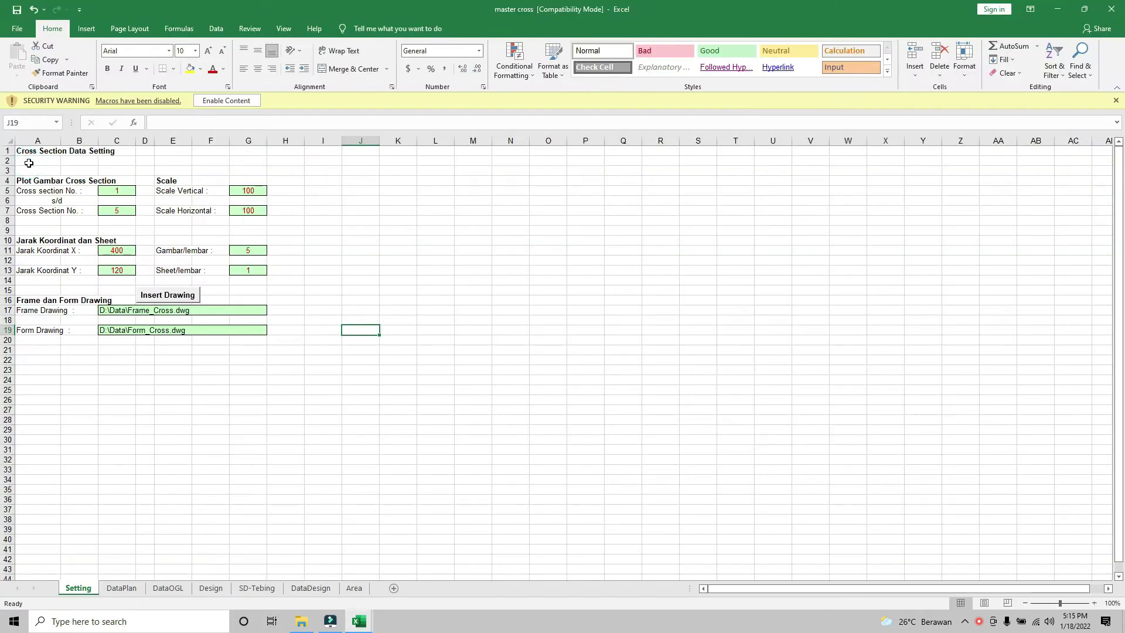
click(297, 628)
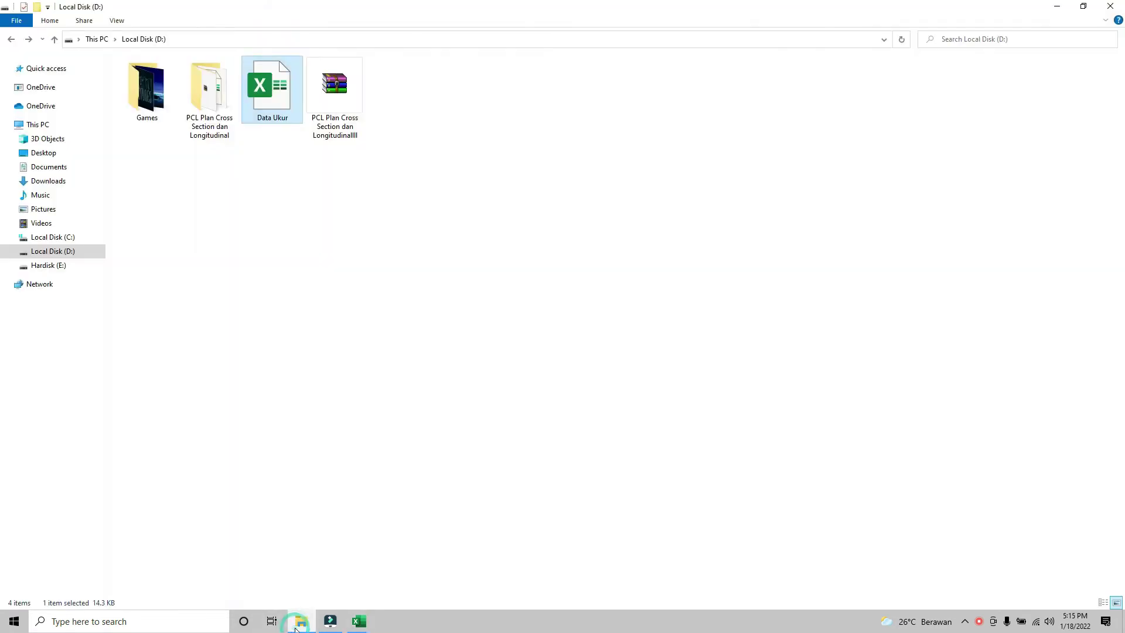
double_click(208, 133)
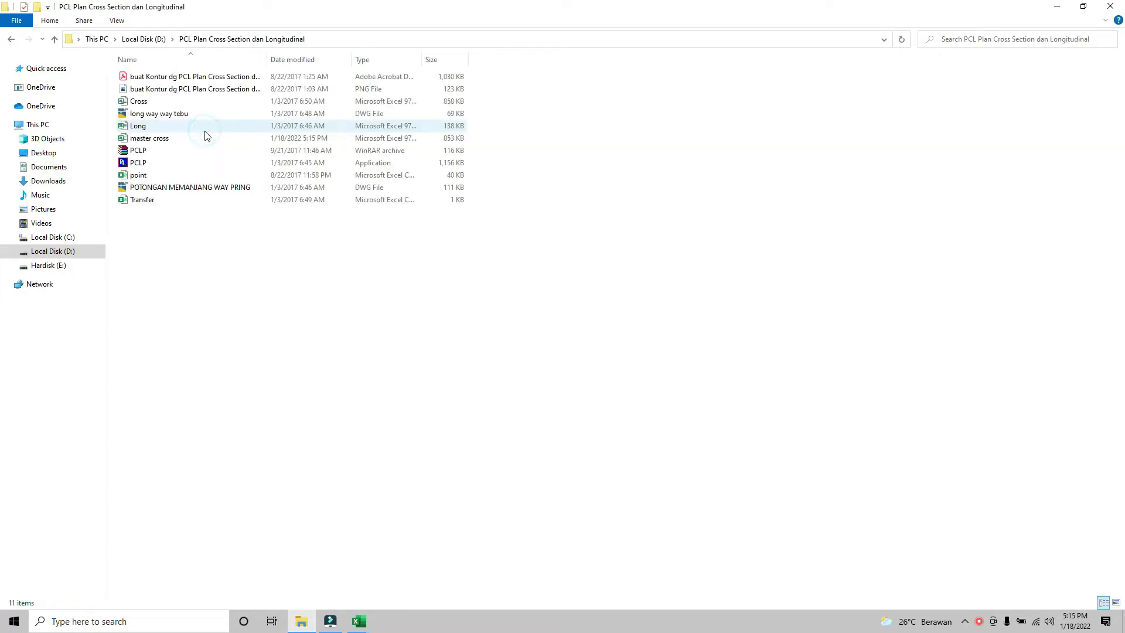
double_click(183, 163)
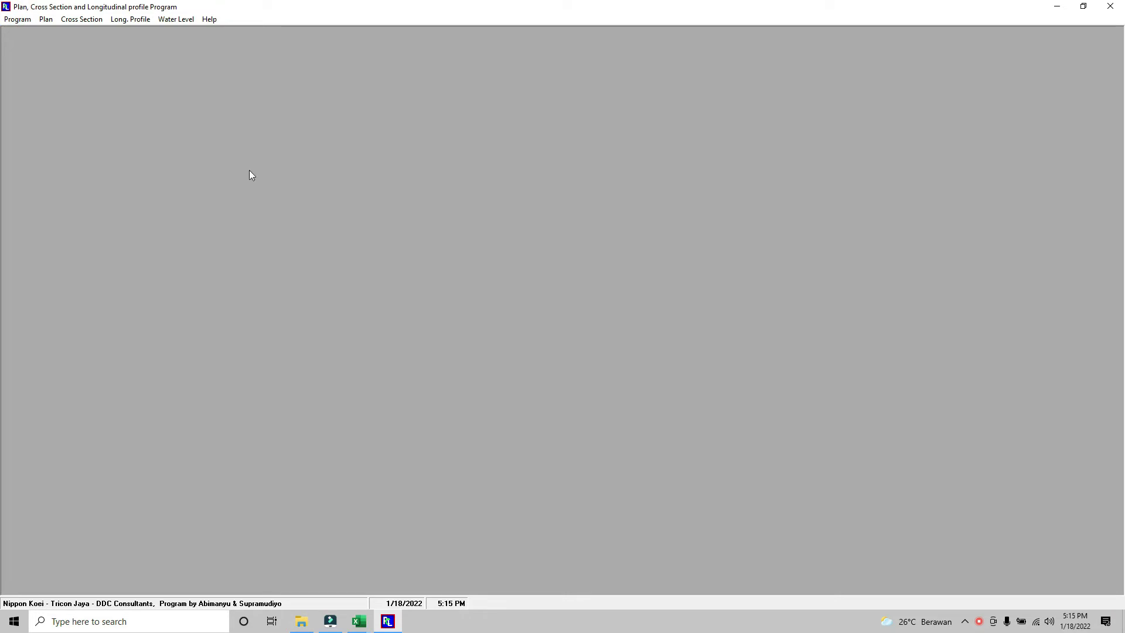
Export cross sections 1 to 5 for AutoCAD plotting as a script file named CROSS SECTION in Documents
click(72, 19)
click(80, 34)
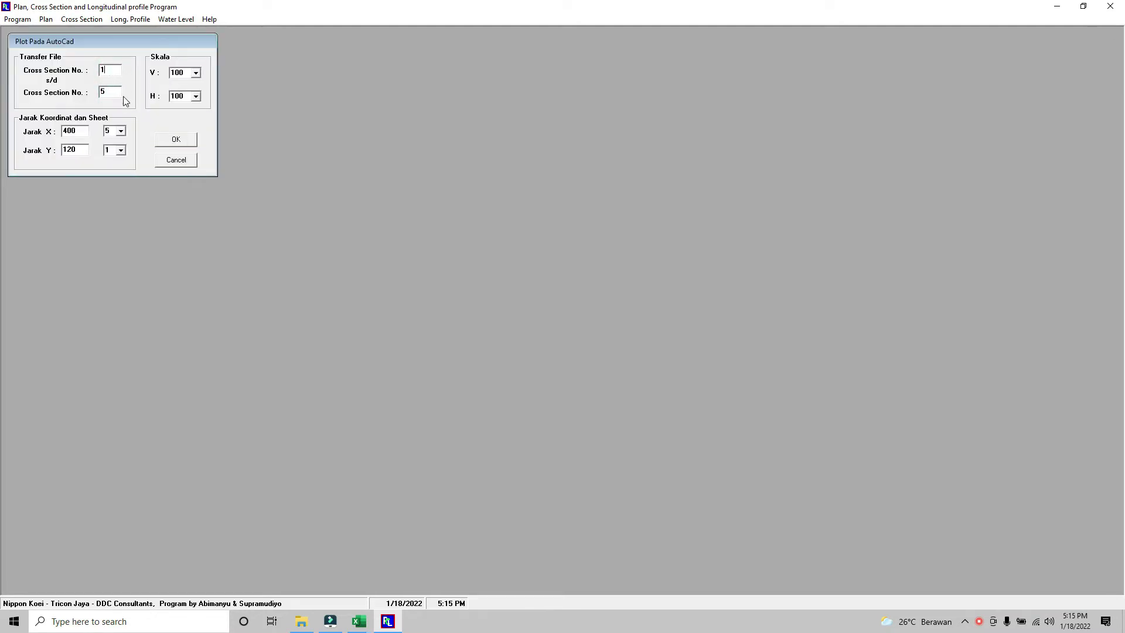
click(111, 150)
click(174, 140)
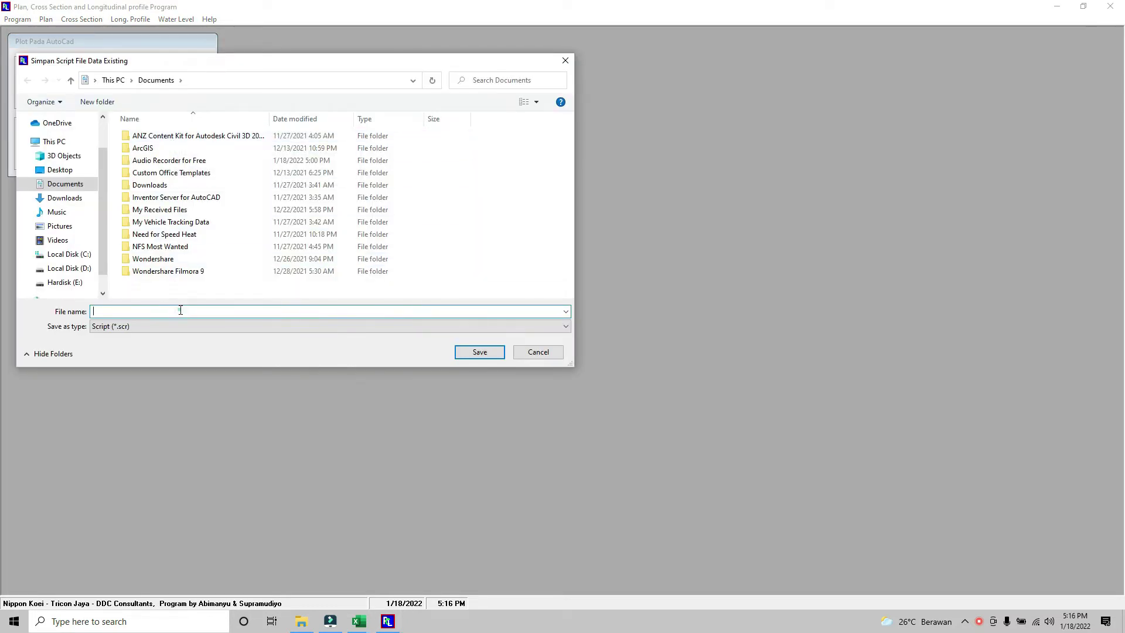
text(CROSS SECTION)
click(473, 351)
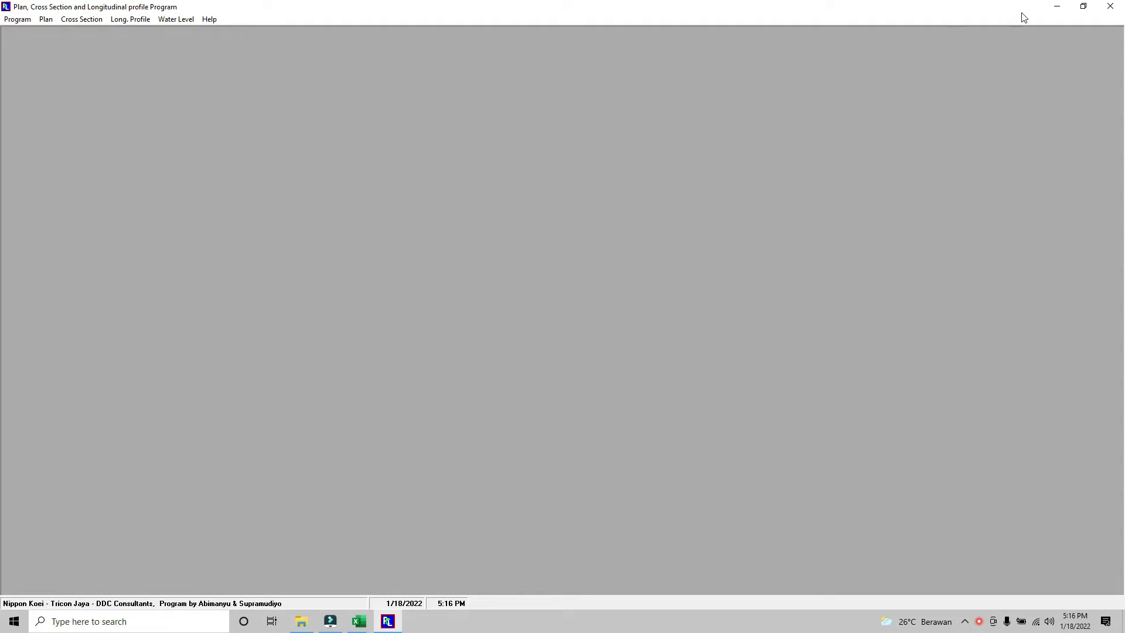
Minimize the open program windows to reach the desktop and refresh it
click(1058, 8)
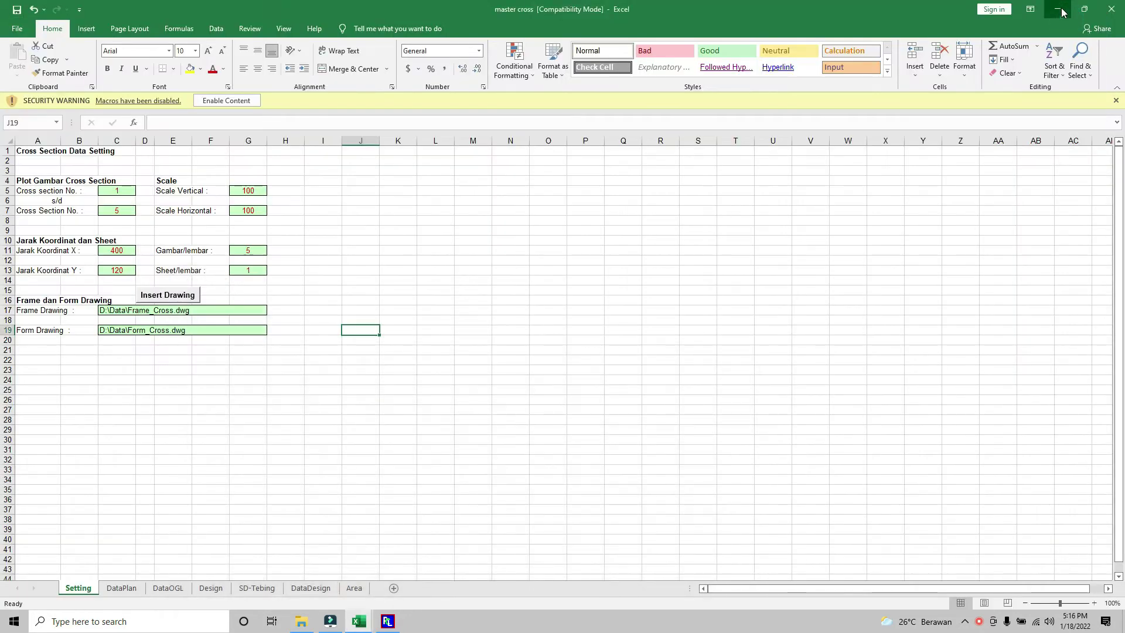
click(1060, 9)
click(1063, 11)
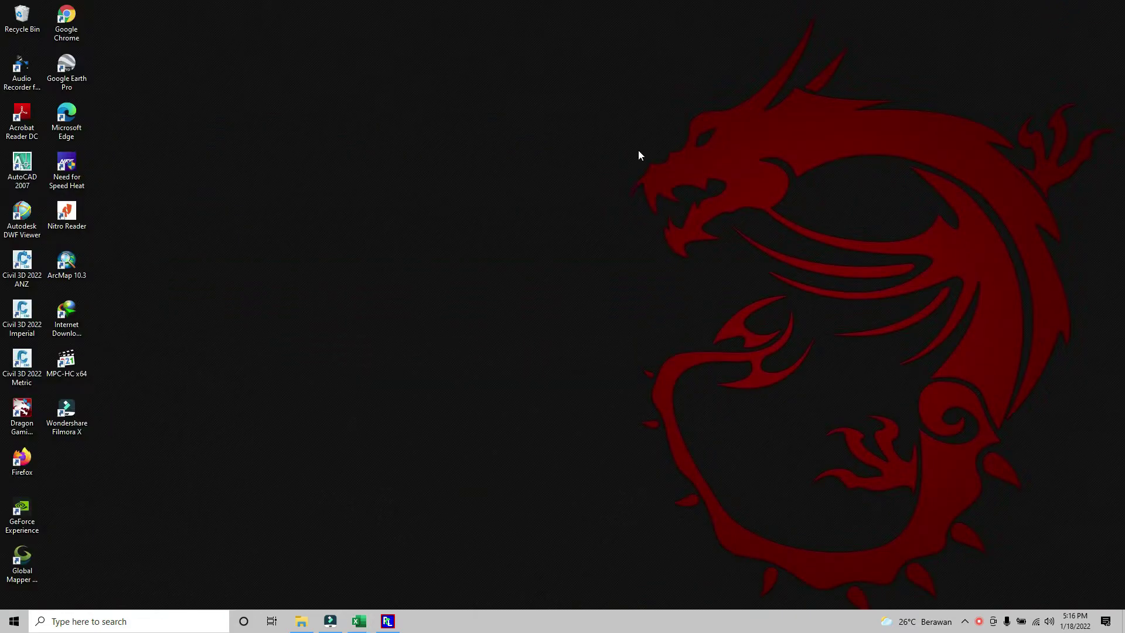
right_click(448, 210)
click(466, 242)
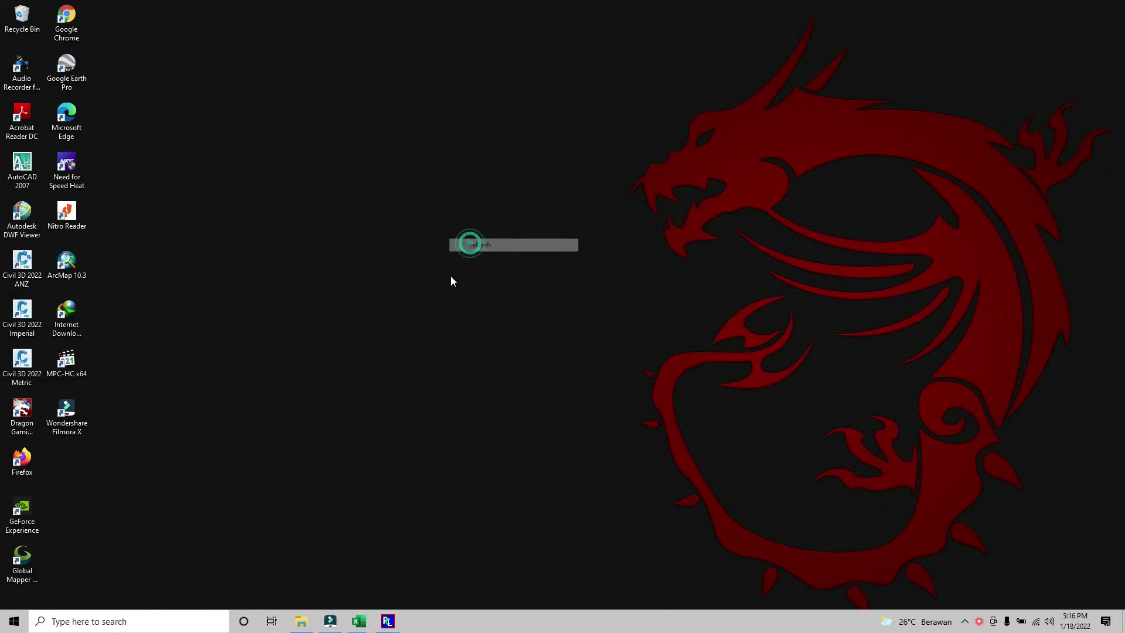
Open the Project 1 DWG drawing from the Documents folder in Civil 3D
click(301, 622)
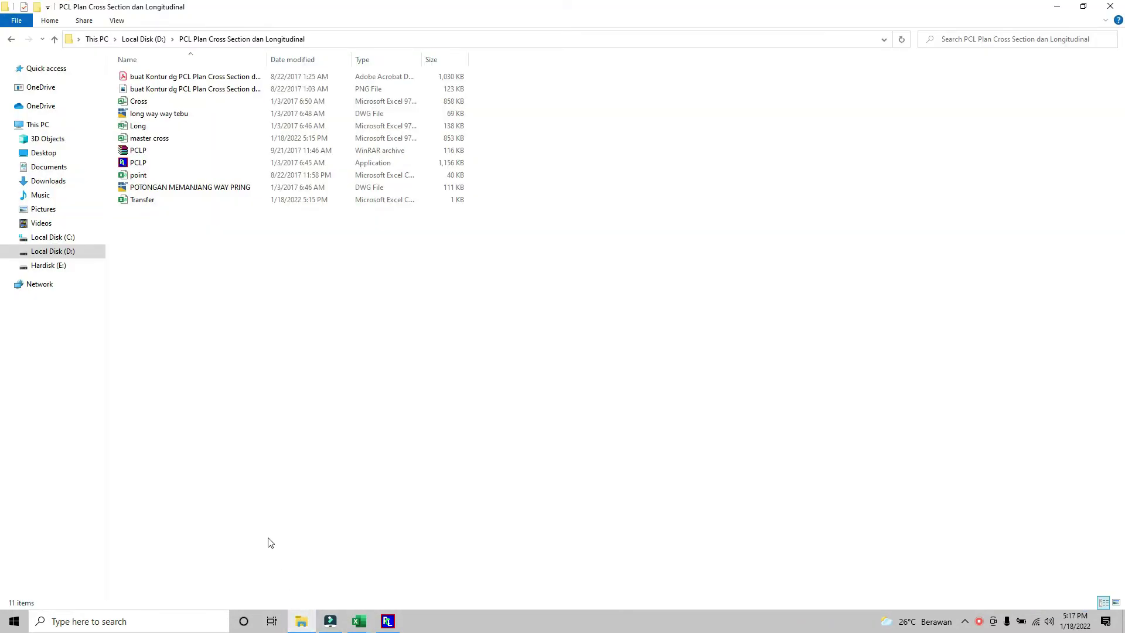
click(10, 40)
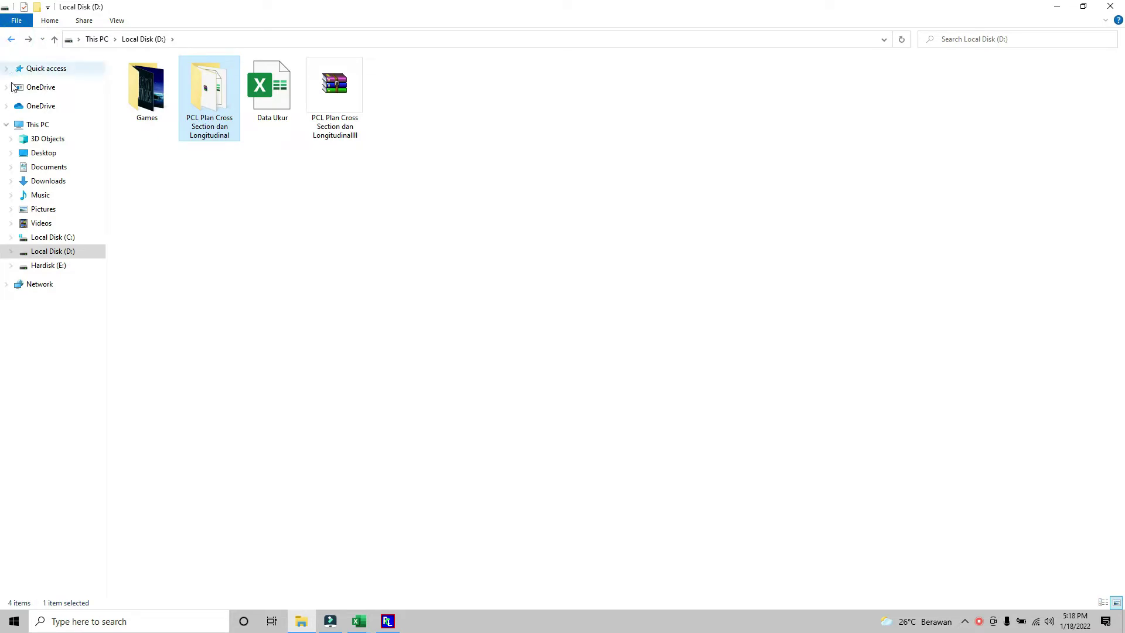
click(62, 181)
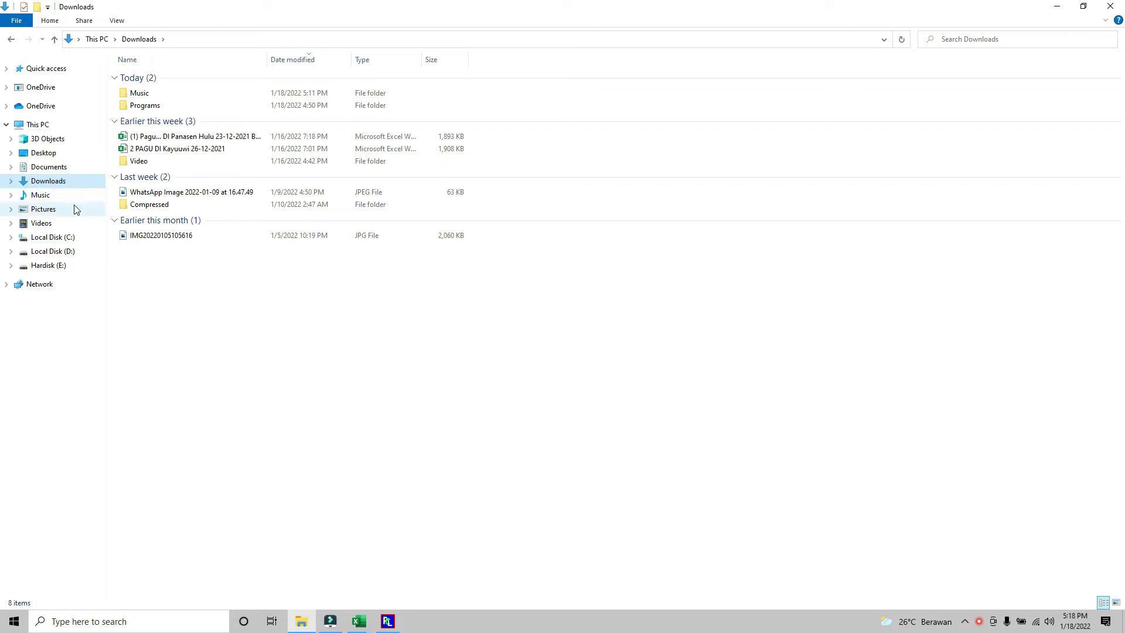
click(50, 167)
click(151, 249)
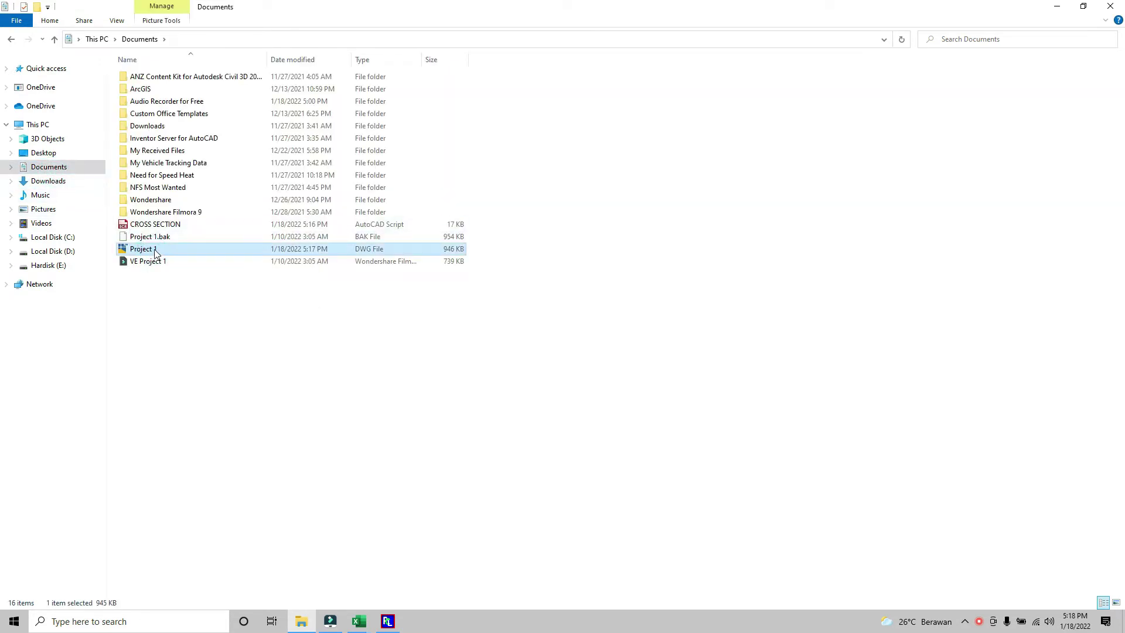
double_click(177, 251)
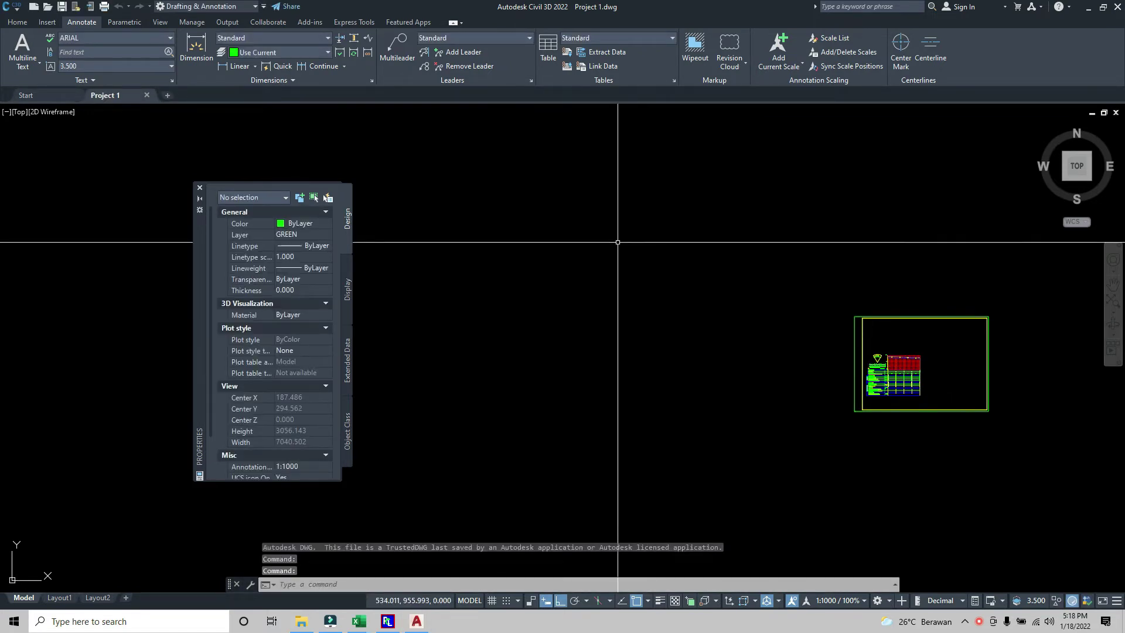
Examine the existing longitudinal profile sheet and the empty drawing area beside it
middle_drag(613, 240, 455, 216)
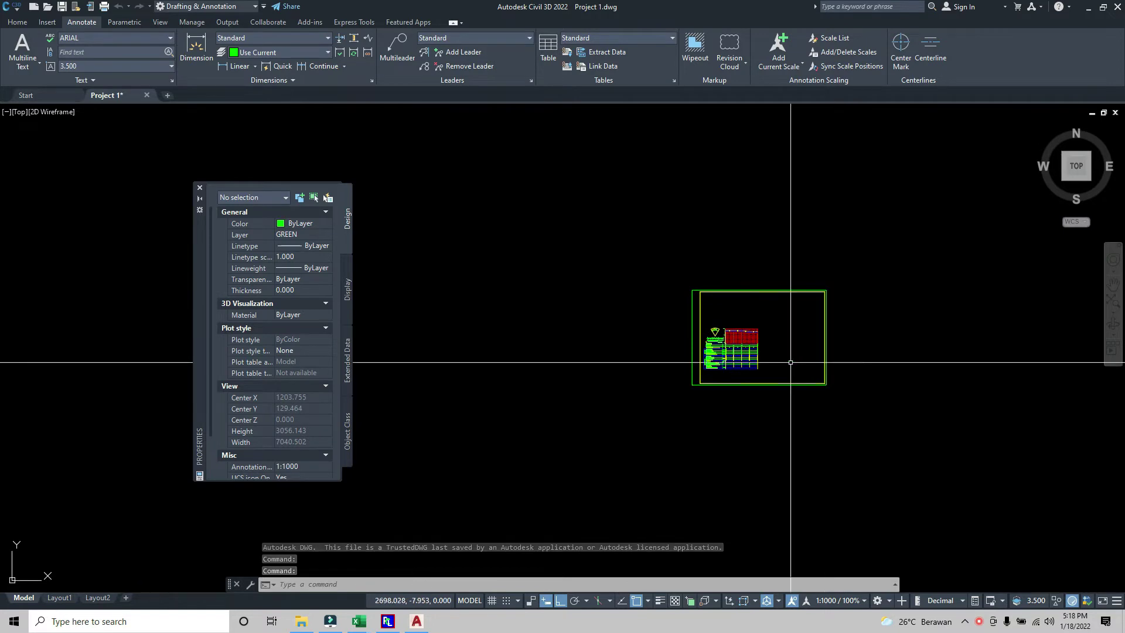
scroll(791, 362, up, 3)
scroll(749, 345, up, 3)
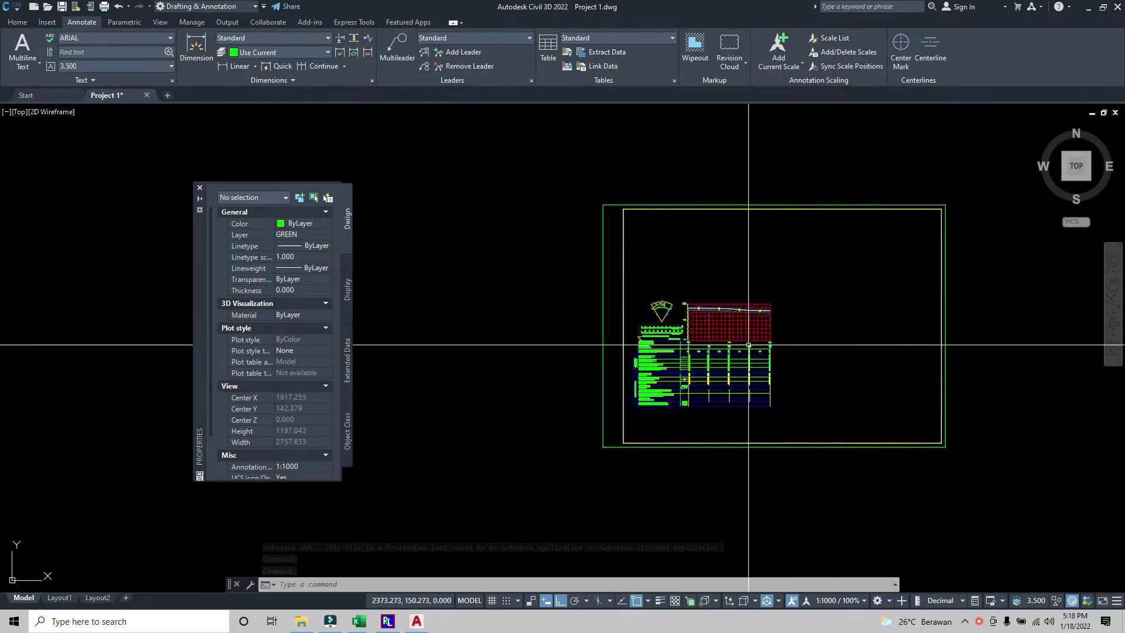
scroll(748, 346, up, 1)
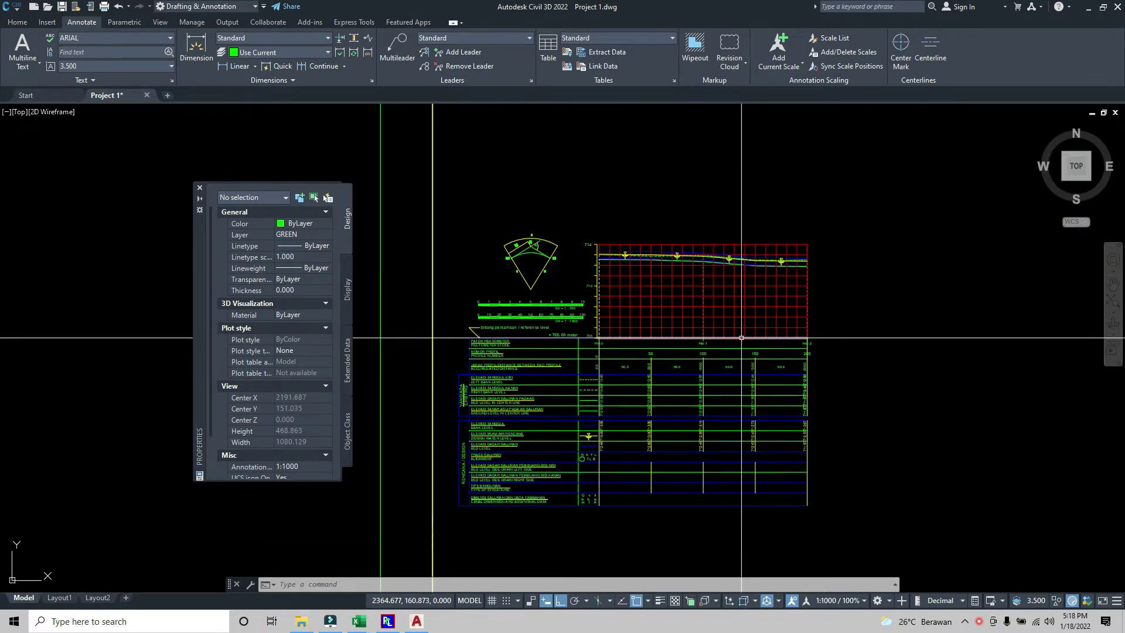
scroll(745, 345, down, 3)
middle_drag(739, 333, 826, 368)
scroll(797, 354, up, 2)
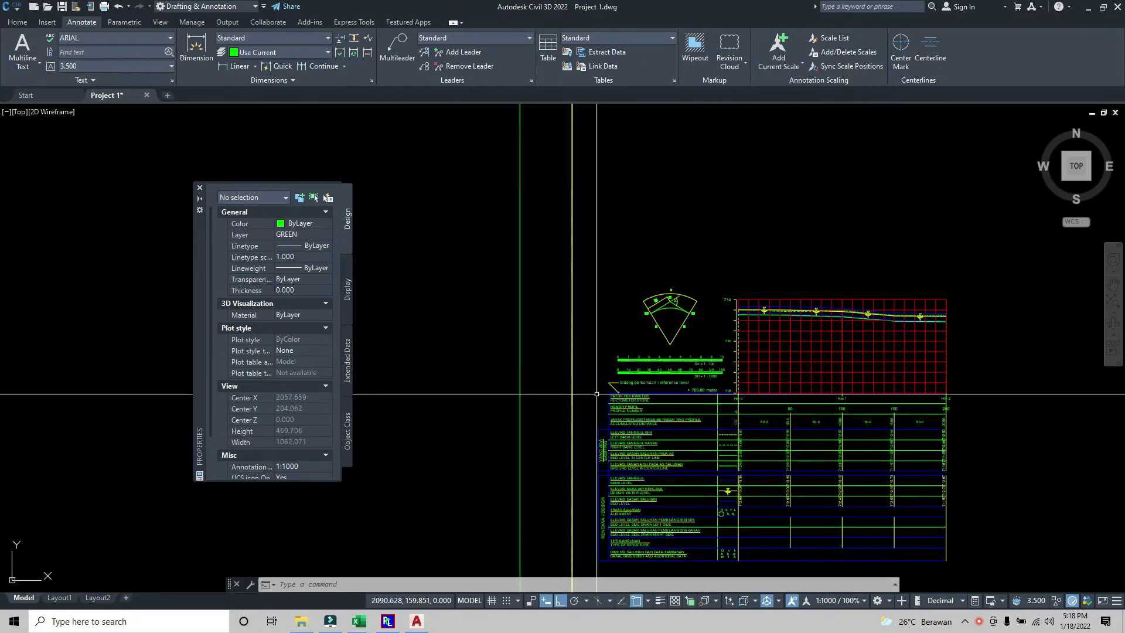
scroll(513, 392, down, 3)
middle_drag(513, 391, 927, 332)
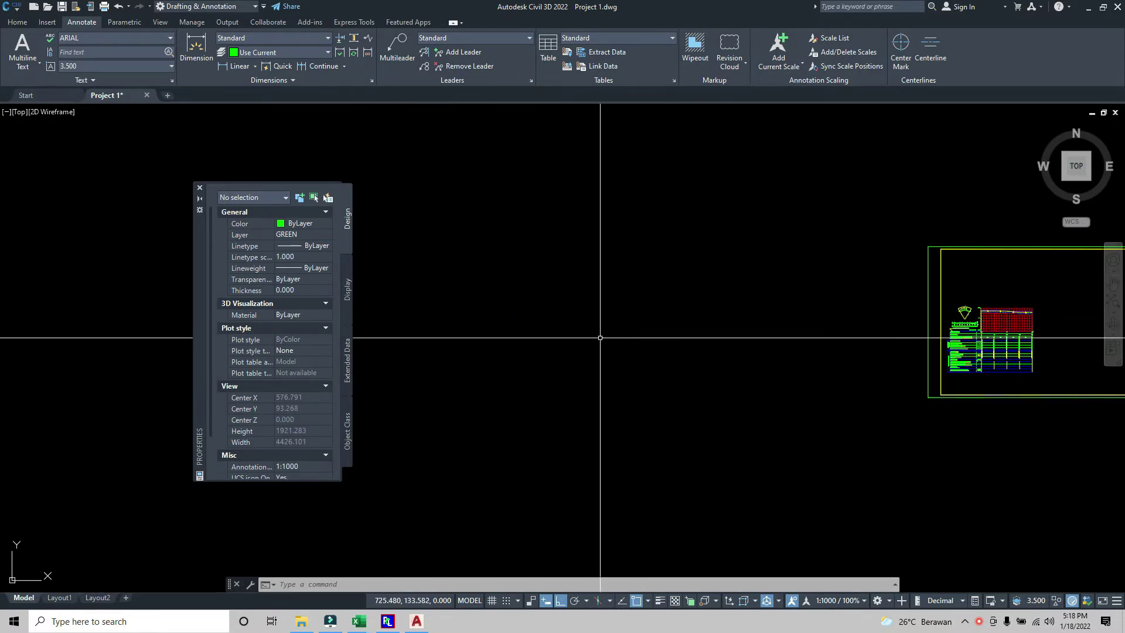
Run the CROSS SECTION script from Documents to plot the cross sections, and close the Properties palette
text(SCR)
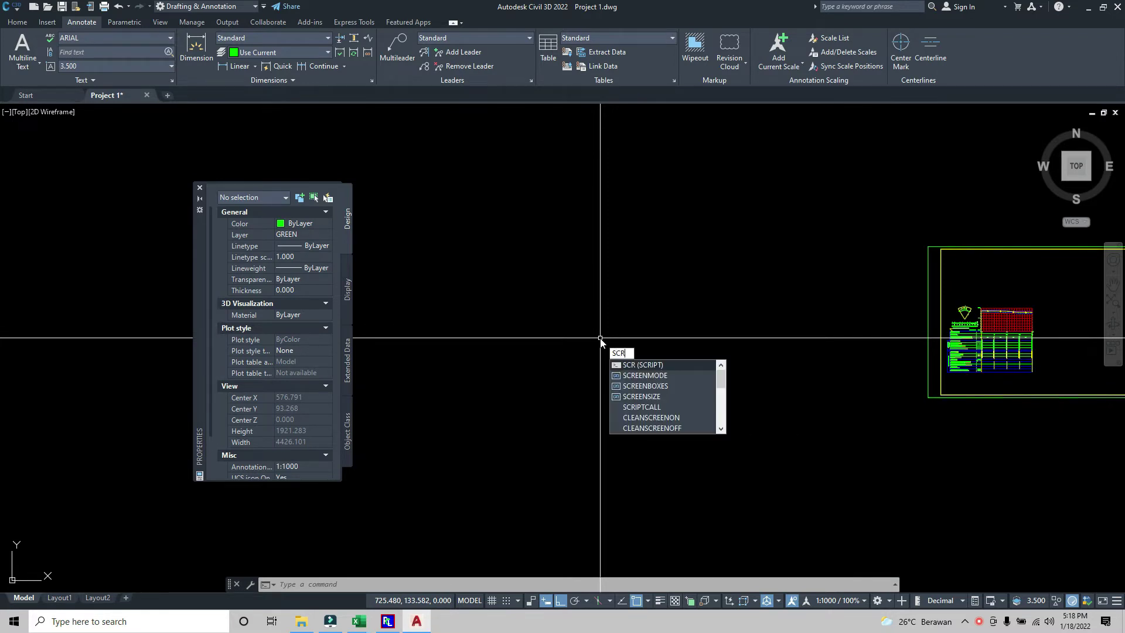
key(Return)
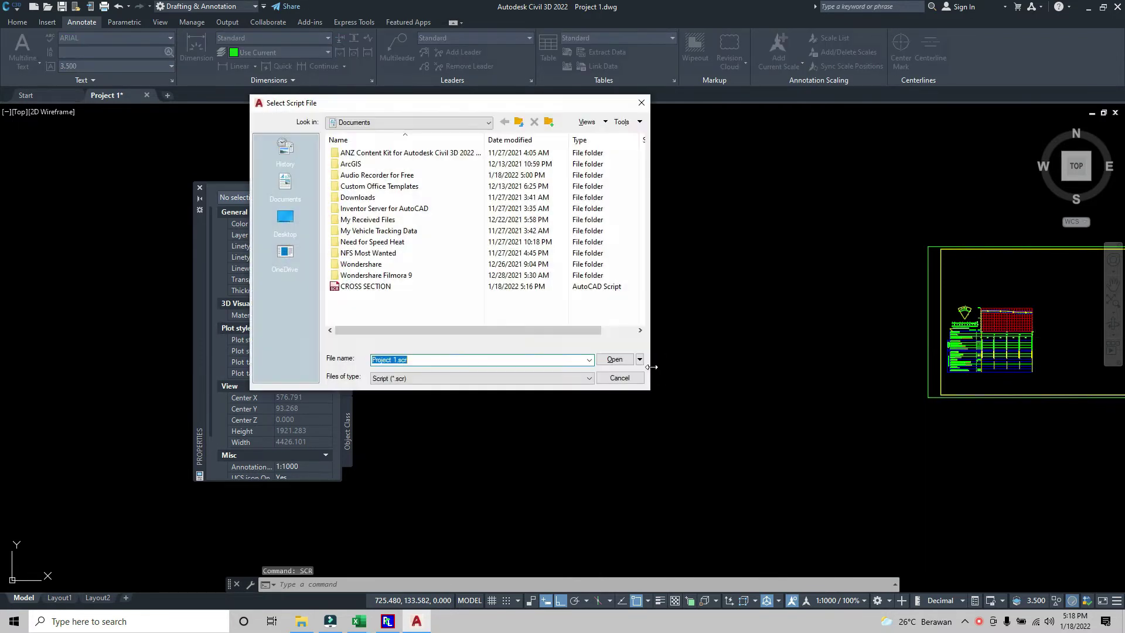
click(365, 292)
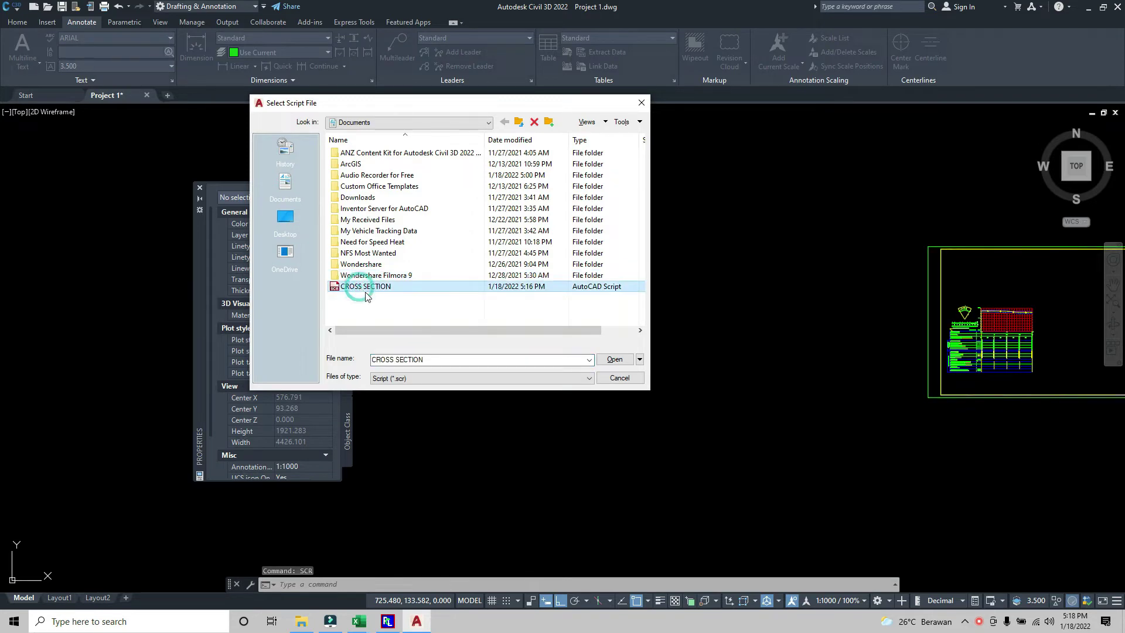
click(609, 359)
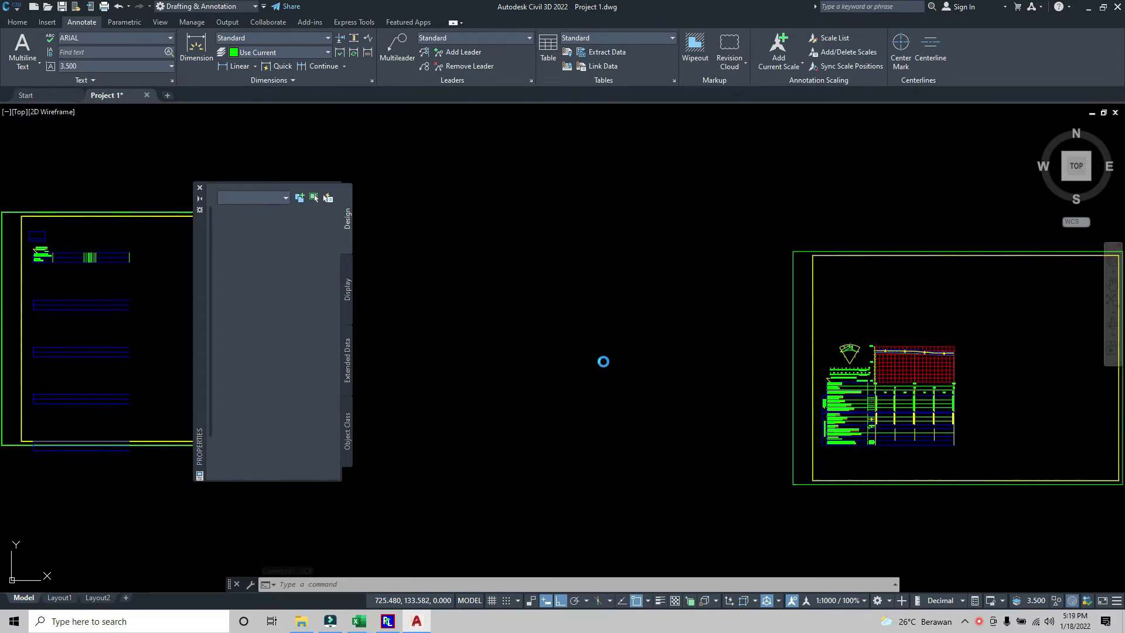
click(200, 188)
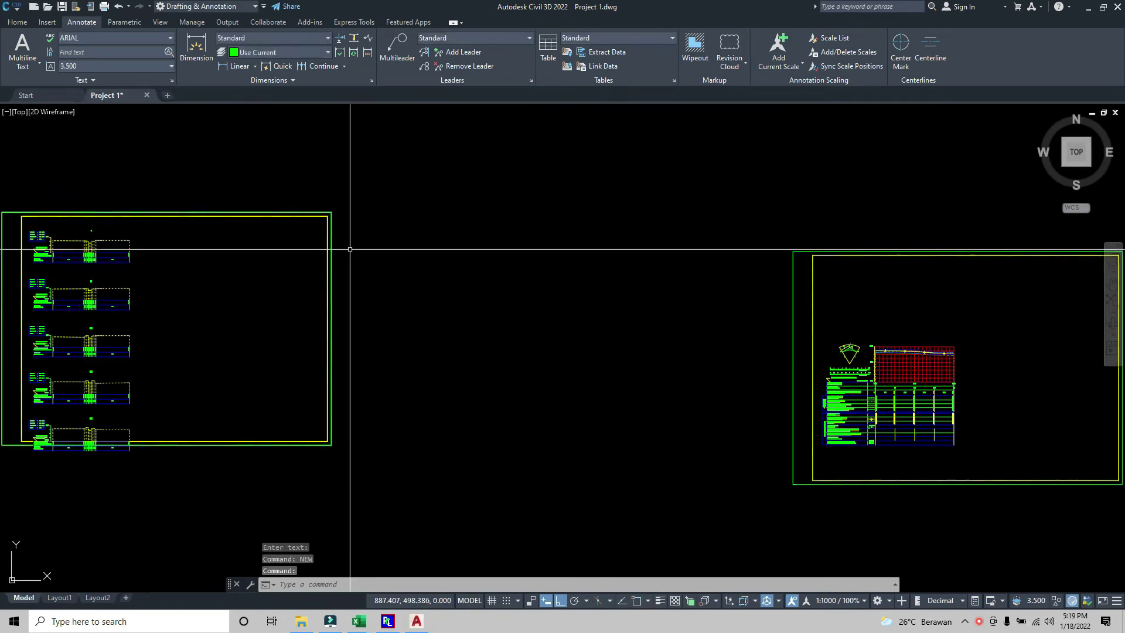
Examine the plotted cross sections, checking their station labels, ground profiles, elevations and distances within the sheet frame
middle_drag(220, 289, 613, 320)
scroll(486, 322, up, 6)
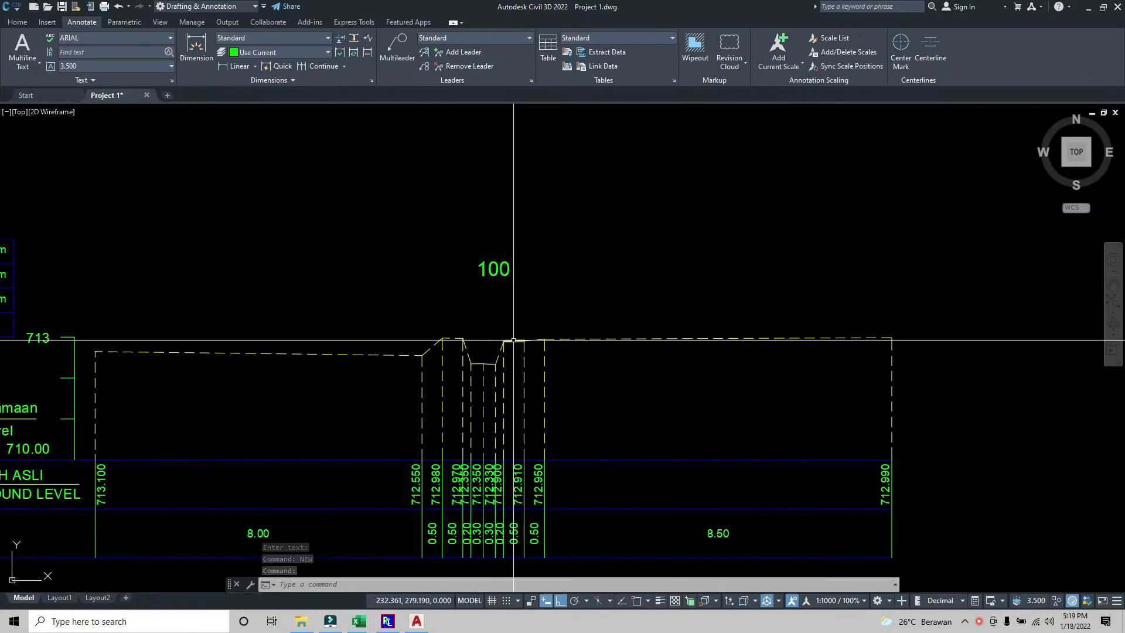
scroll(504, 305, down, 3)
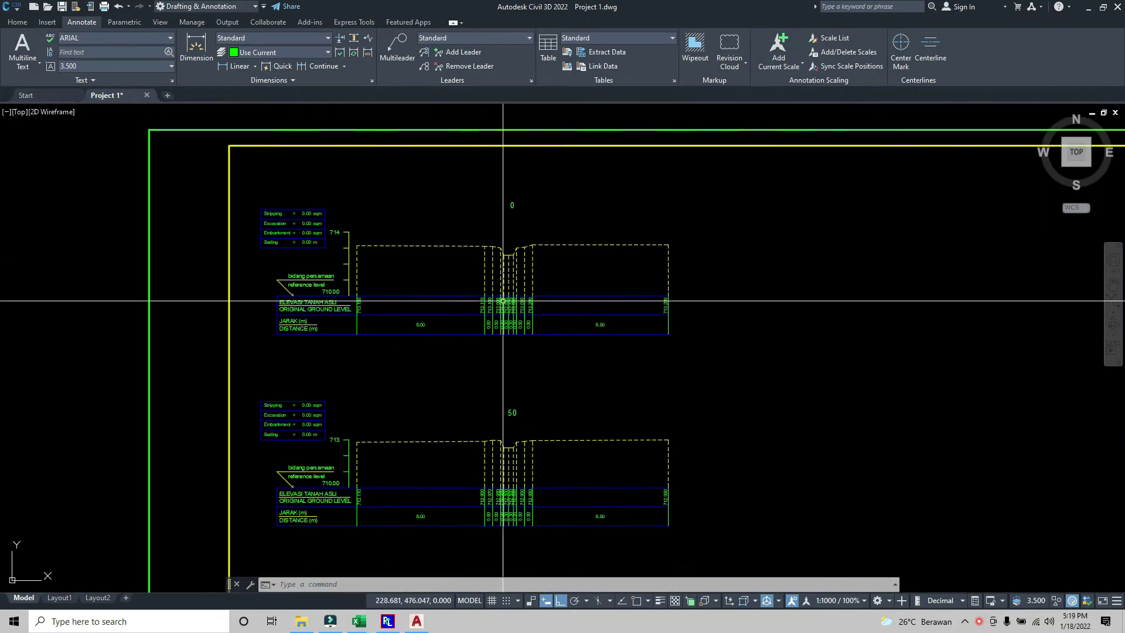
scroll(508, 308, up, 8)
scroll(508, 307, down, 8)
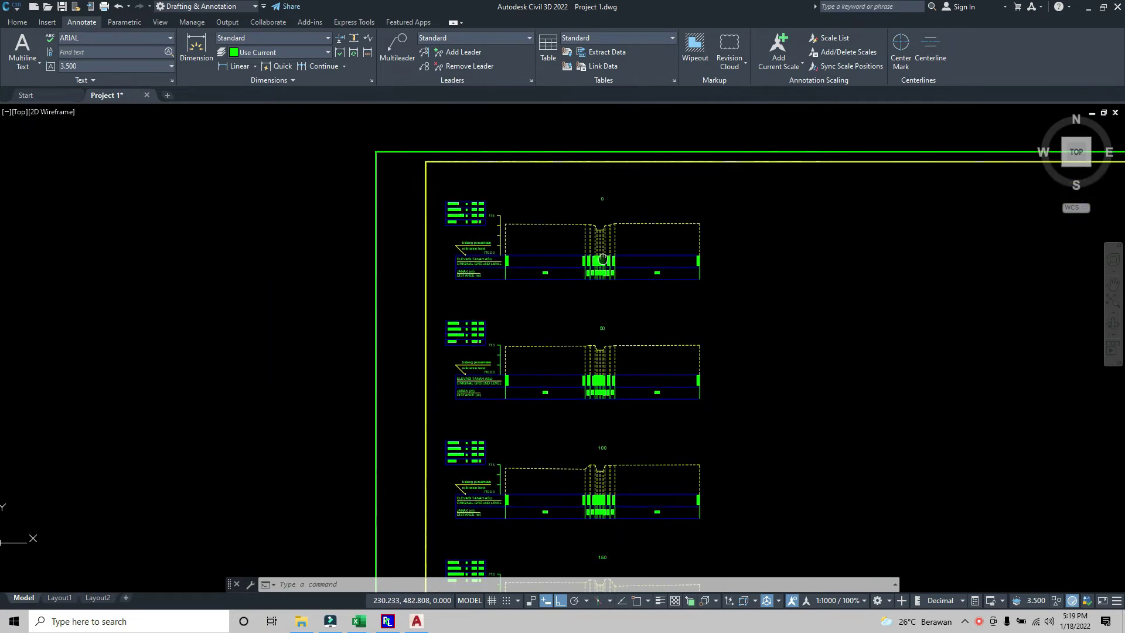
middle_drag(625, 321, 627, 223)
mouse_move(633, 296)
middle_down()
mouse_move(633, 187)
mouse_move(601, 390)
middle_up()
scroll(628, 224, down, 2)
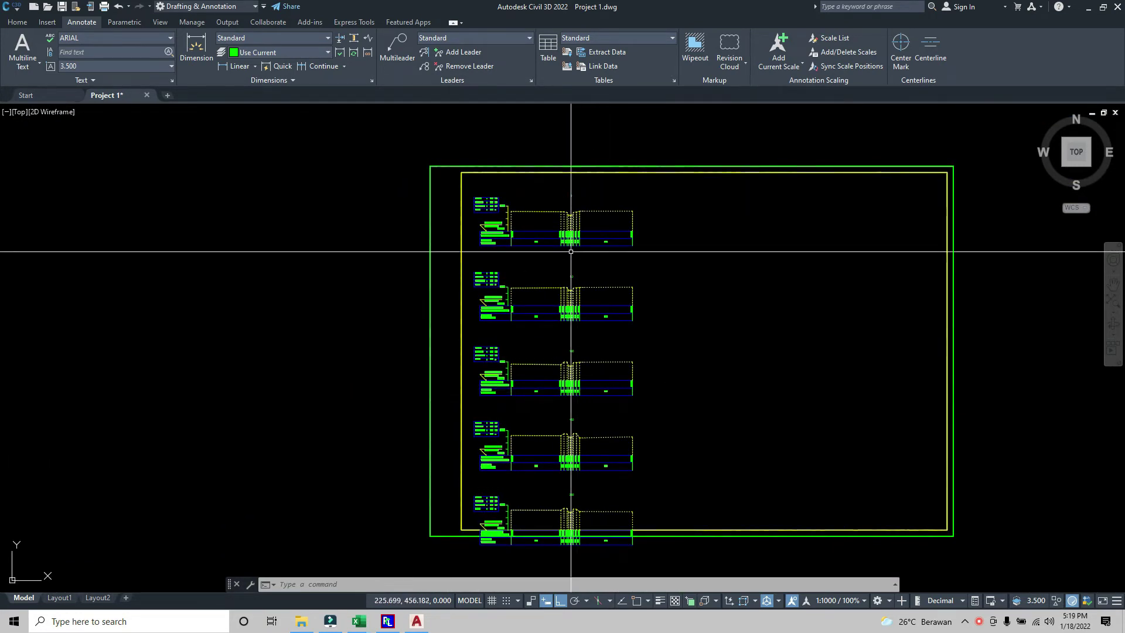
scroll(564, 248, up, 2)
scroll(565, 248, up, 2)
scroll(586, 251, up, 3)
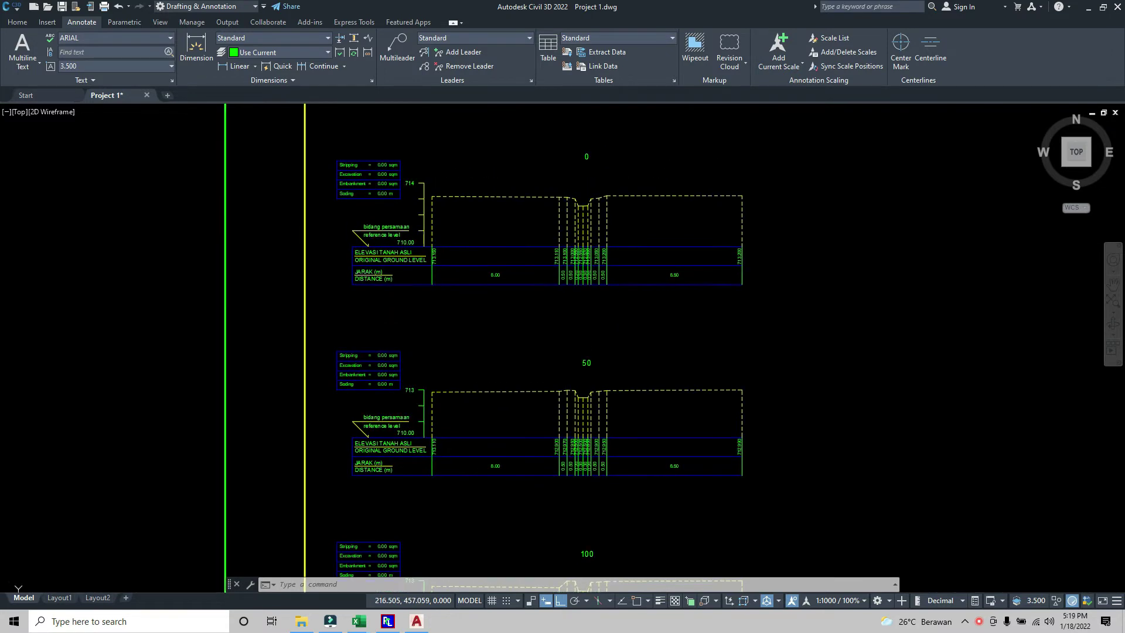
Start a linear dimension for section 0 and enable all object snap modes in the drafting settings
scroll(597, 271, up, 4)
mouse_move(598, 272)
middle_down()
mouse_move(442, 251)
mouse_move(870, 255)
middle_up()
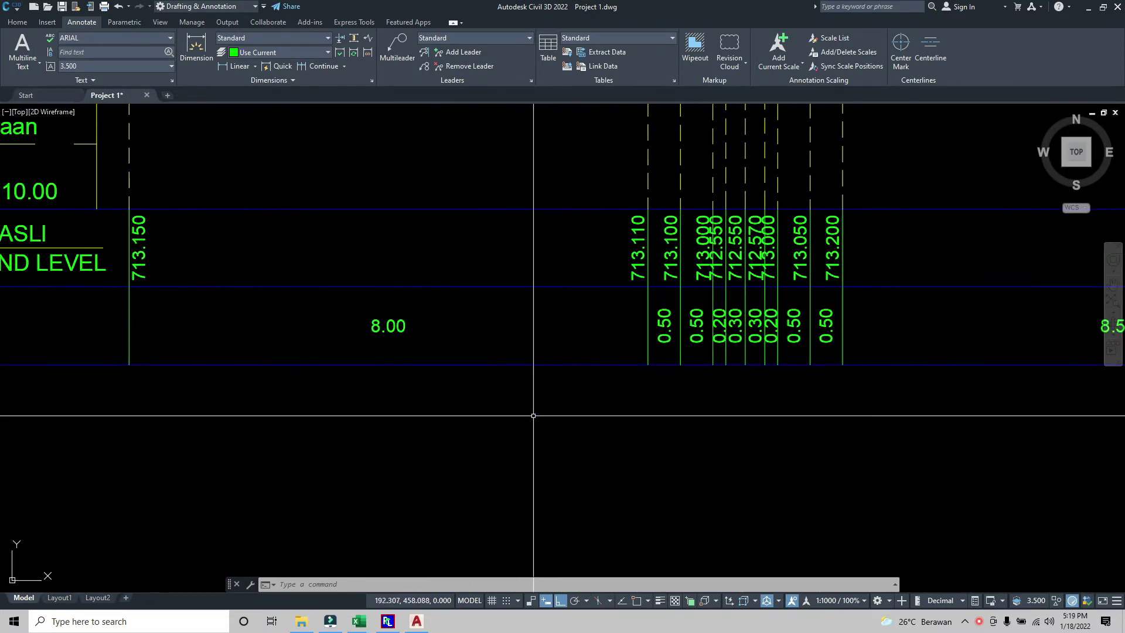
text(DLI)
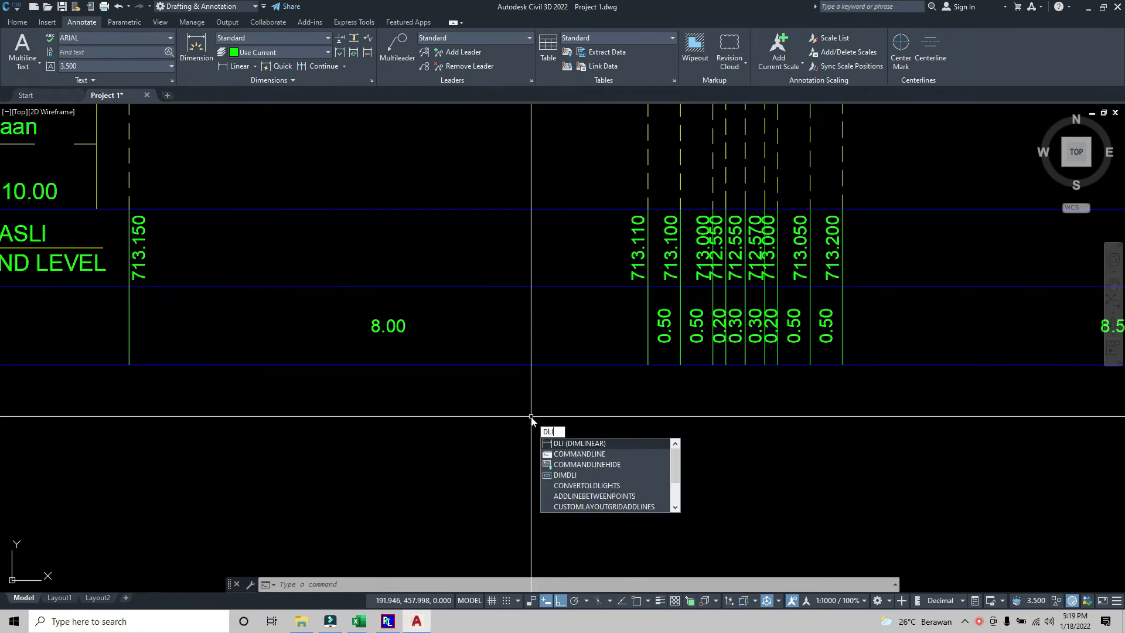
click(595, 444)
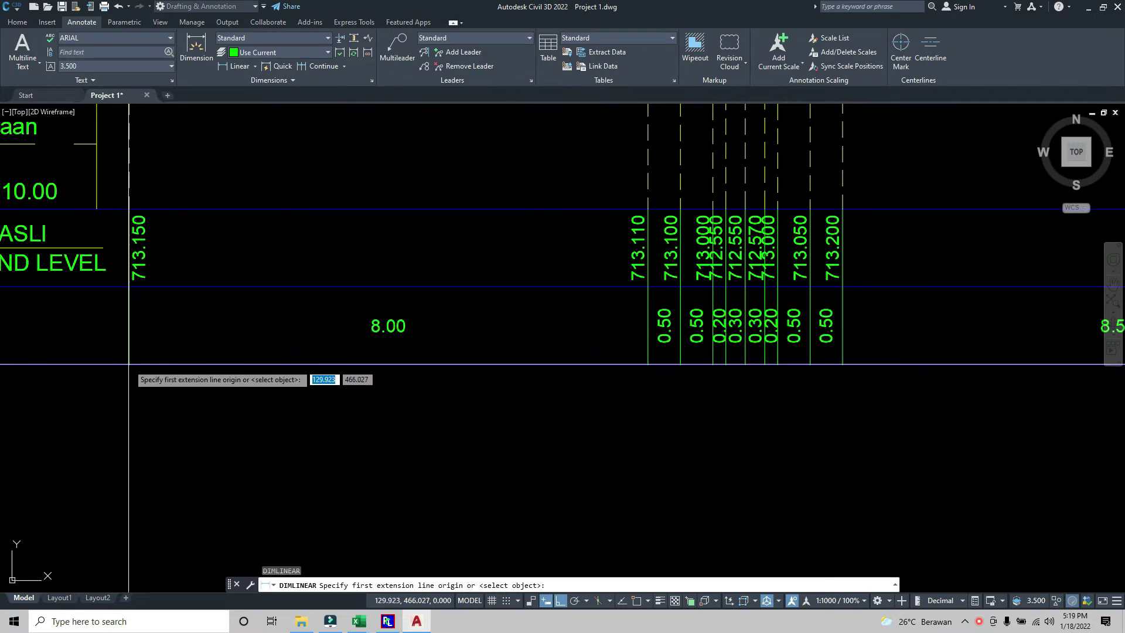
click(637, 602)
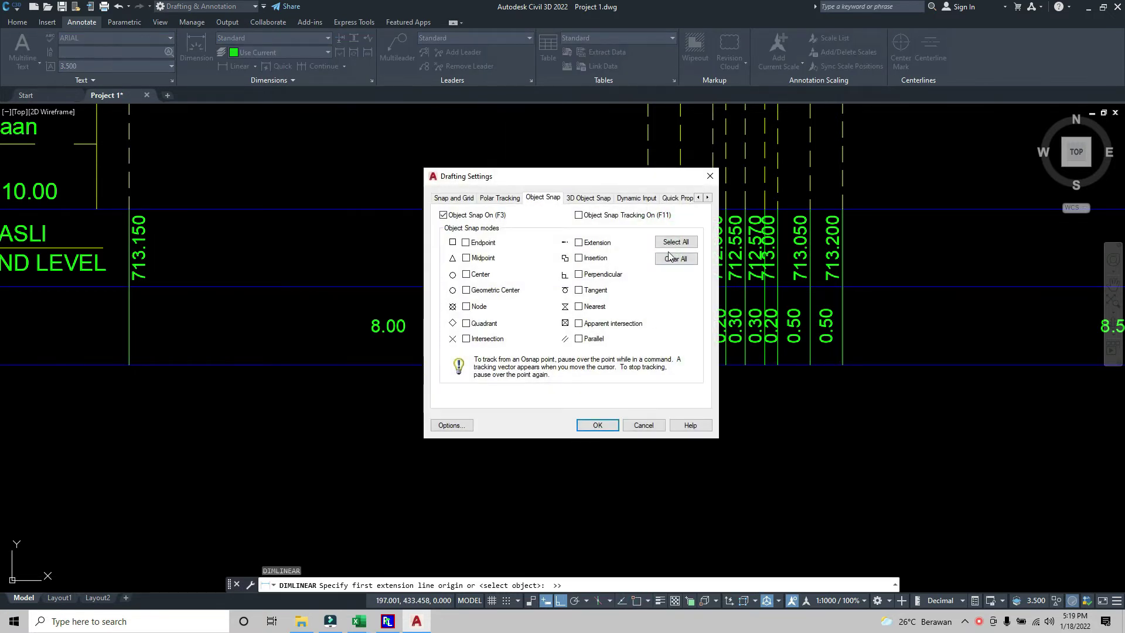
click(675, 242)
click(597, 425)
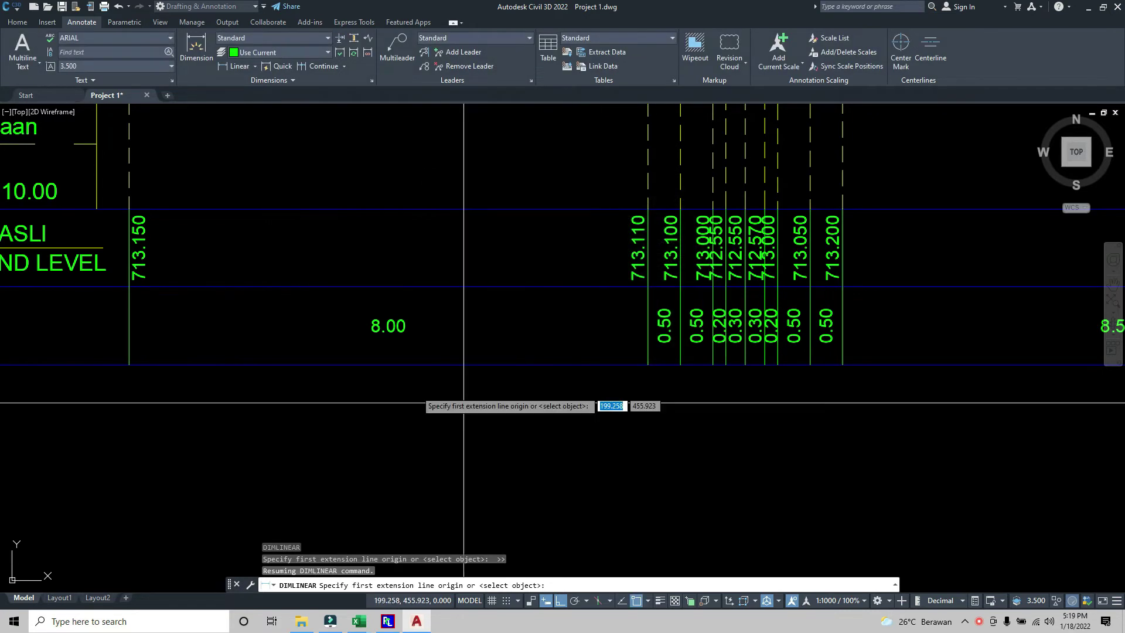
Dimension the segment labelled 8.00 below section 0's distance row and compare the dimension text with the label
click(129, 364)
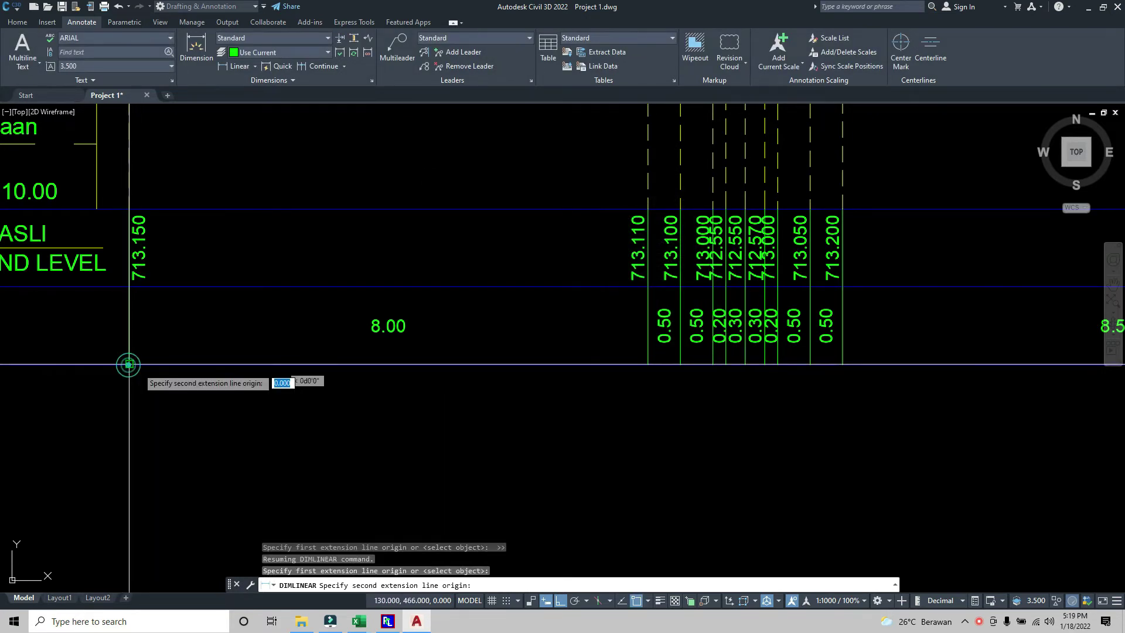
click(648, 364)
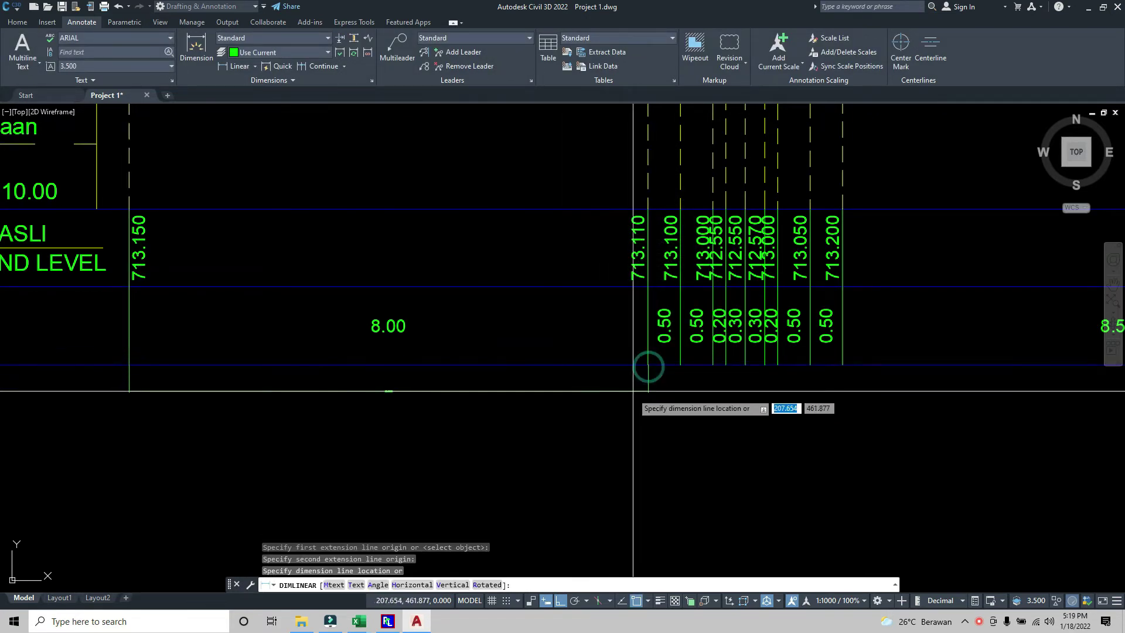
click(630, 397)
scroll(389, 402, up, 10)
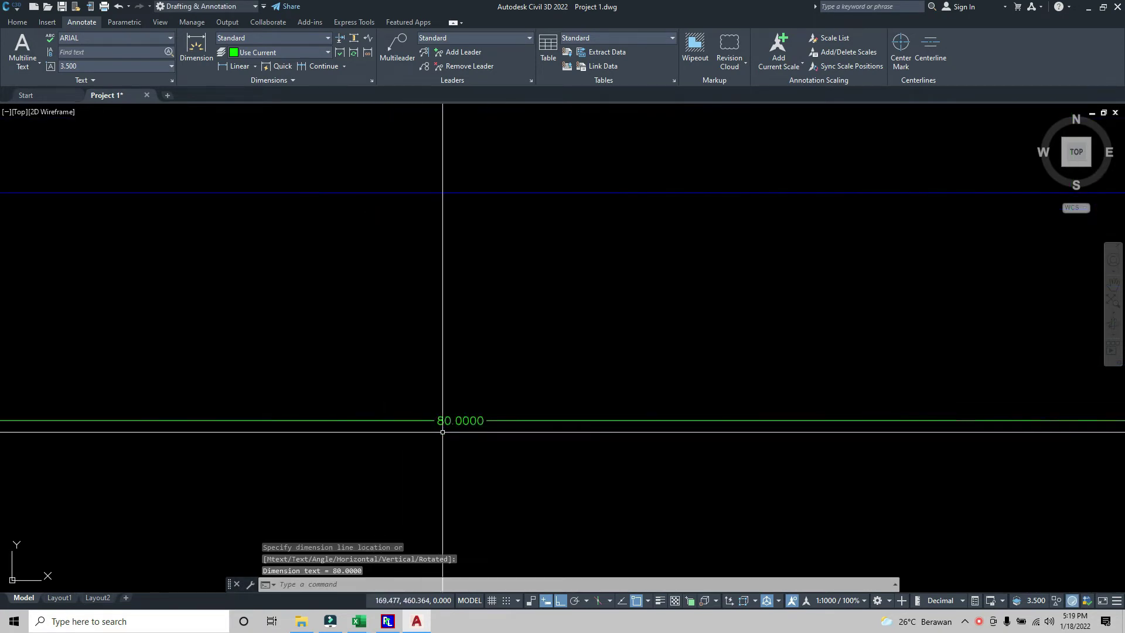
scroll(442, 431, up, 10)
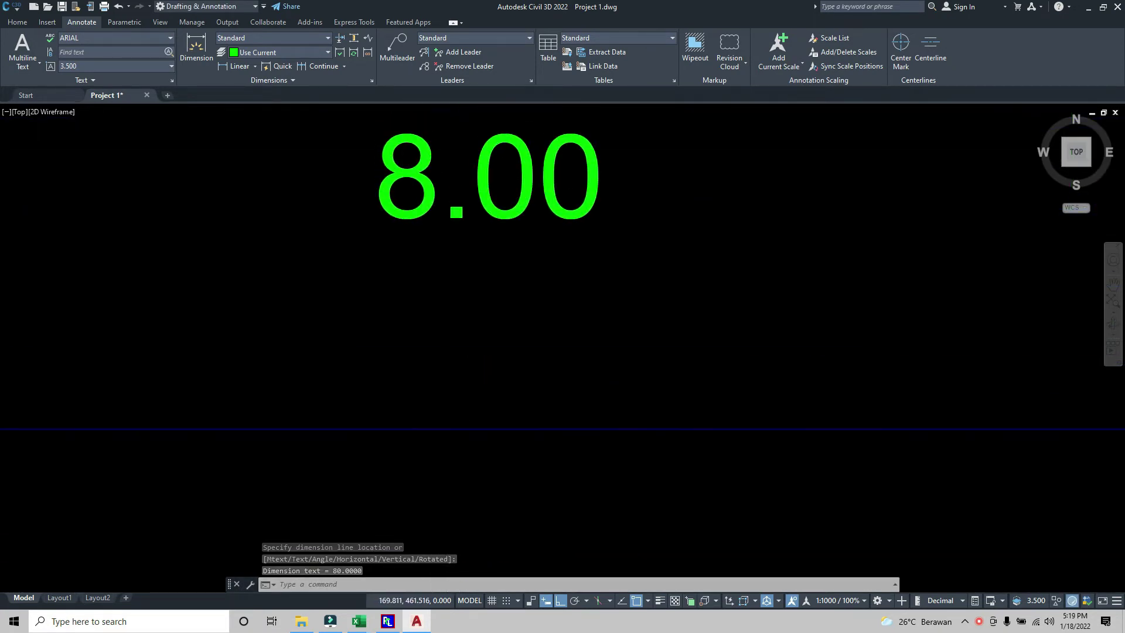
scroll(509, 288, down, 4)
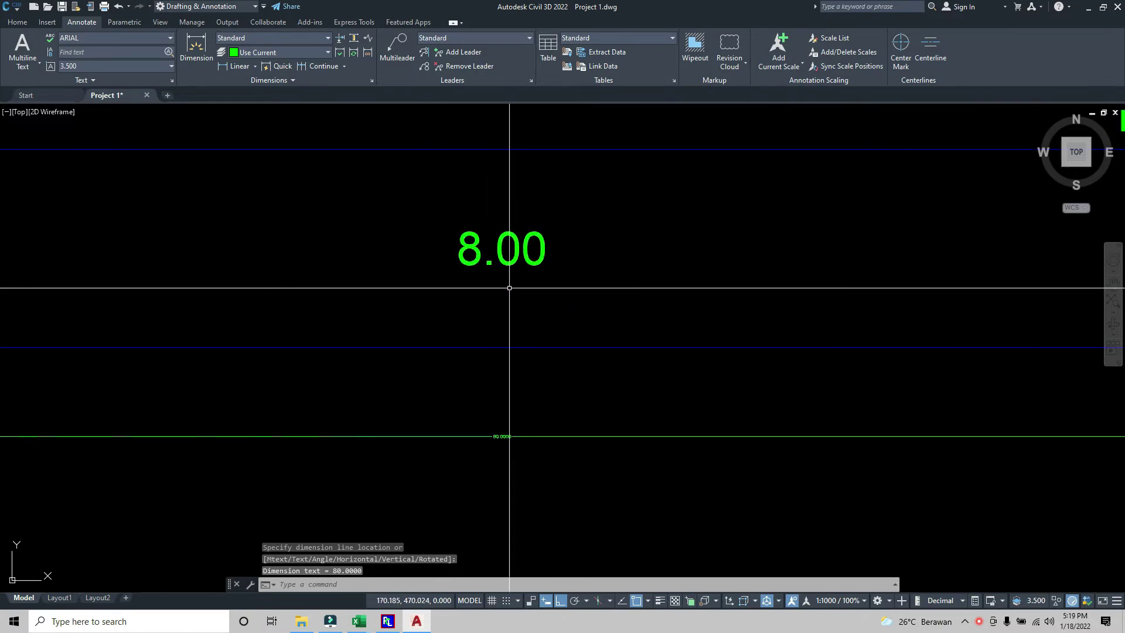
scroll(510, 288, down, 15)
middle_drag(499, 312, 503, 278)
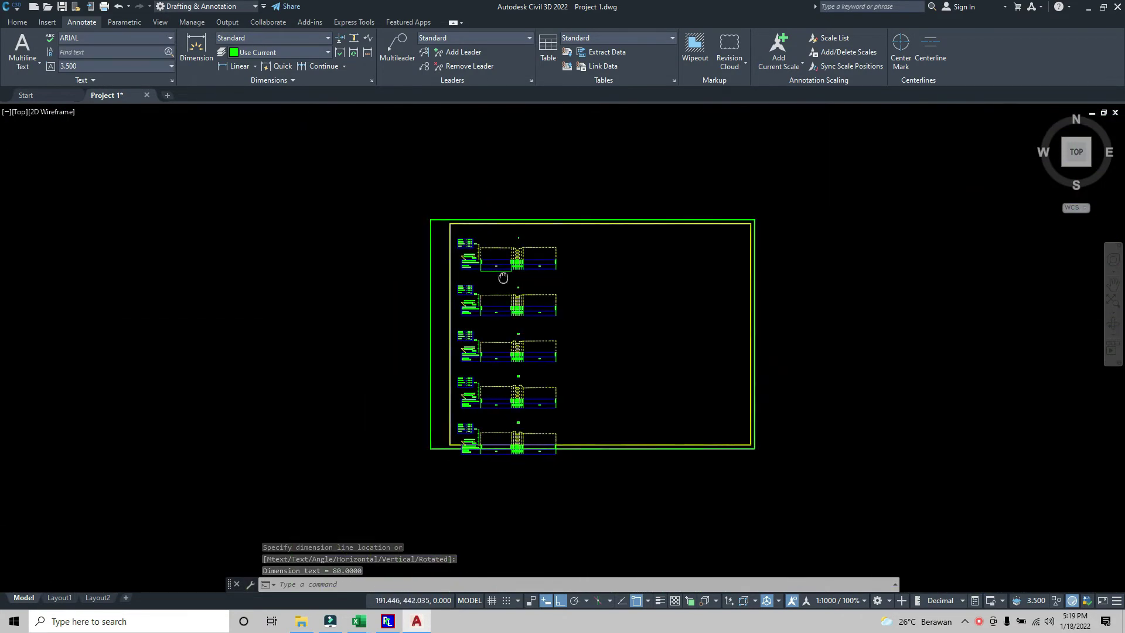
Scale the sheet frame with all its cross sections and the dimension by a factor of 0.1
click(803, 488)
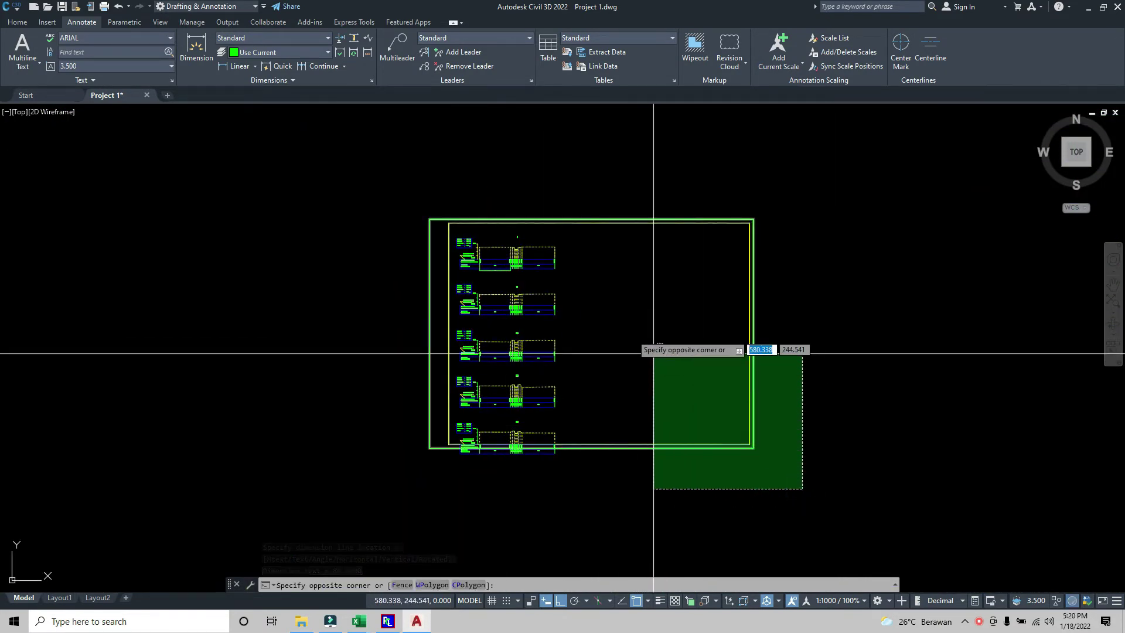
click(402, 185)
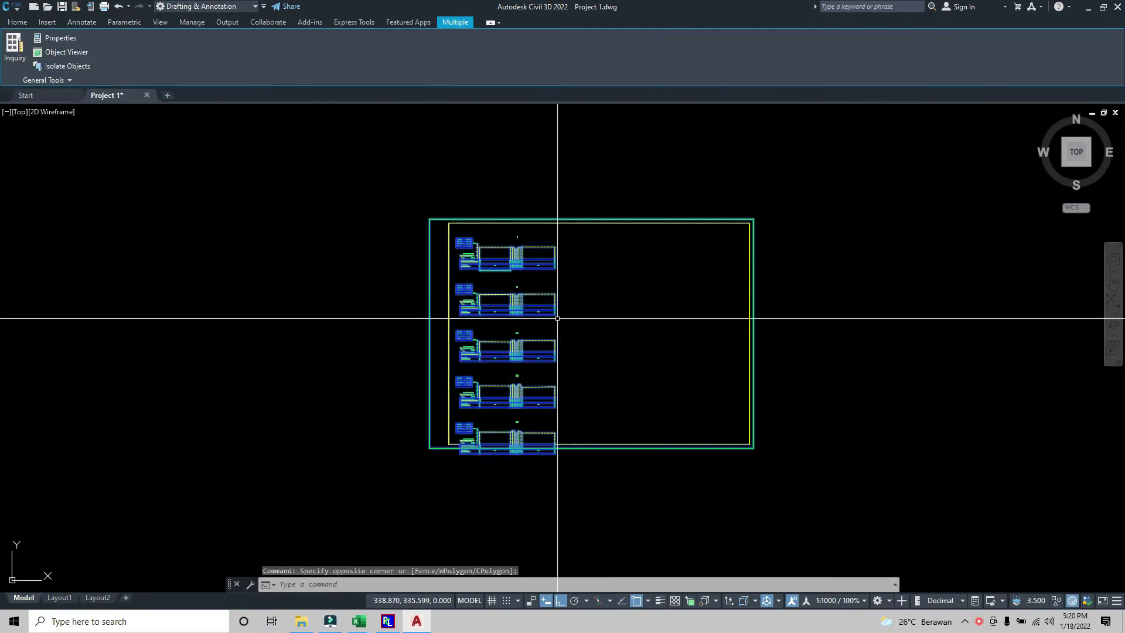
scroll(557, 318, up, 2)
text(s)
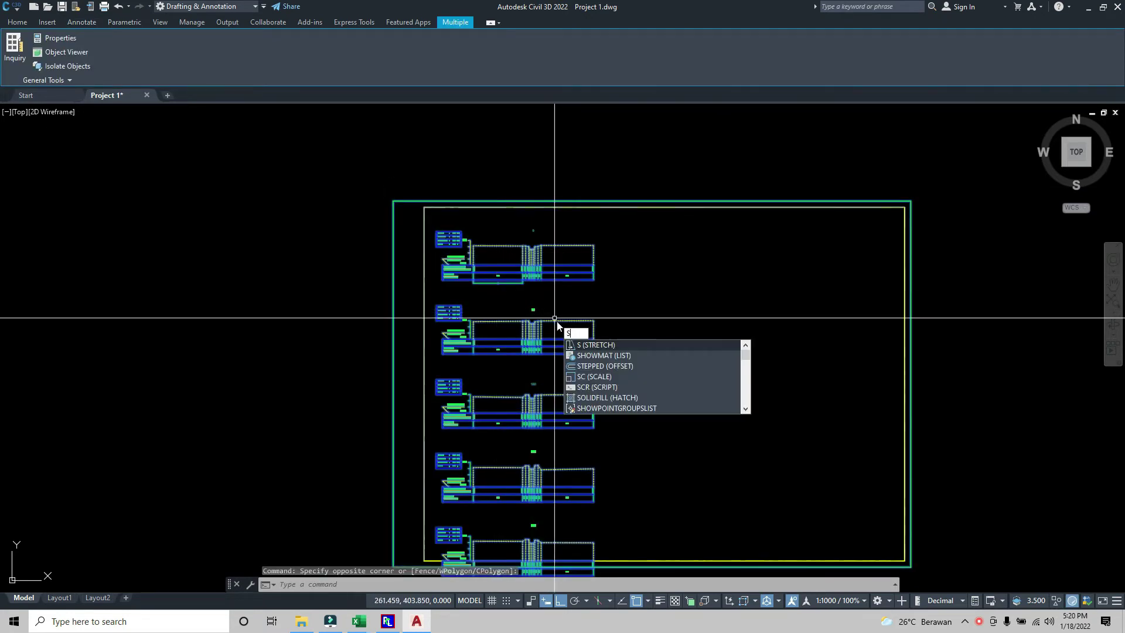
click(598, 345)
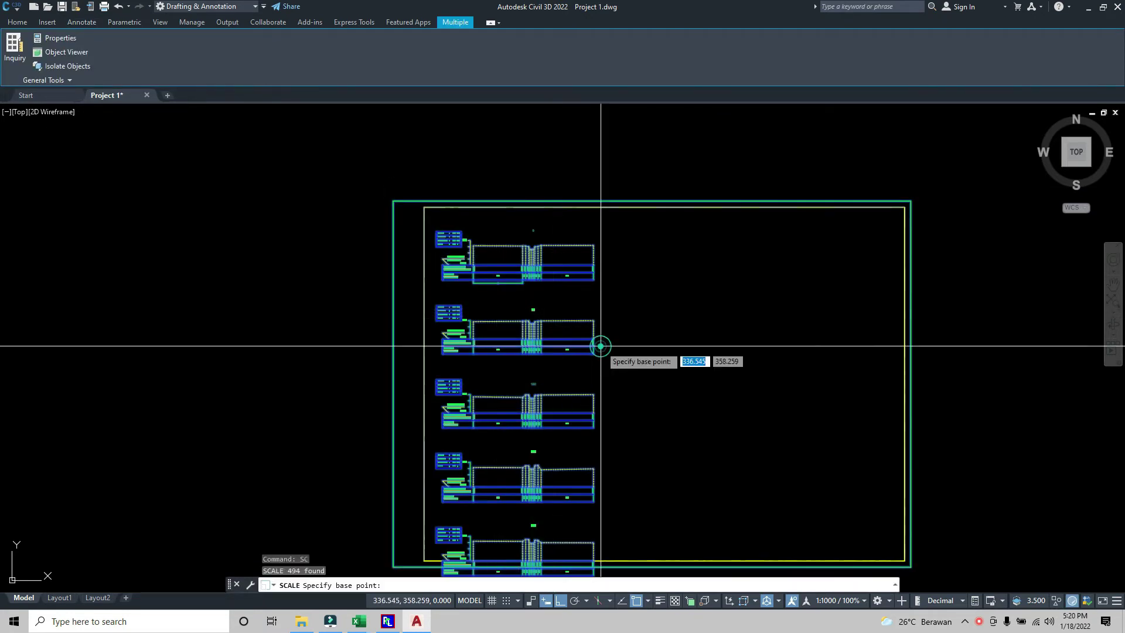
click(672, 396)
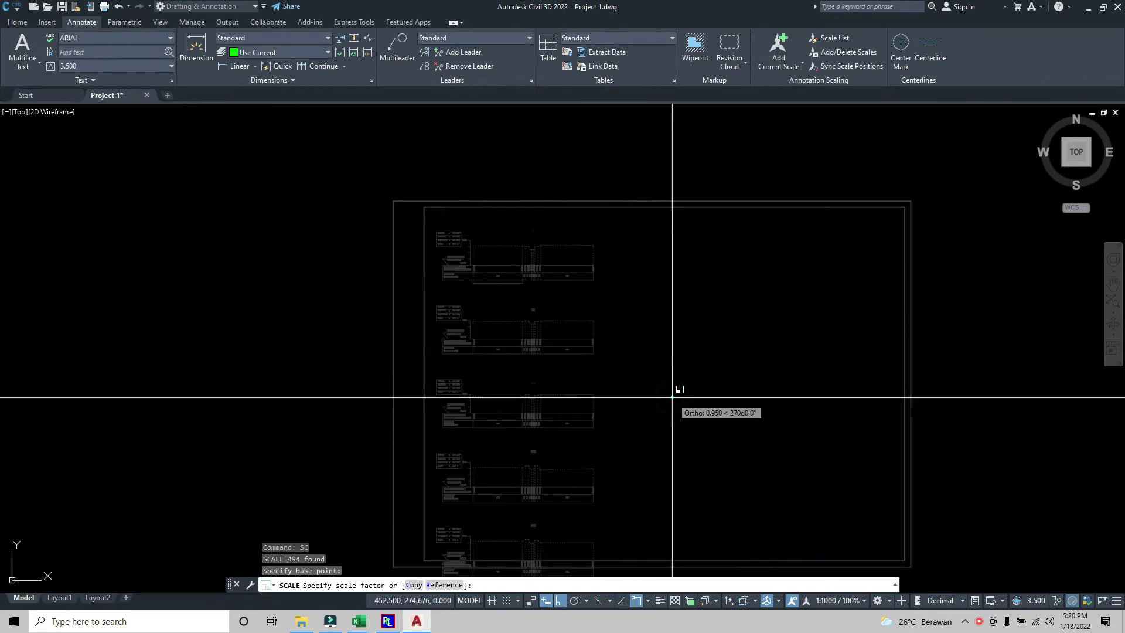
text(0)
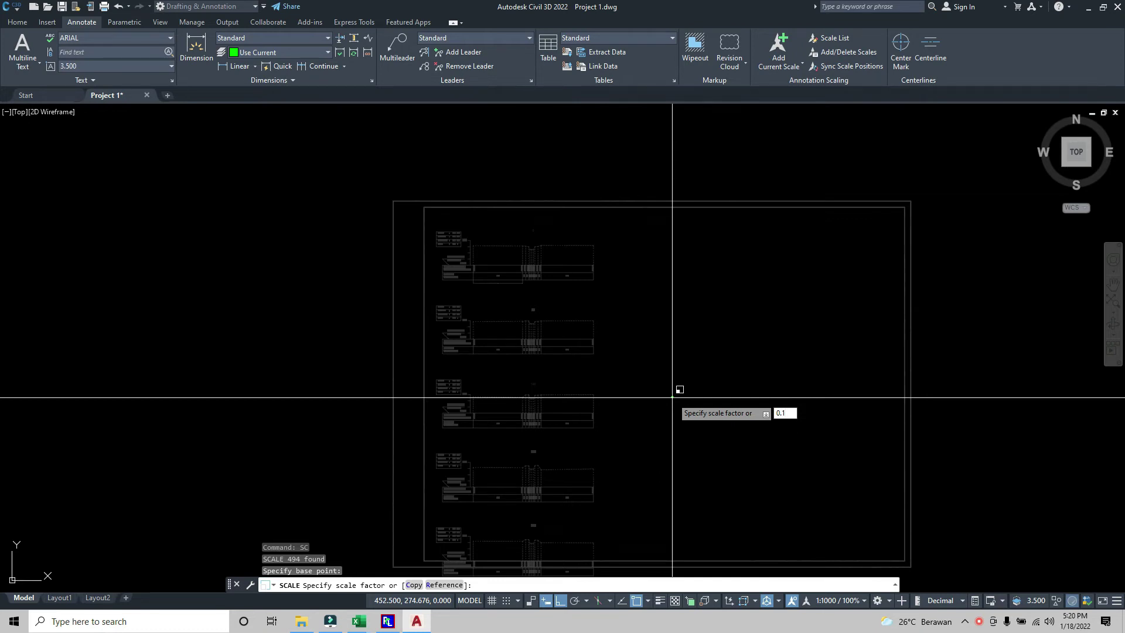
text(.1)
key(Return)
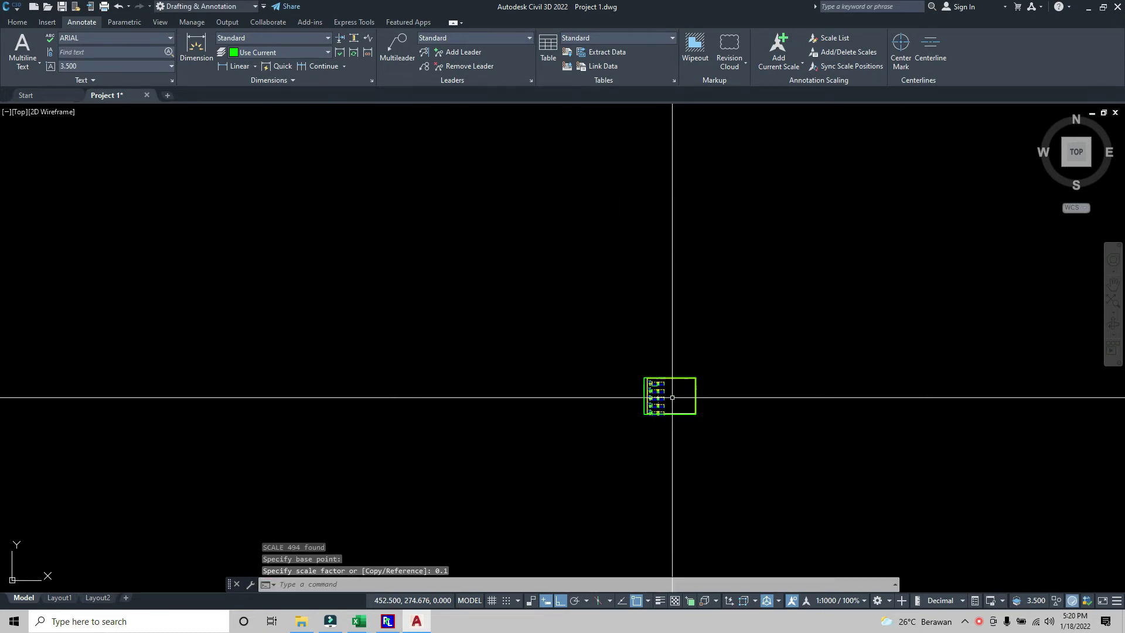
Compare the linear dimension under section 0 with the 8.00 distance label above it
scroll(672, 398, up, 10)
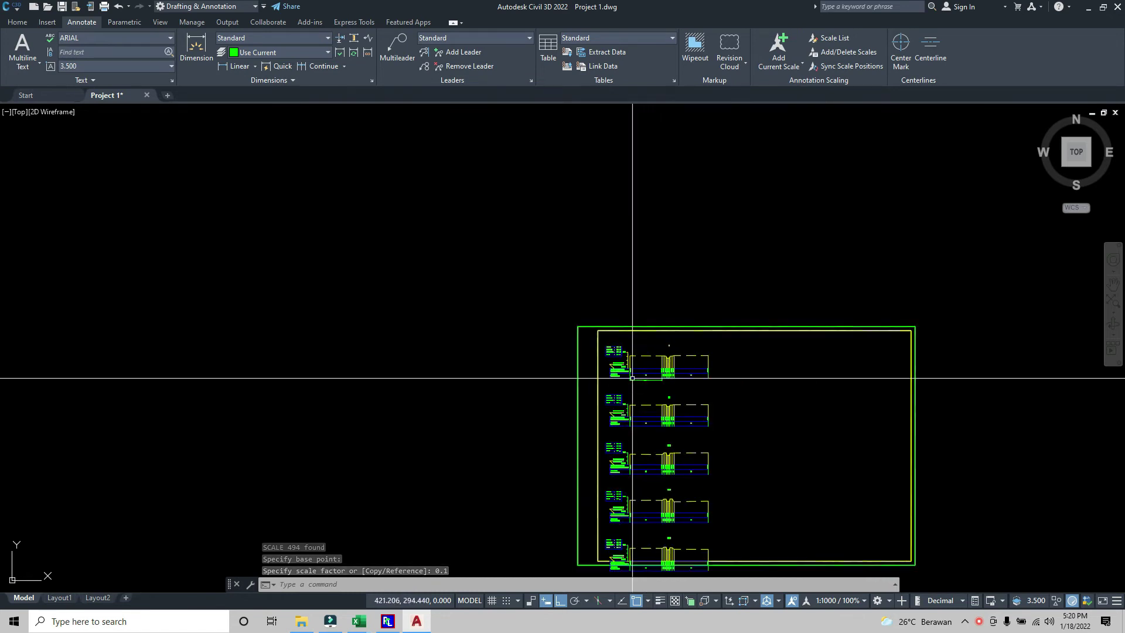
scroll(622, 377, up, 8)
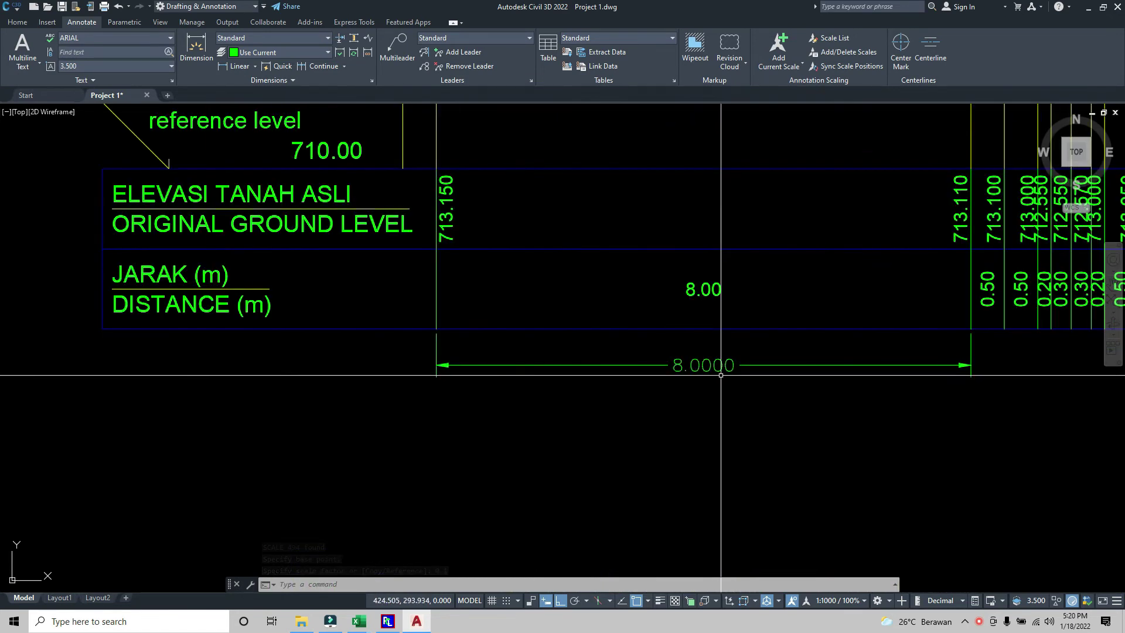
click(716, 367)
click(593, 352)
click(684, 302)
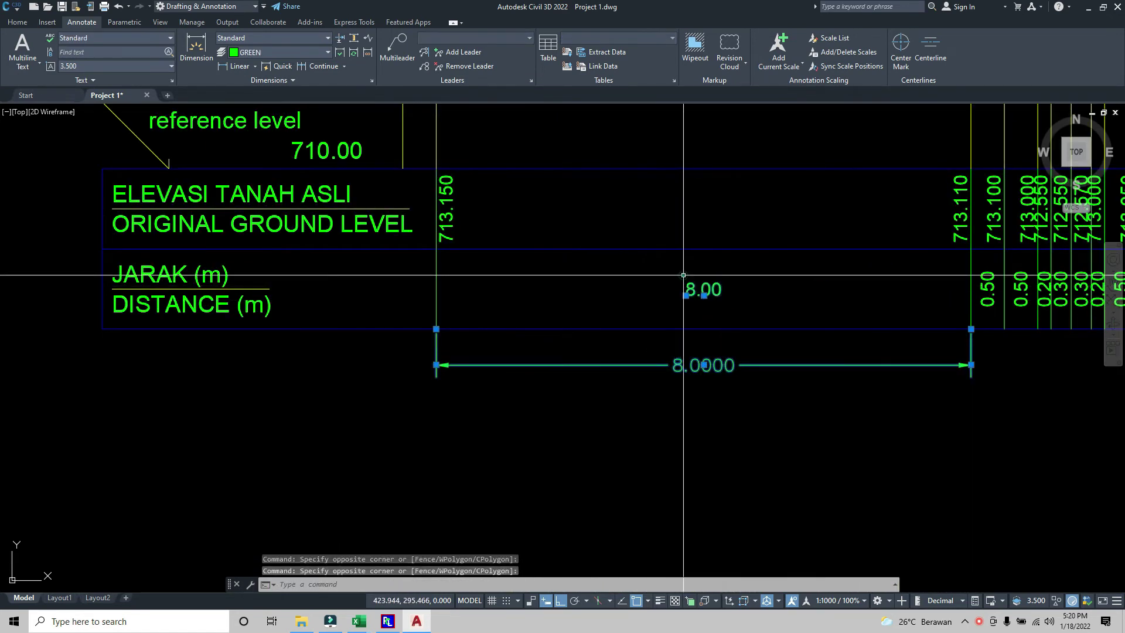
click(708, 329)
key(Escape)
Erase the linear dimension below section 0's distance row
click(703, 353)
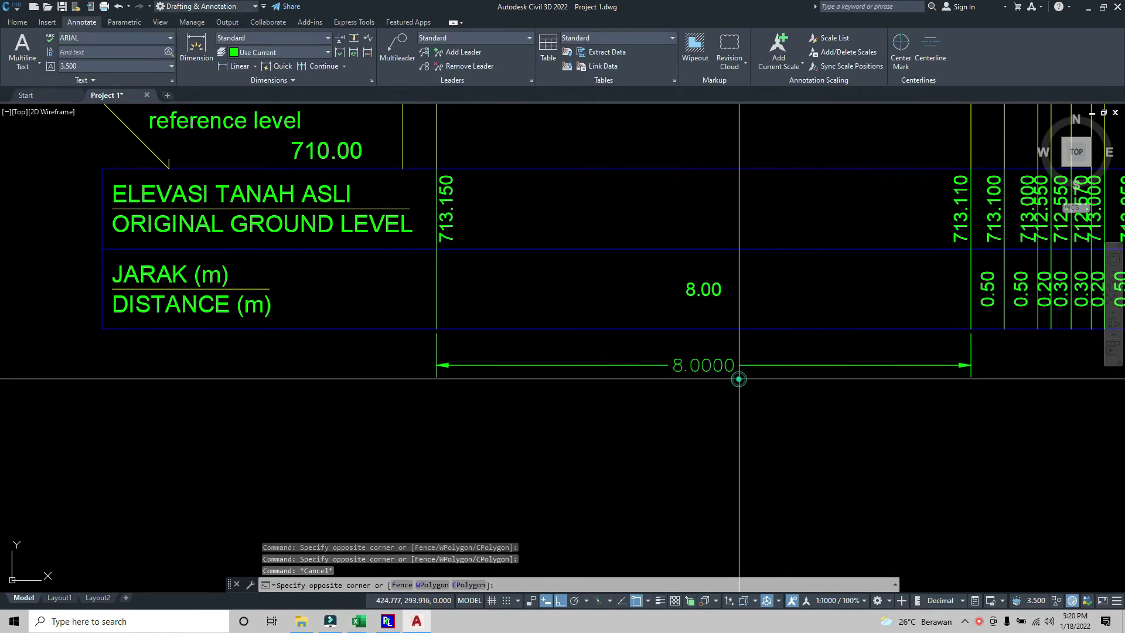
click(703, 353)
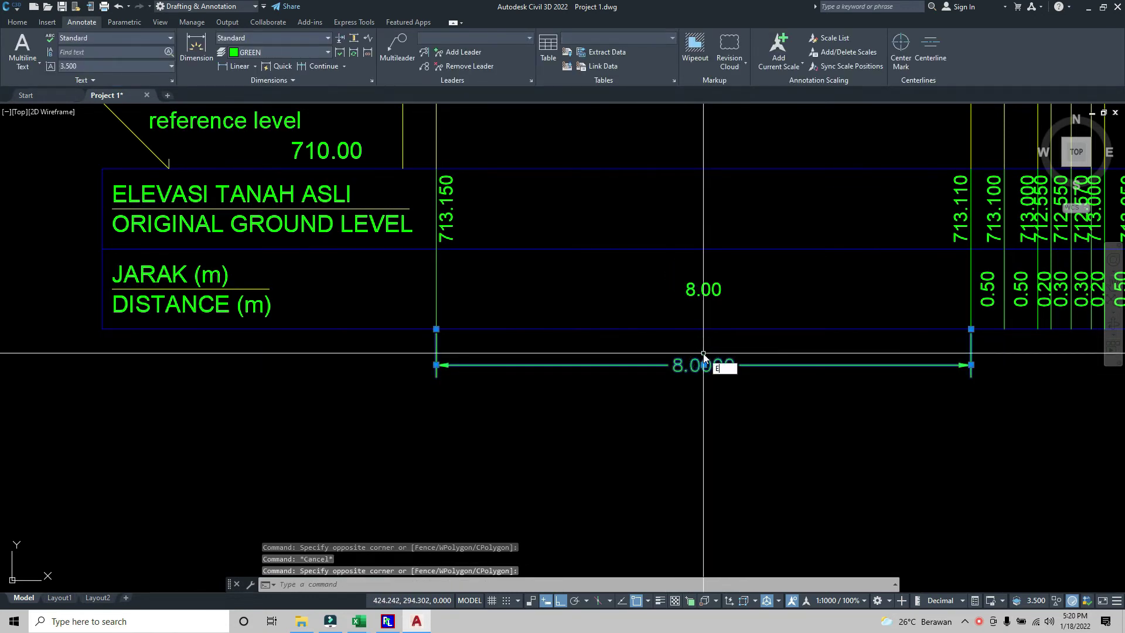
scroll(749, 376, down, 6)
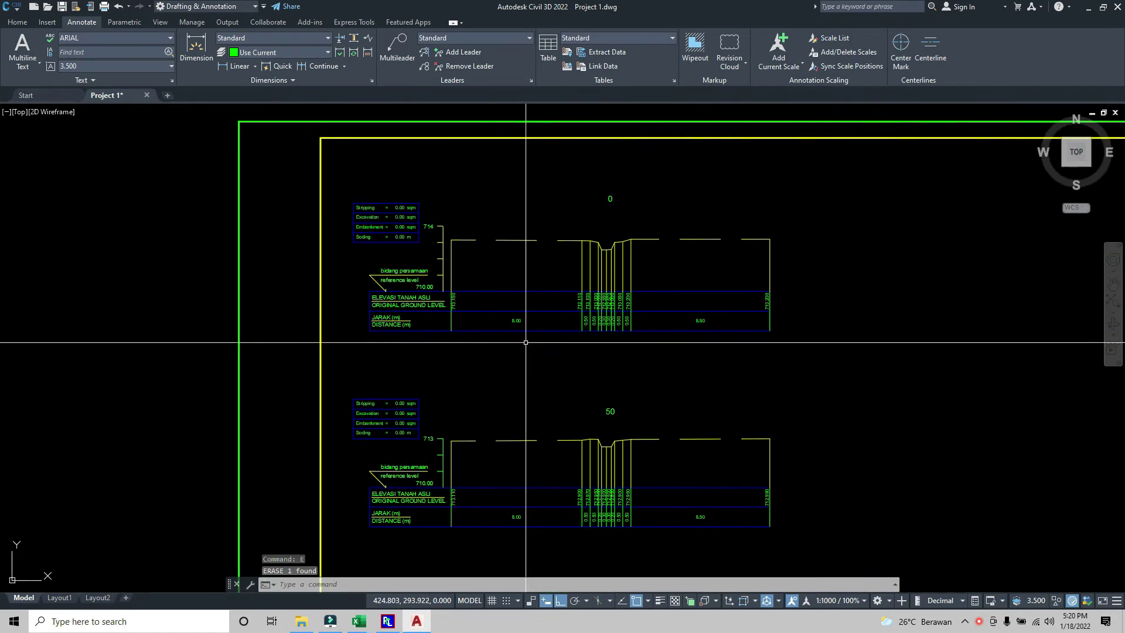
Set the linetype scale of section 0's ground line over the 8.50 segment to 0.1
scroll(690, 239, up, 2)
click(690, 239)
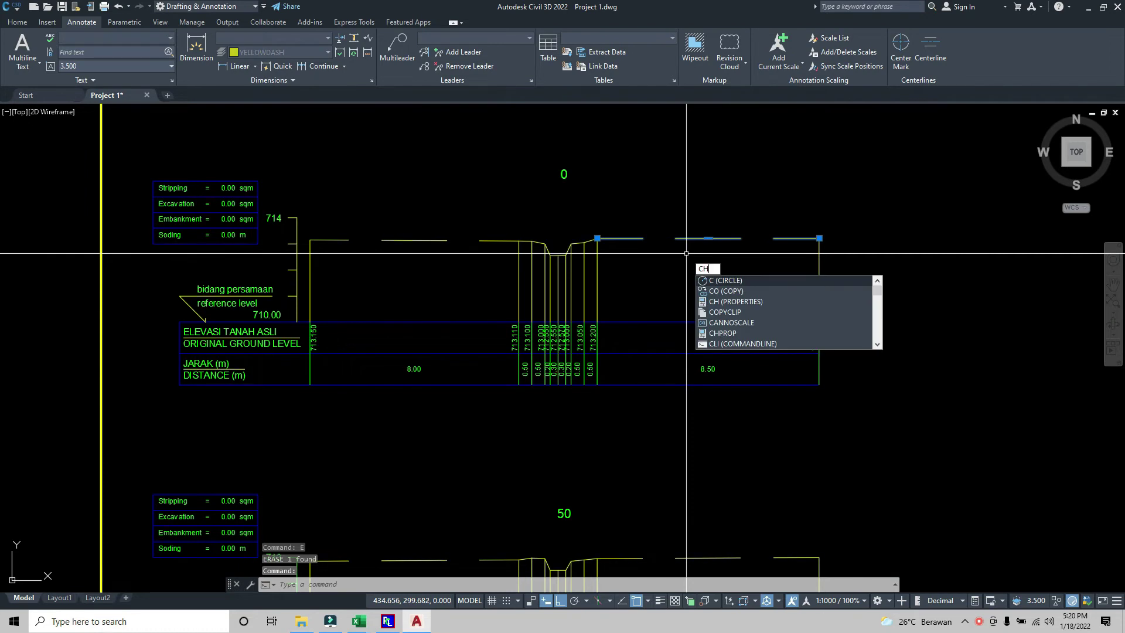
click(740, 280)
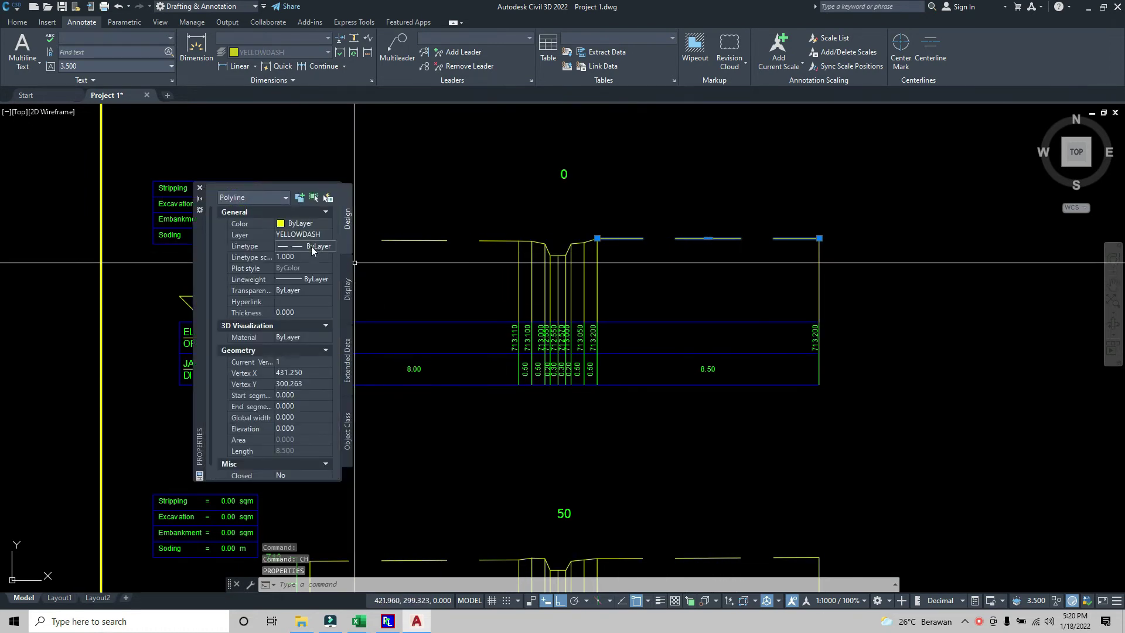
click(309, 256)
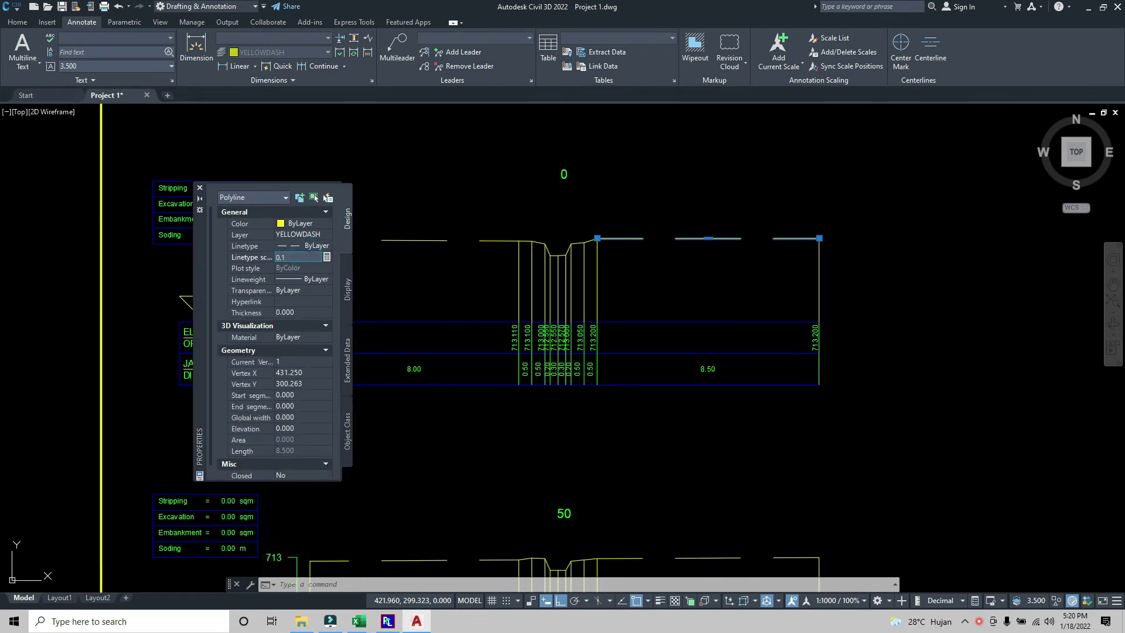
key(Return)
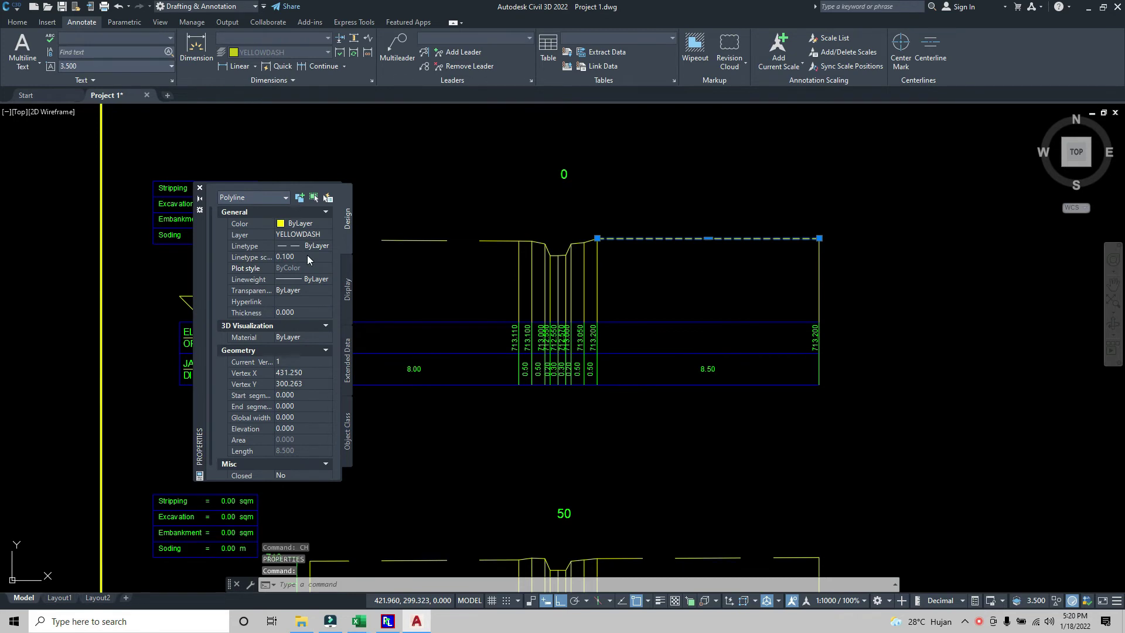
key(Escape)
Quick-select all objects on the YELLOWDASH layer and set their linetype scale to 0.1
middle_drag(526, 224, 663, 207)
scroll(662, 341, down, 2)
middle_drag(661, 341, 484, 244)
scroll(608, 300, down, 2)
middle_drag(707, 241, 790, 239)
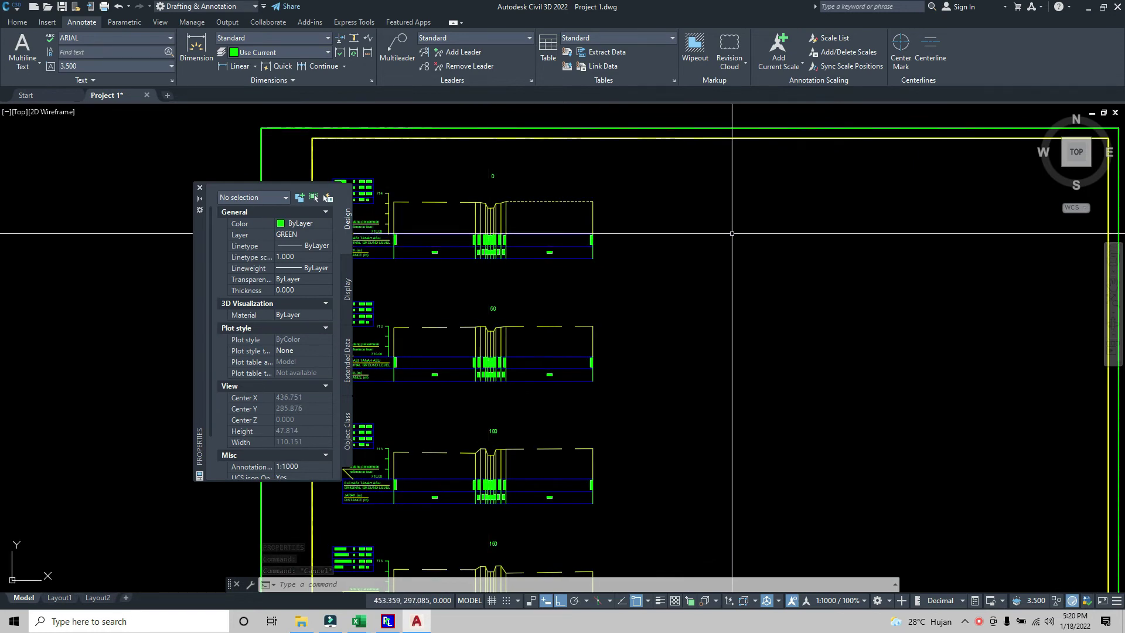
right_click(762, 308)
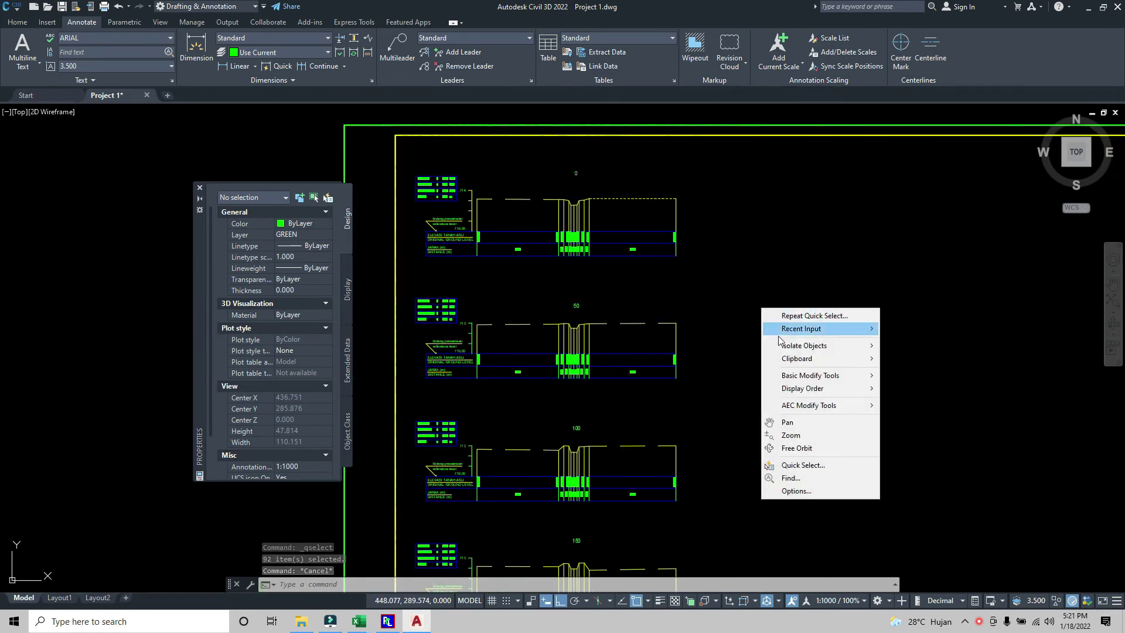
click(814, 466)
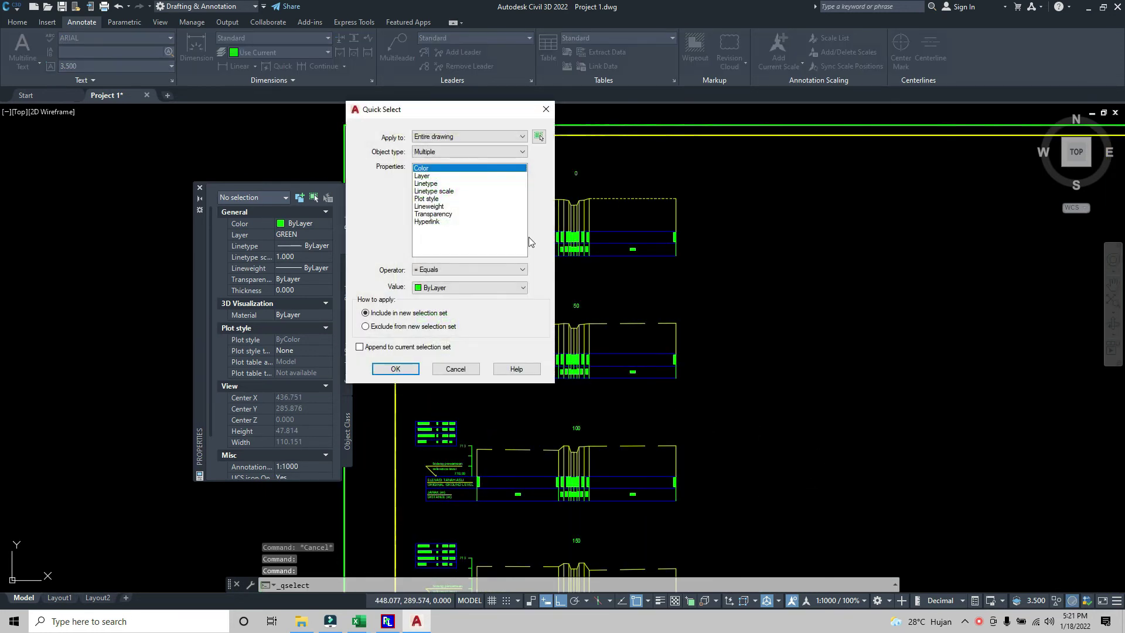
click(479, 288)
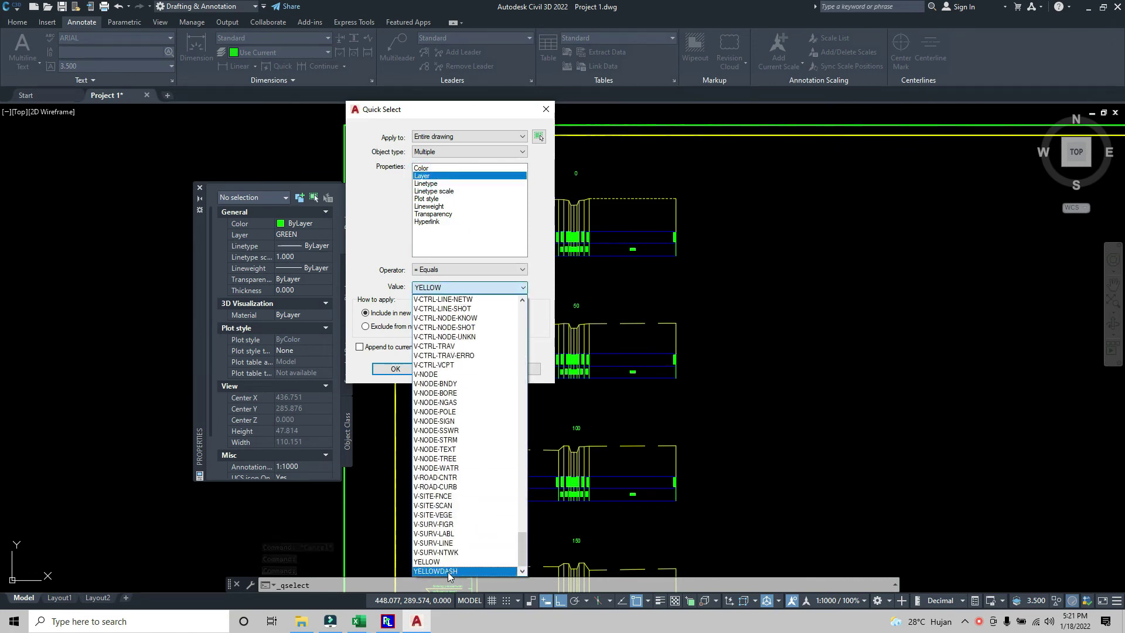
click(452, 571)
click(396, 369)
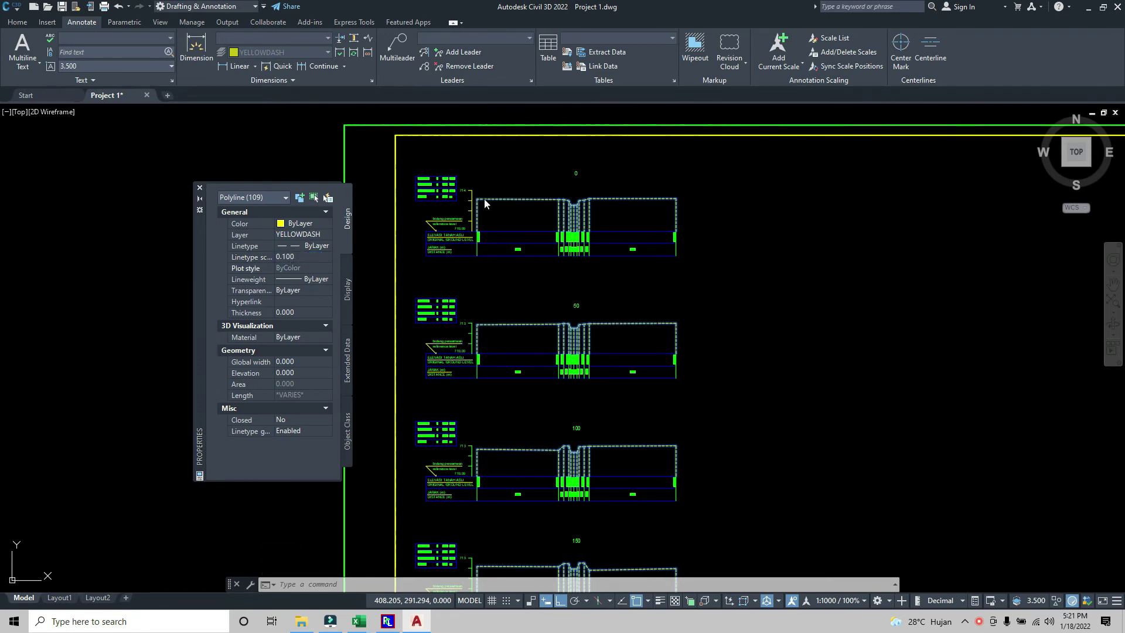
key(Escape)
scroll(624, 173, down, 3)
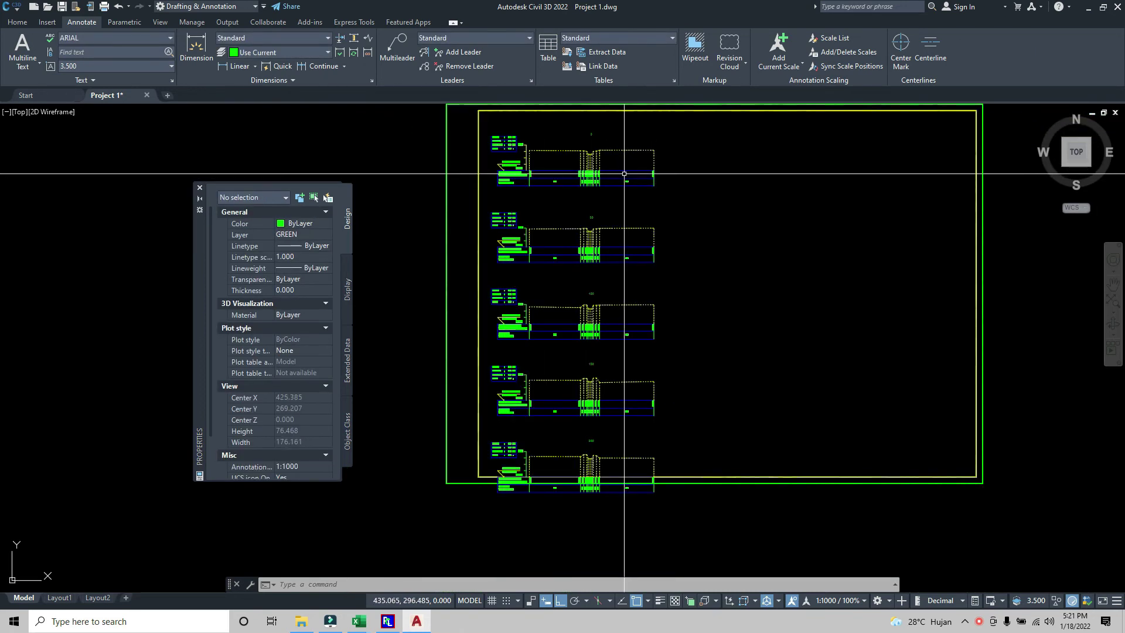
middle_drag(624, 174, 571, 191)
middle_drag(755, 346, 777, 349)
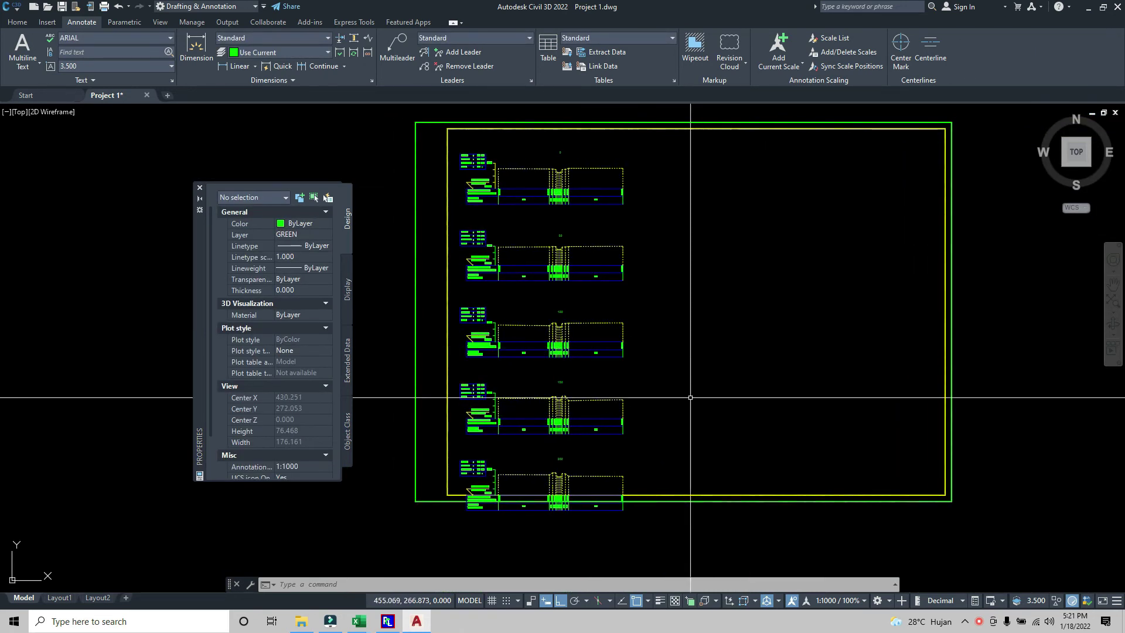
Move the whole section 200 drawing from below the frame to the empty space beside section 0 inside the sheet
click(437, 450)
click(649, 533)
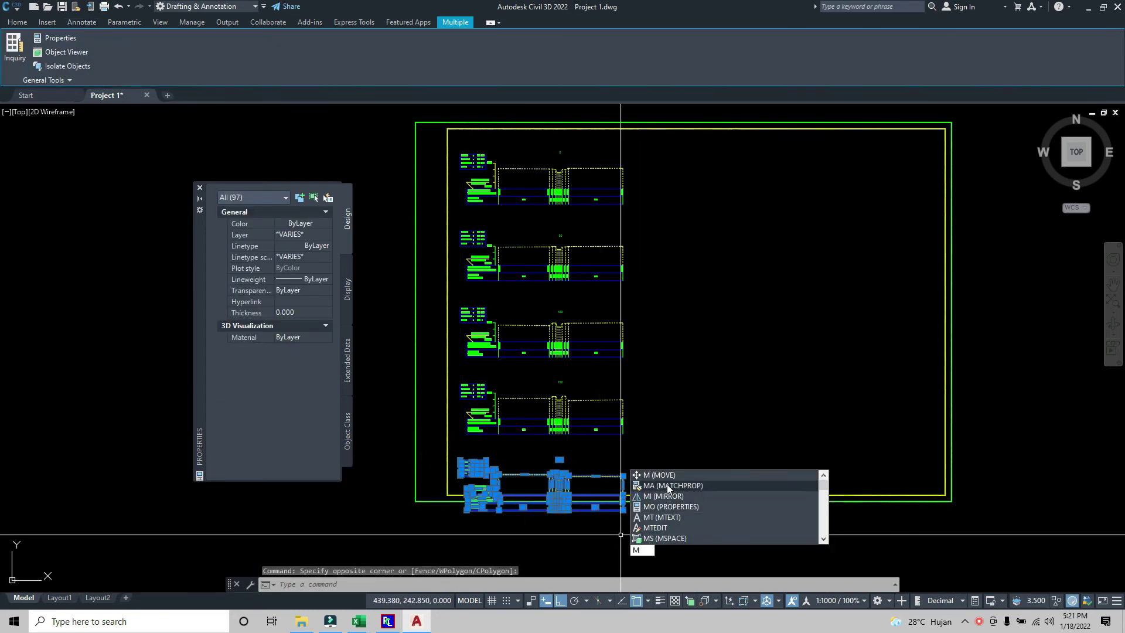
key(Return)
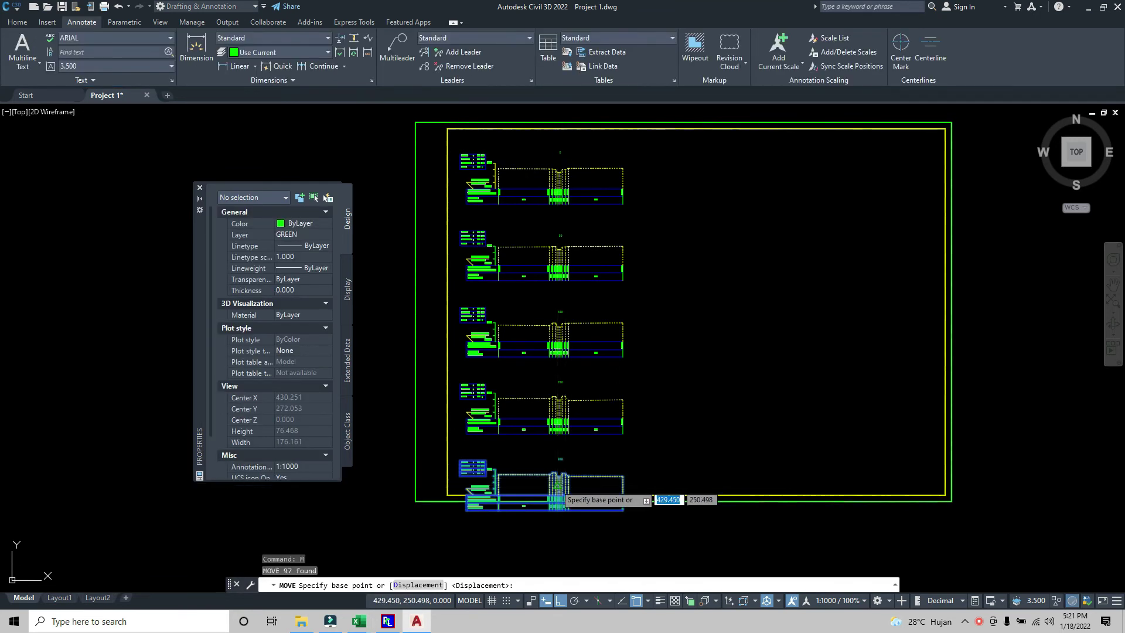
click(583, 487)
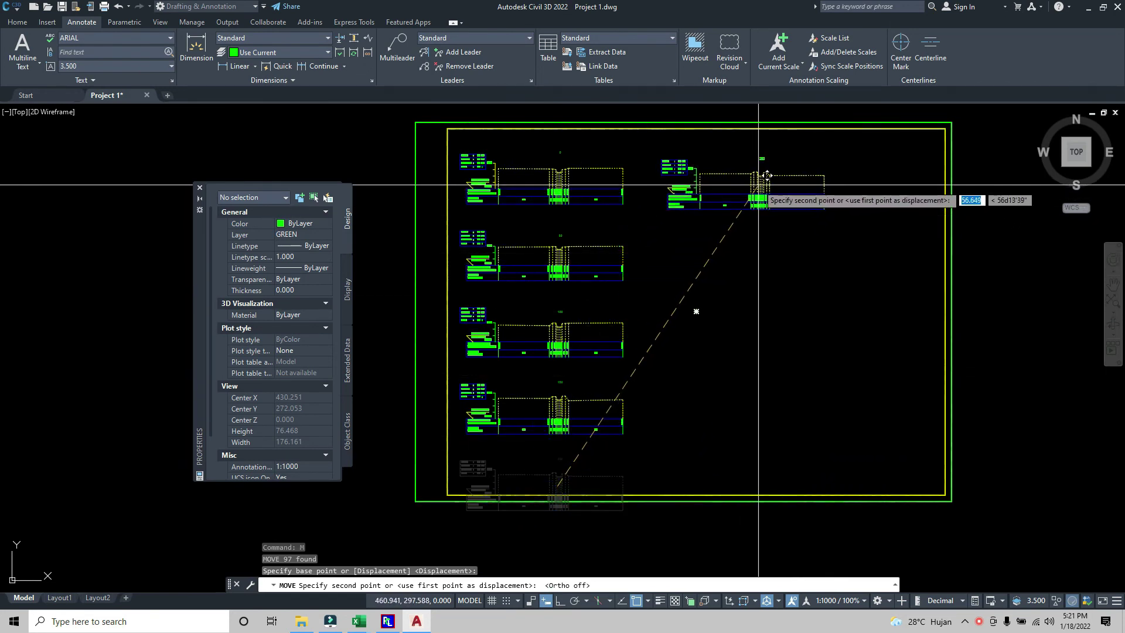
click(760, 181)
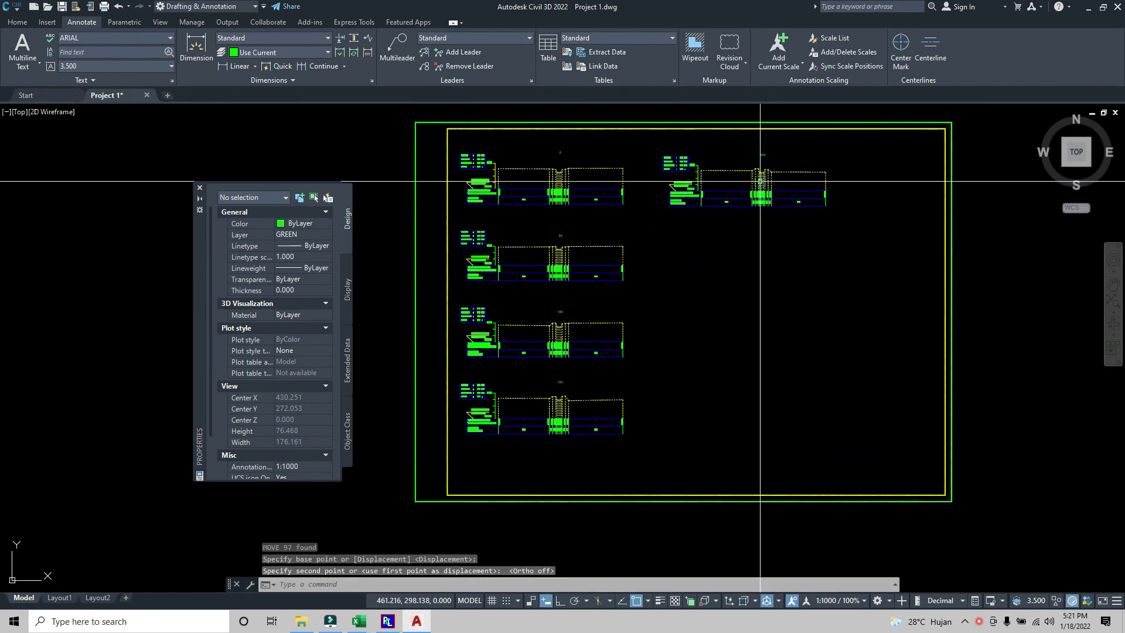
Examine the dashed ground lines, elevations and distances of sections 0 to 200 across the rearranged sheet
middle_drag(741, 316, 740, 327)
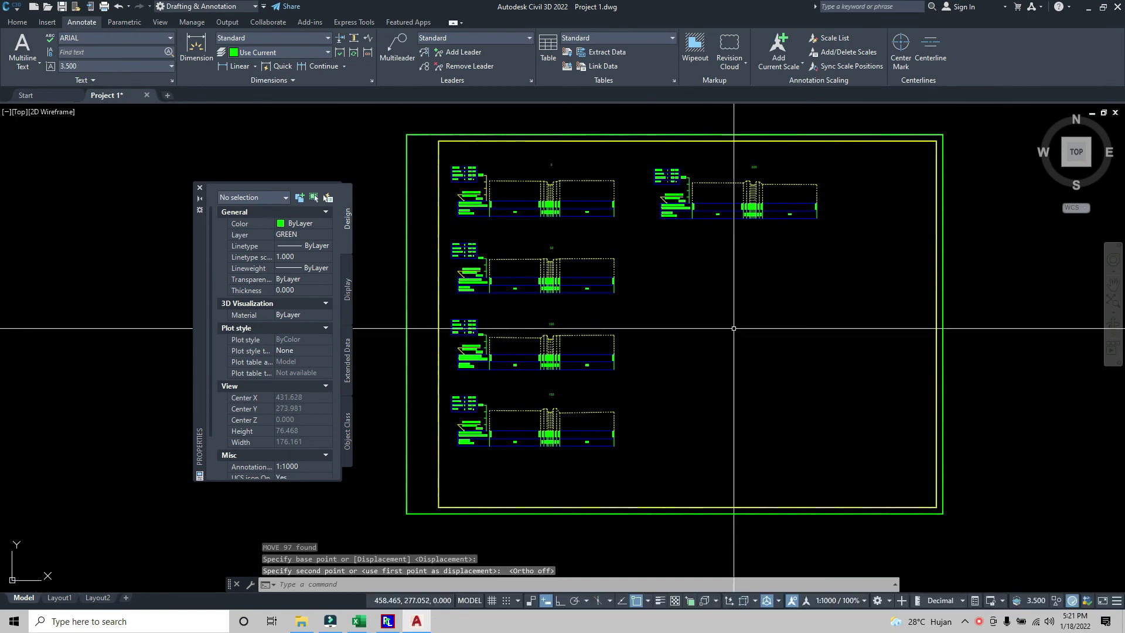
middle_drag(686, 398, 691, 420)
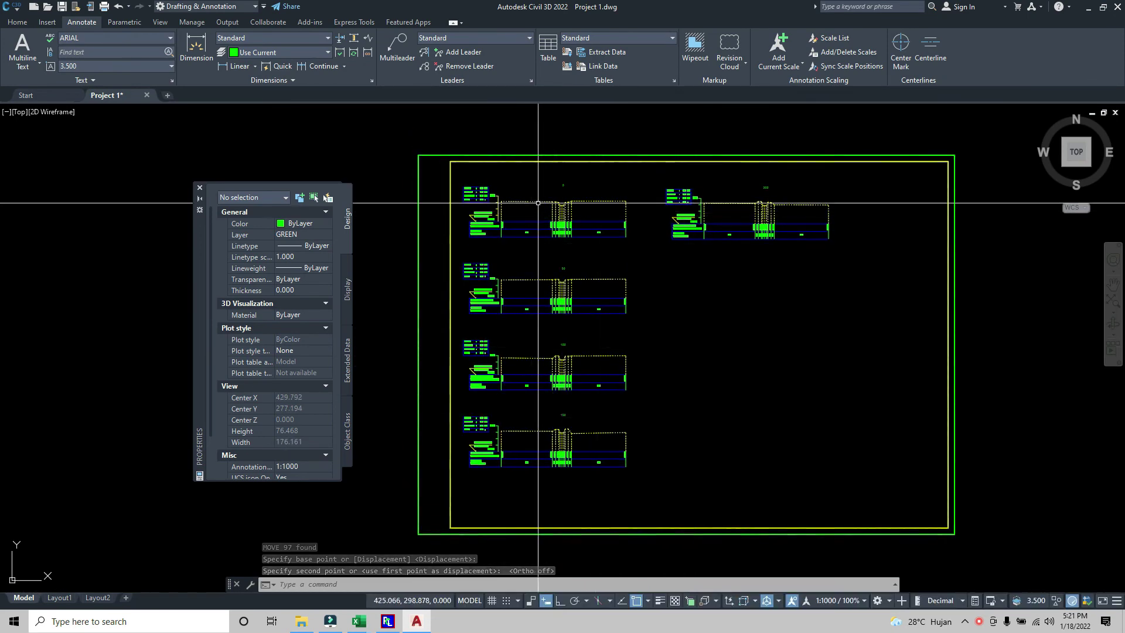
scroll(554, 191, up, 8)
middle_drag(575, 214, 690, 210)
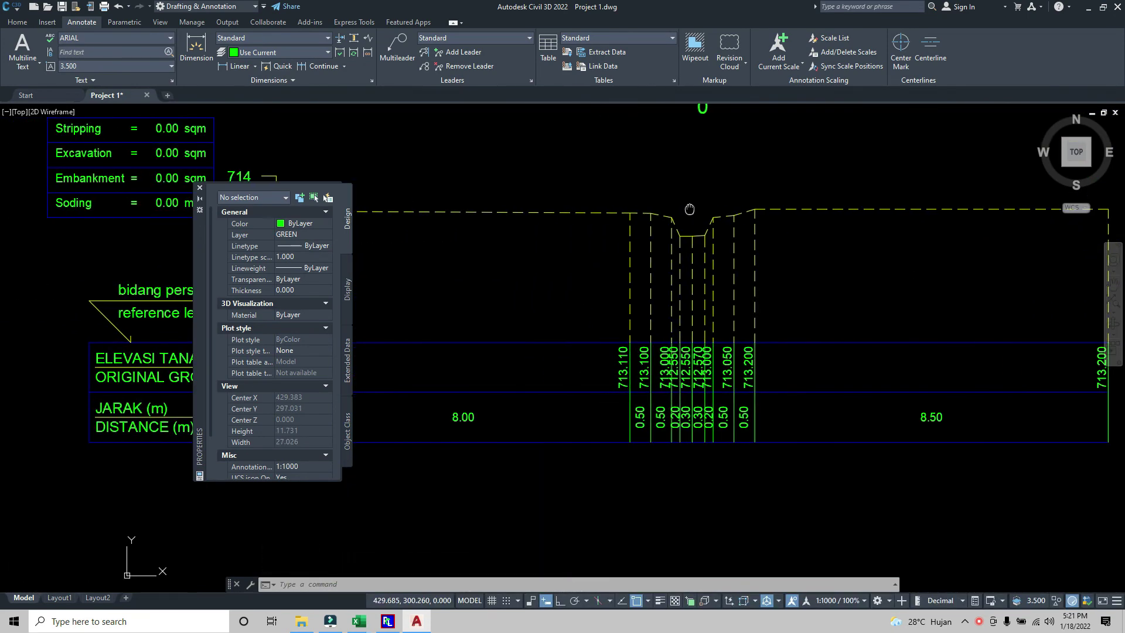
scroll(690, 209, down, 5)
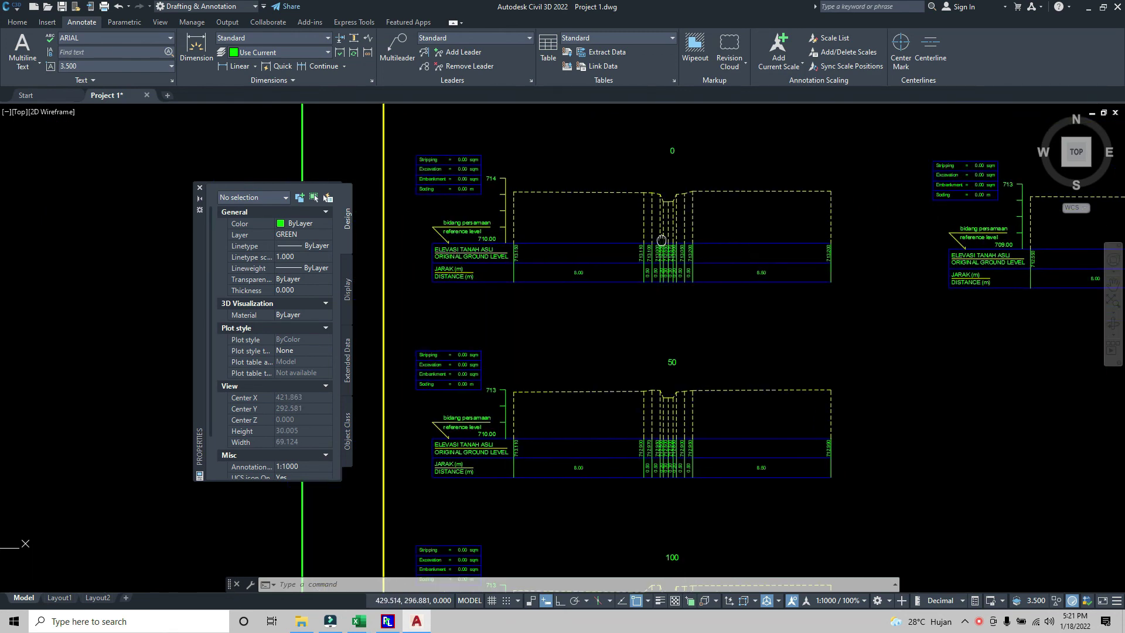
middle_drag(650, 266, 613, 143)
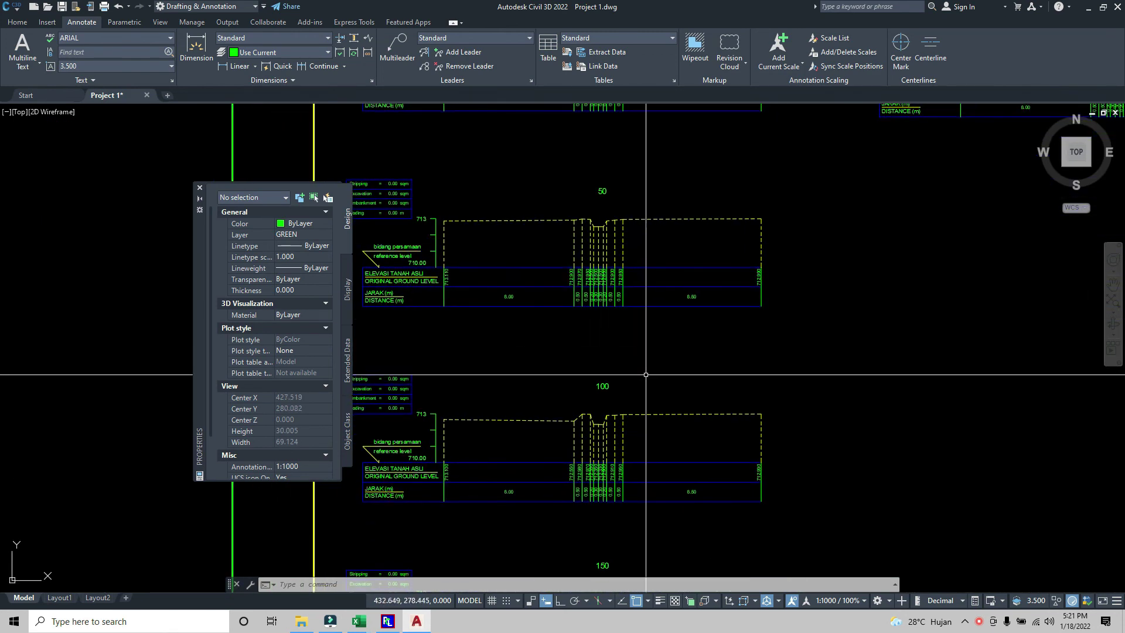
middle_drag(646, 369, 644, 275)
middle_drag(667, 446, 655, 275)
scroll(654, 275, down, 4)
scroll(703, 287, up, 2)
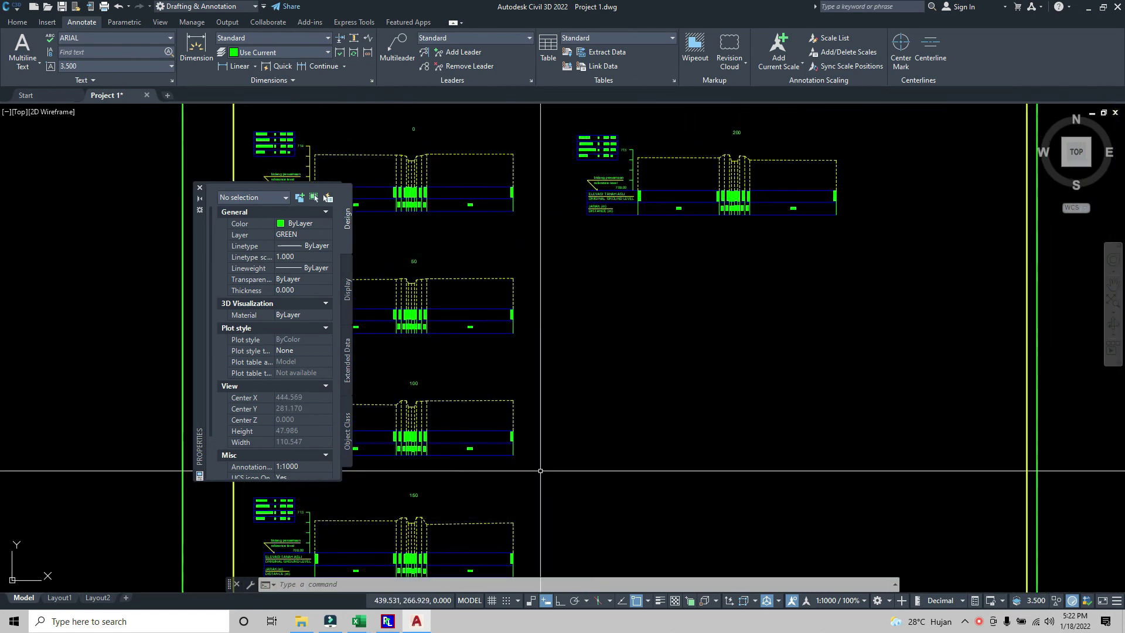
scroll(733, 170, up, 4)
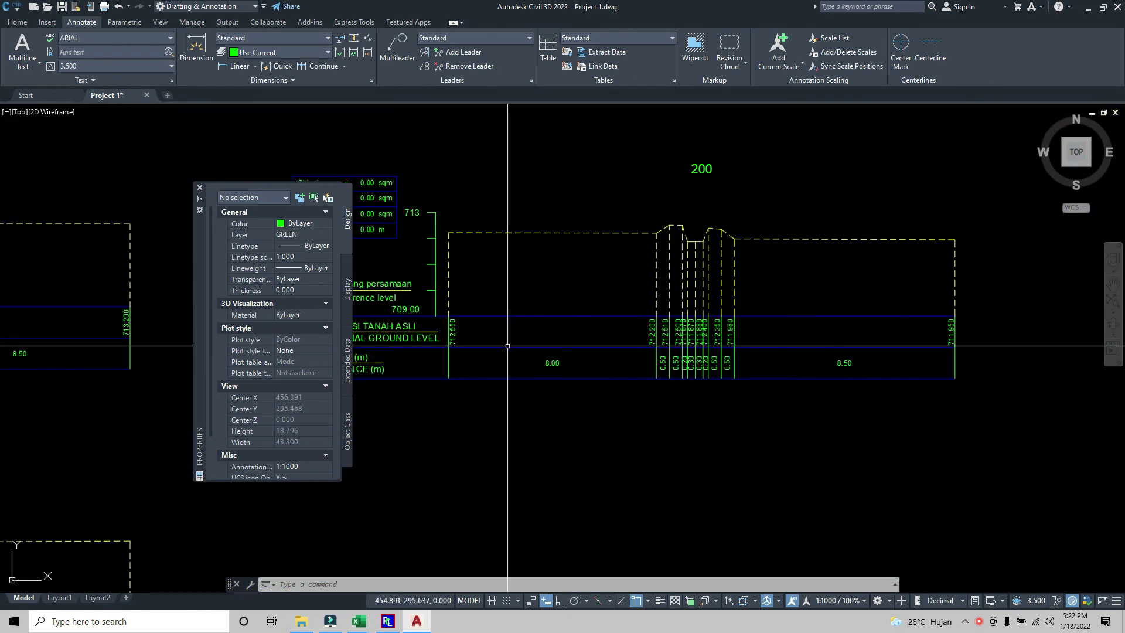
middle_drag(733, 170, 785, 171)
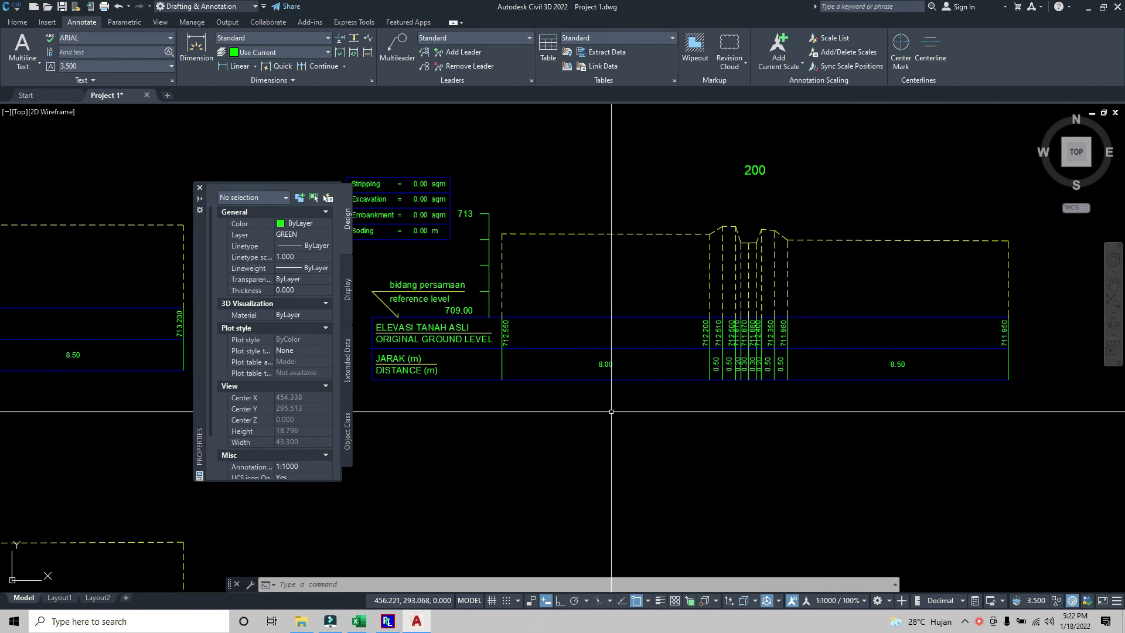